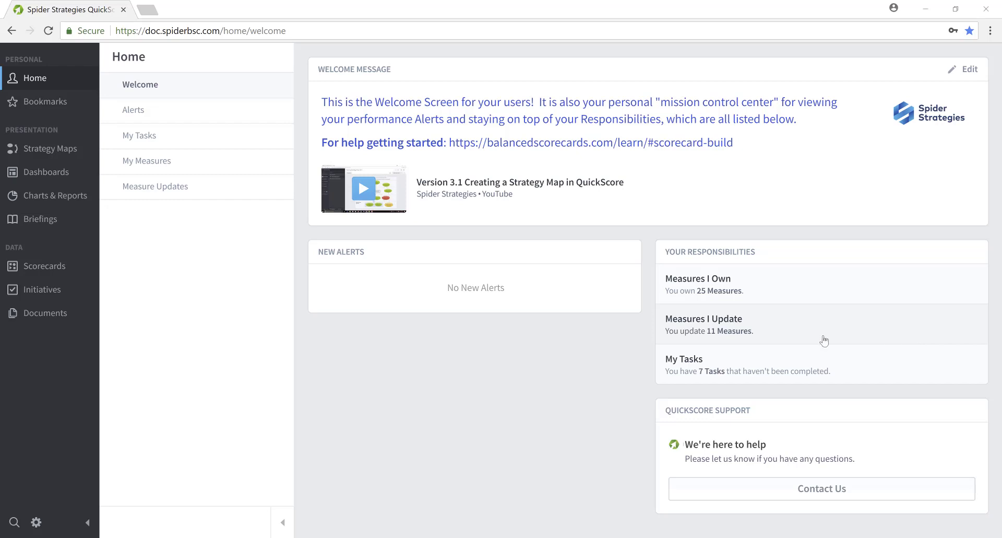
- Open the dashboards section for the Key Measures organization under Mobileworld Inc
click(60, 180)
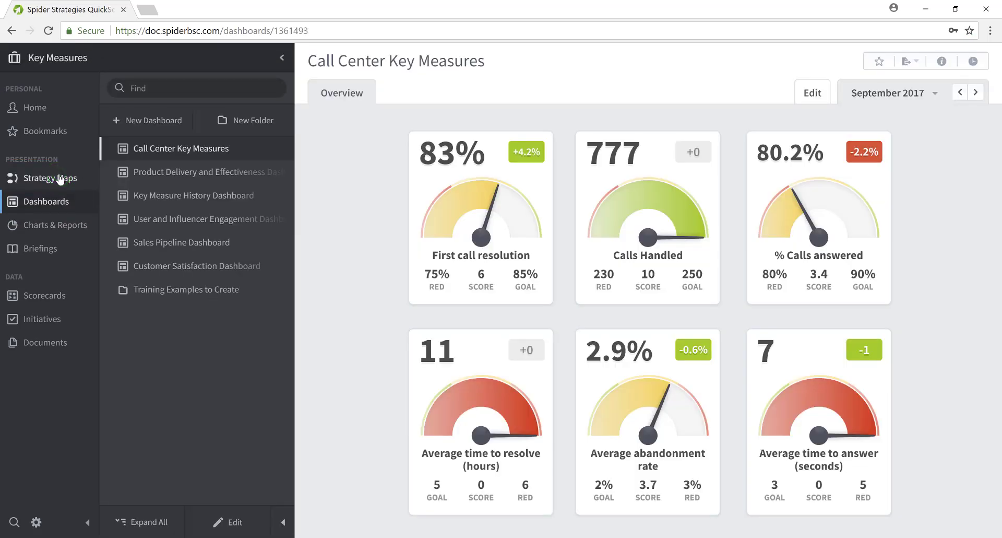
click(109, 57)
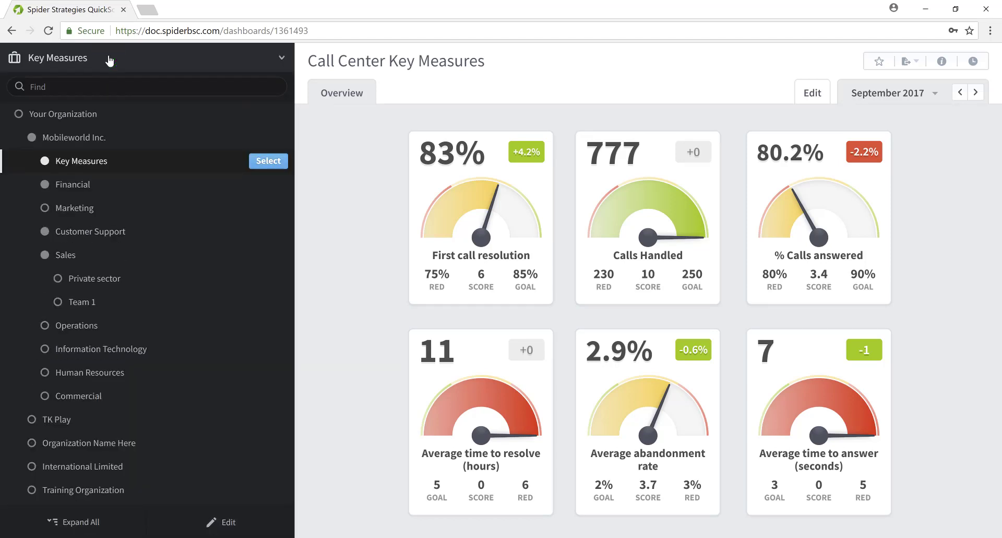
click(266, 162)
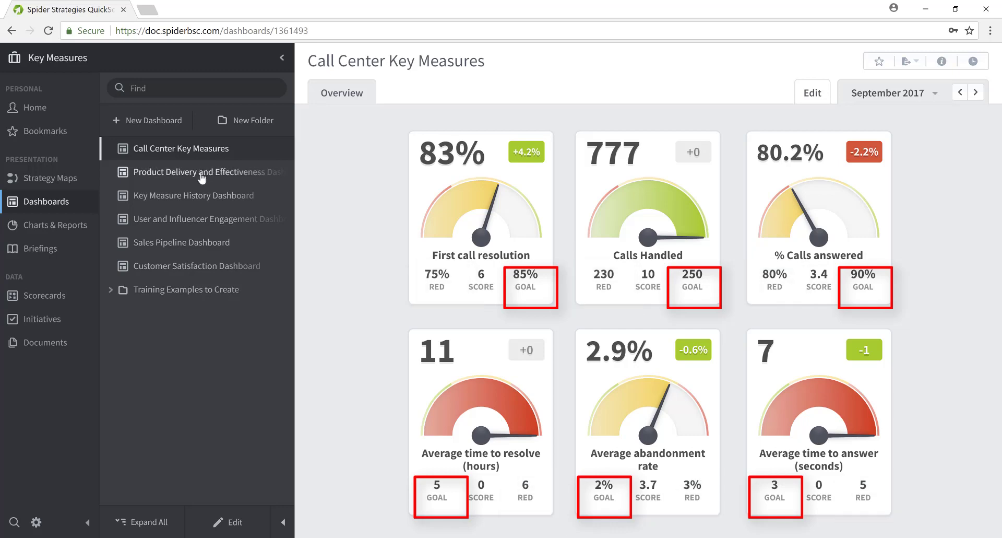
- Review the existing product delivery, key measure history, user engagement, sales pipeline and call center dashboards as examples
click(201, 176)
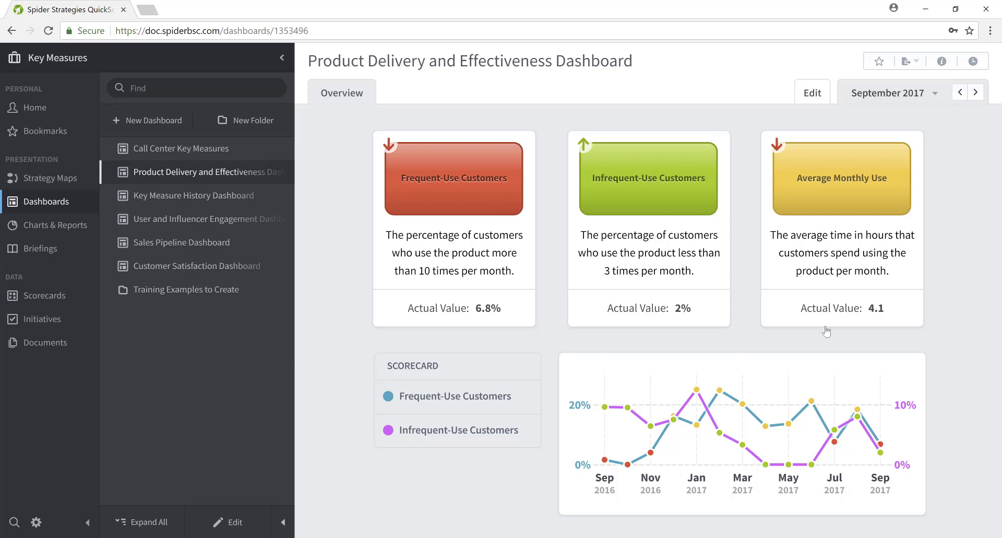
click(191, 198)
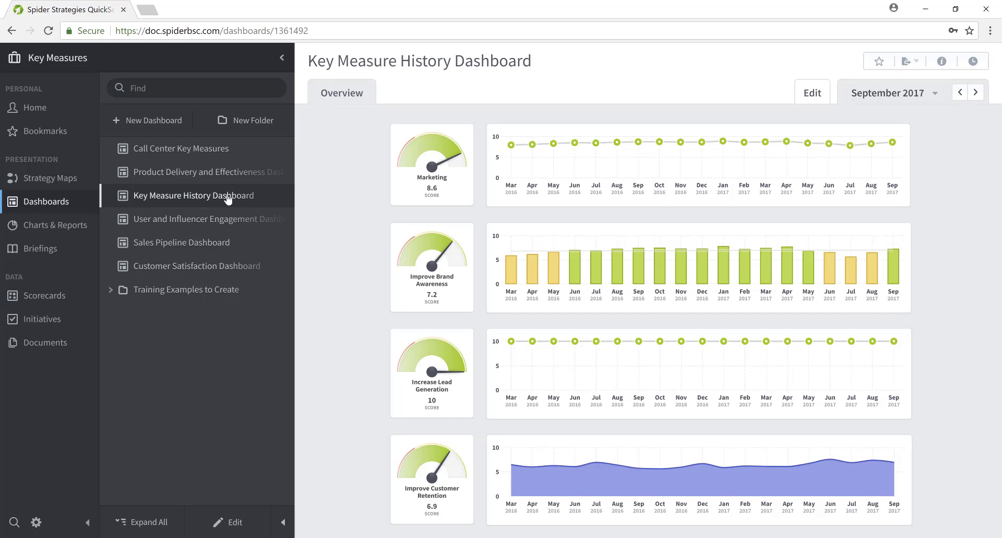
click(224, 218)
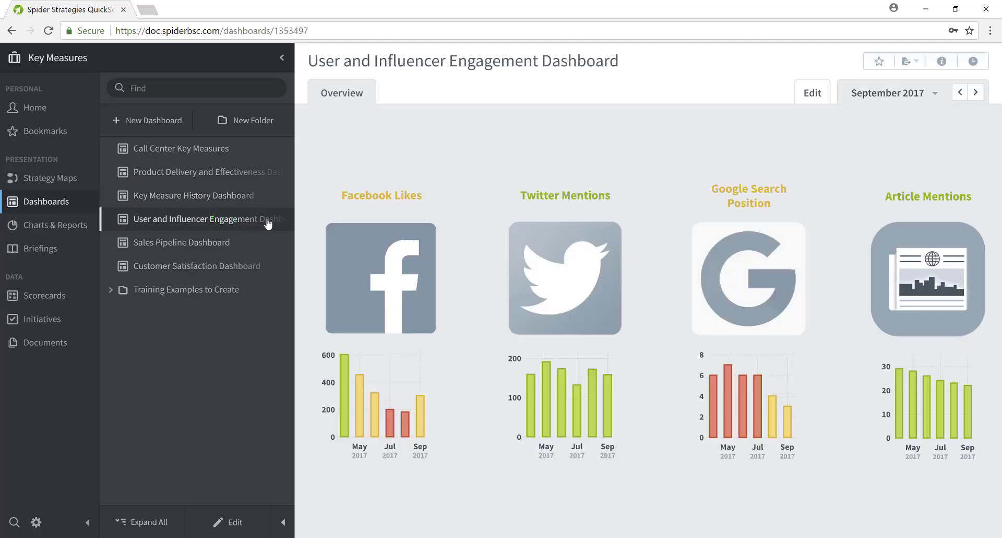
click(196, 243)
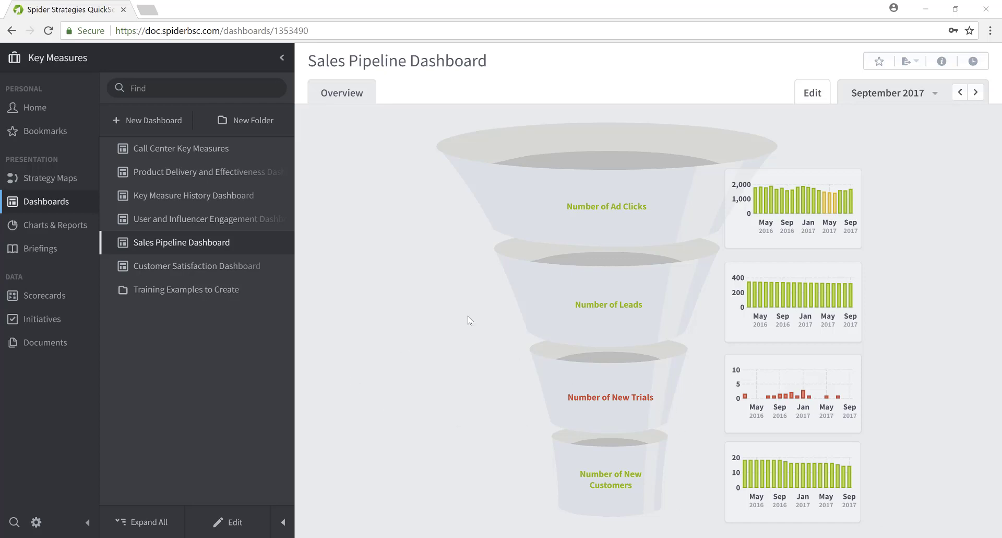
click(182, 149)
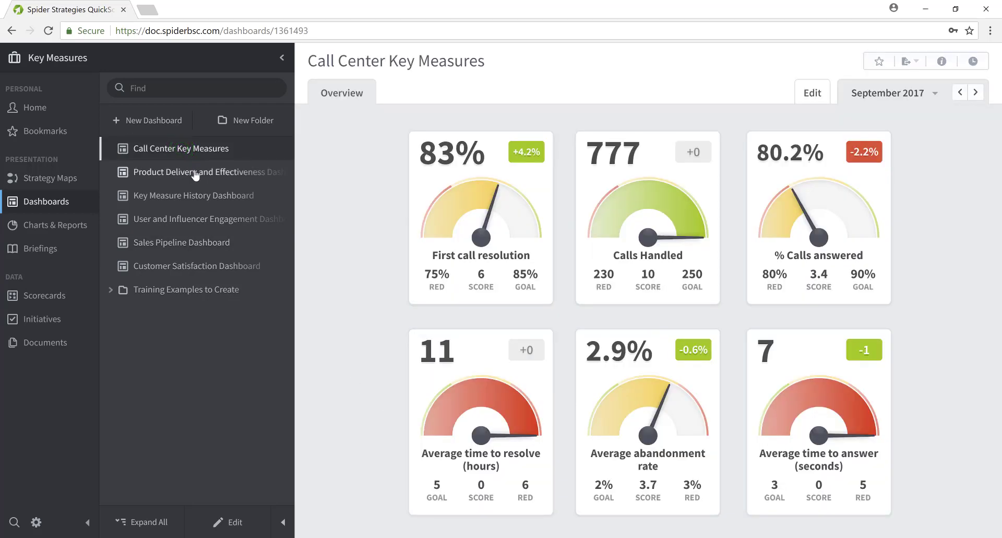
click(196, 174)
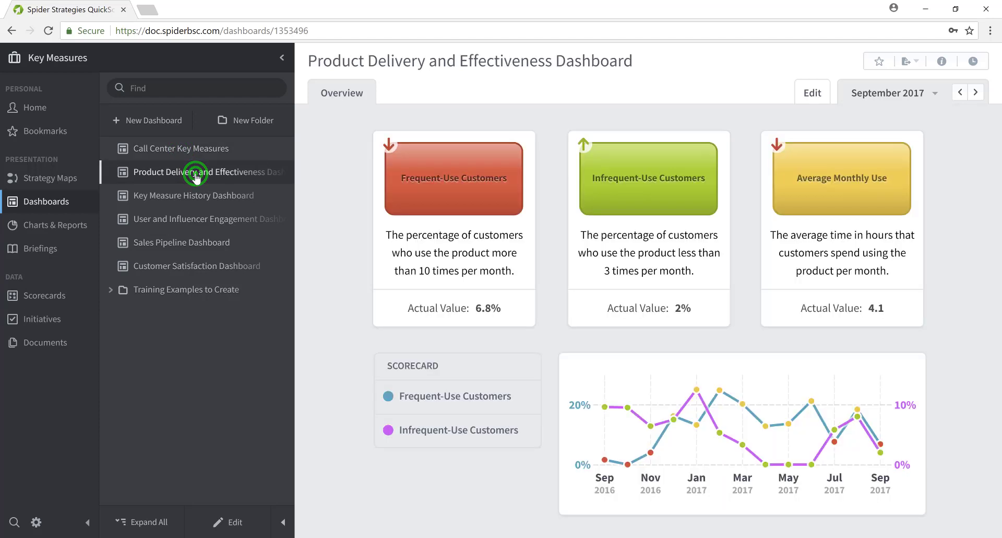
- Create a new dashboard named "NEW Call Center Key Measures"
click(156, 121)
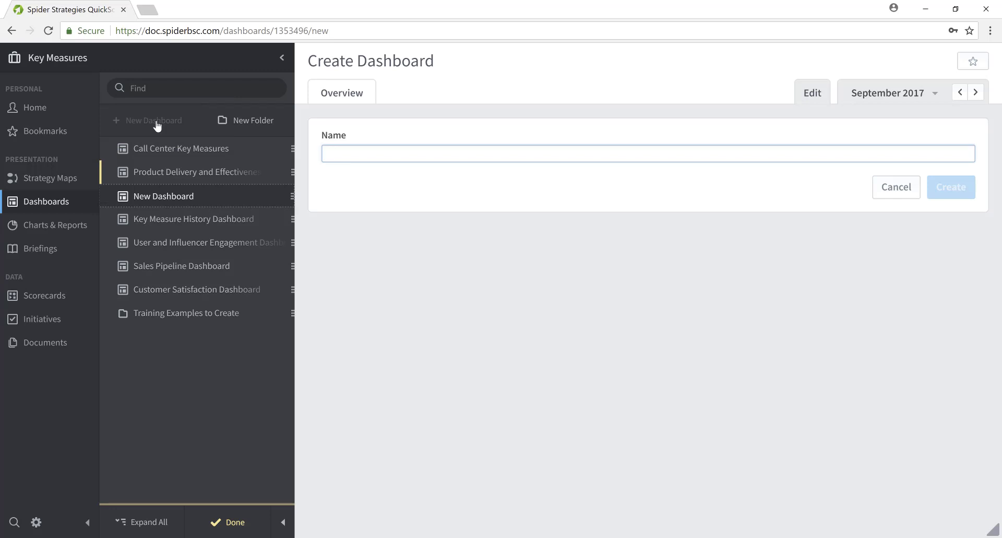
text(NEW Call Center Key Measures)
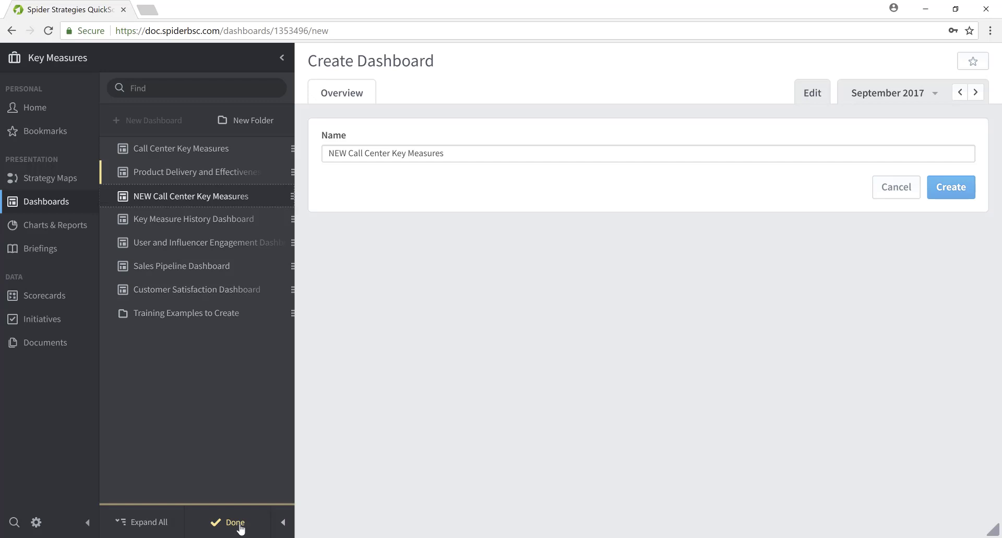
click(957, 189)
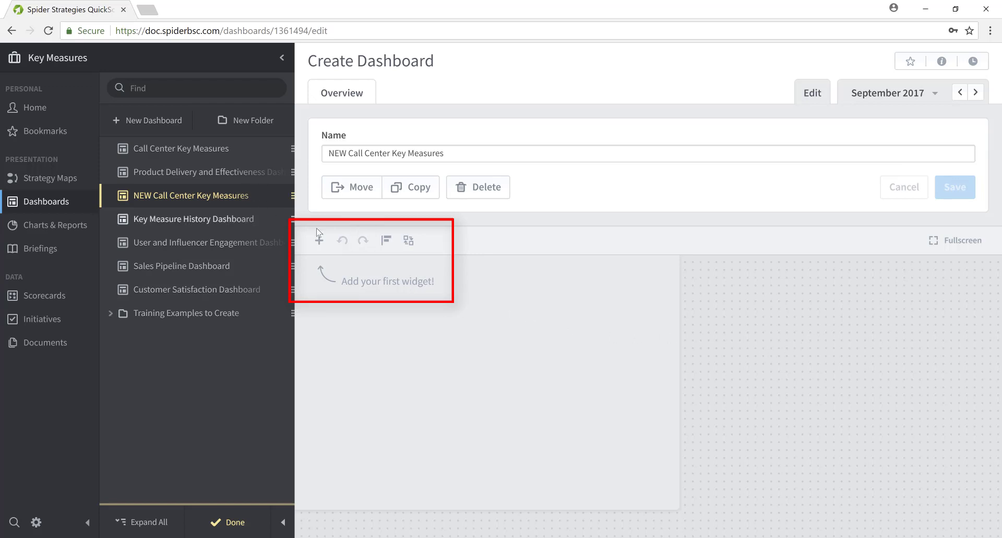
- Add an image widget to the empty dashboard and load the quickscore picture into it
click(319, 241)
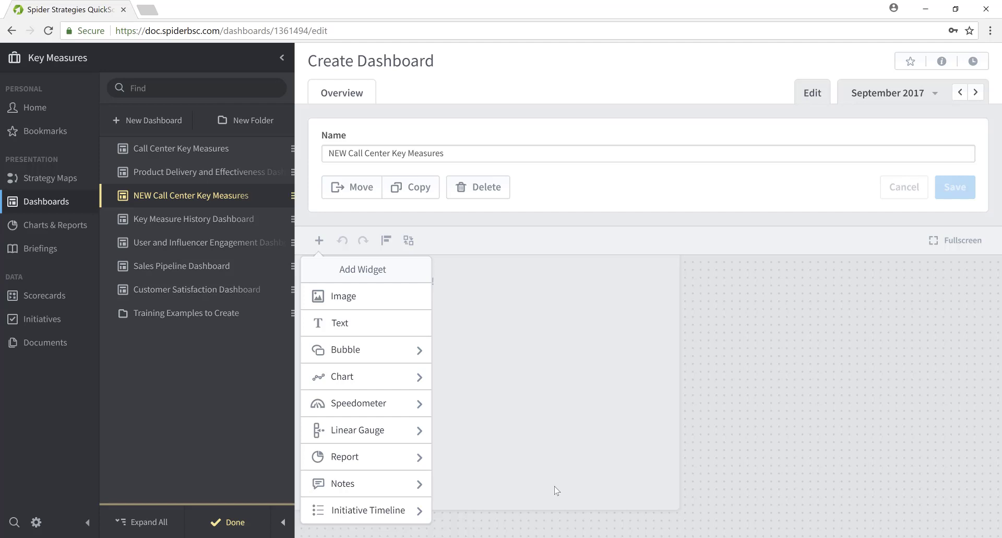
click(421, 354)
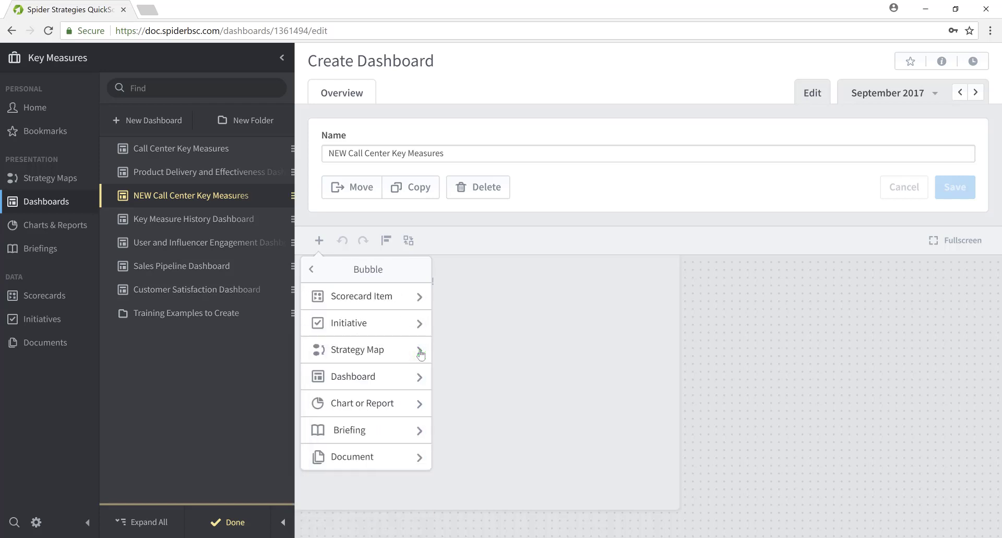
click(334, 272)
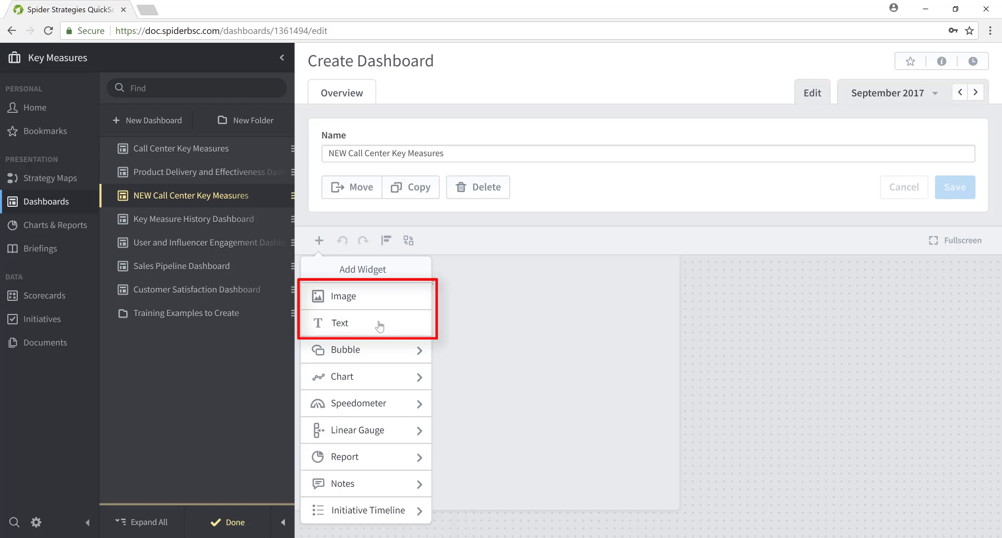
click(381, 297)
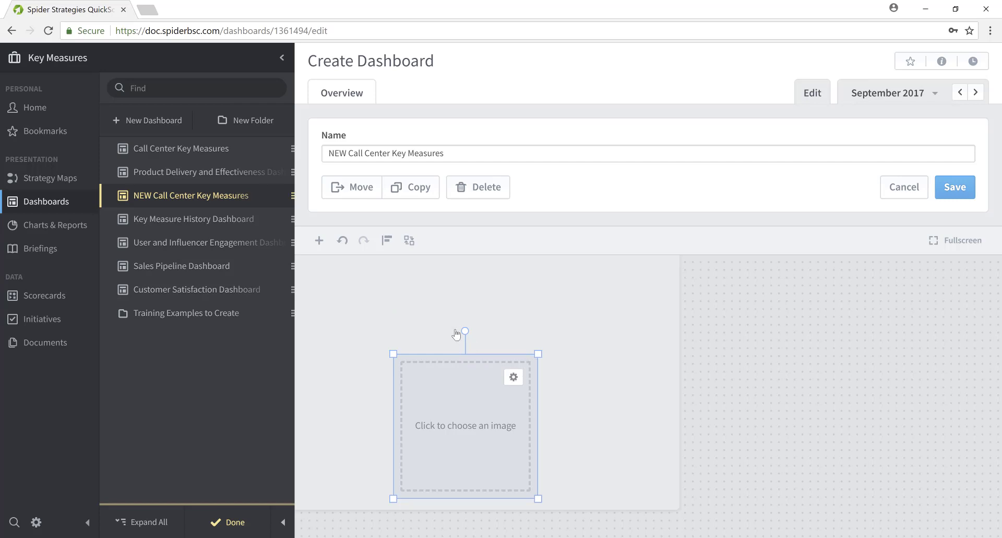
key(ctrl+z)
click(469, 427)
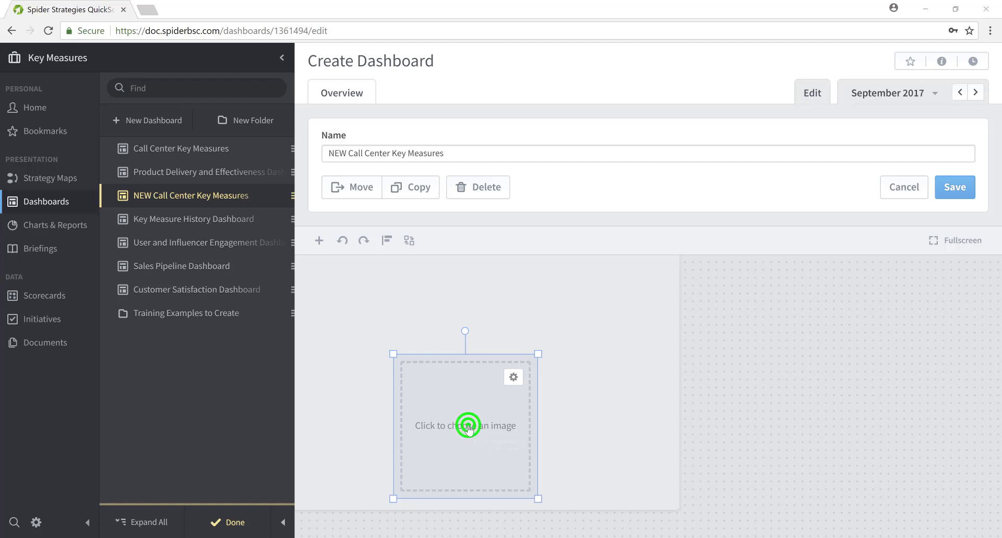
click(261, 121)
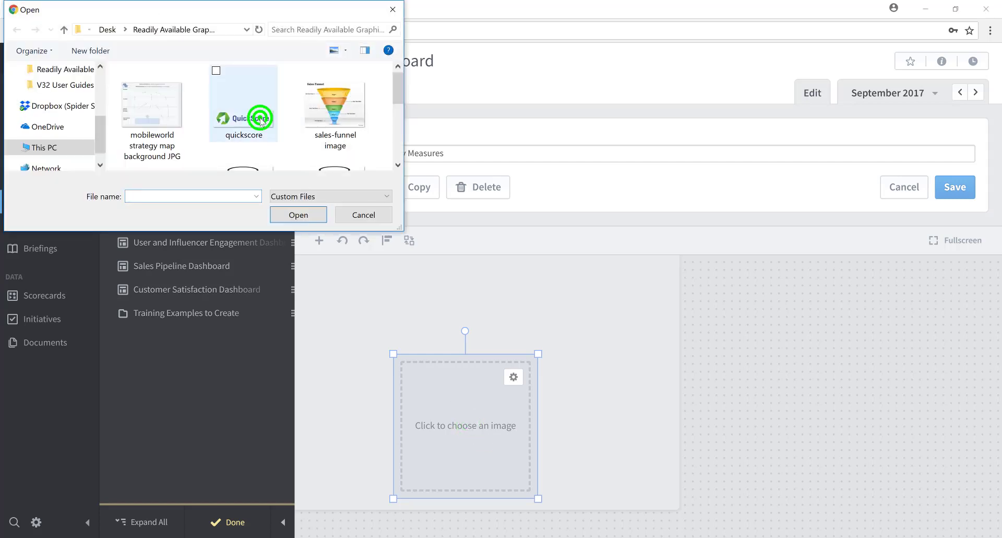
click(312, 215)
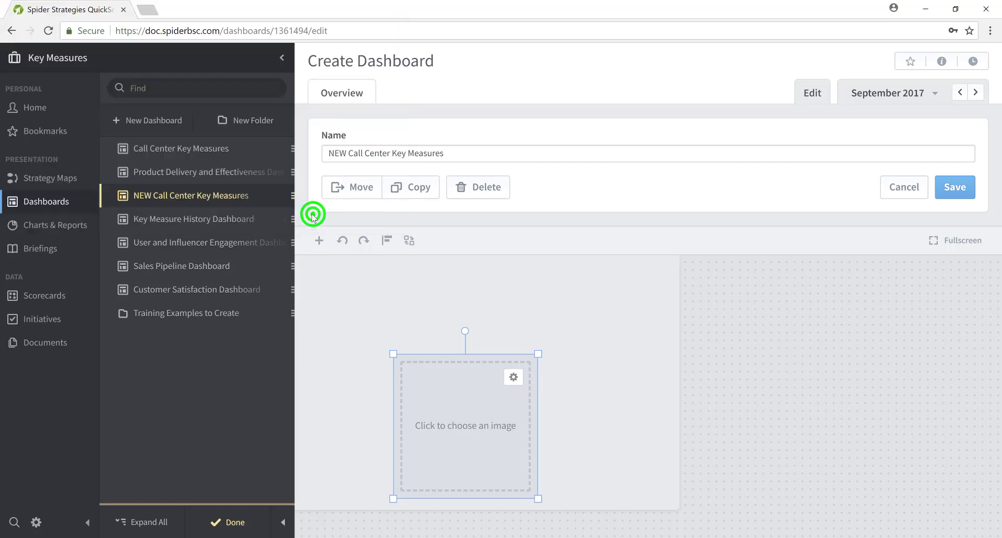
- Shrink the QuickScore logo to less than half its width and move it to the canvas's upper-left corner
click(605, 387)
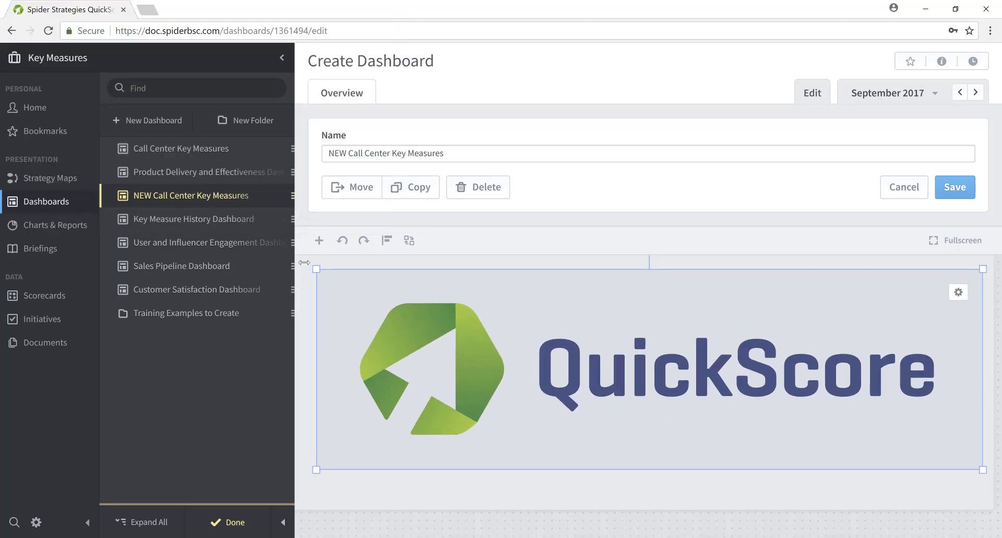
drag(320, 271, 712, 391)
click(815, 406)
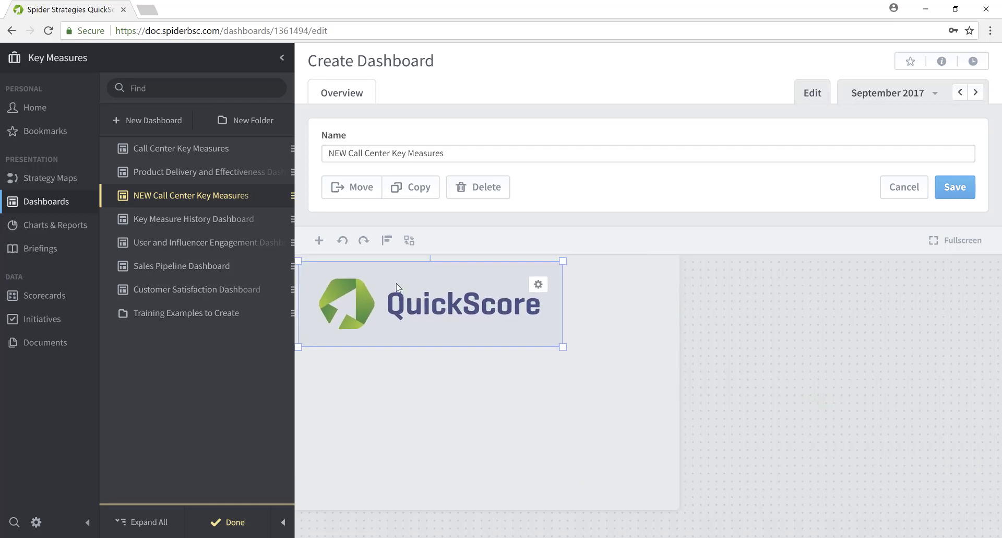
- Add a text widget below the logo with the text "QuickScore Rocks!!!"
click(321, 239)
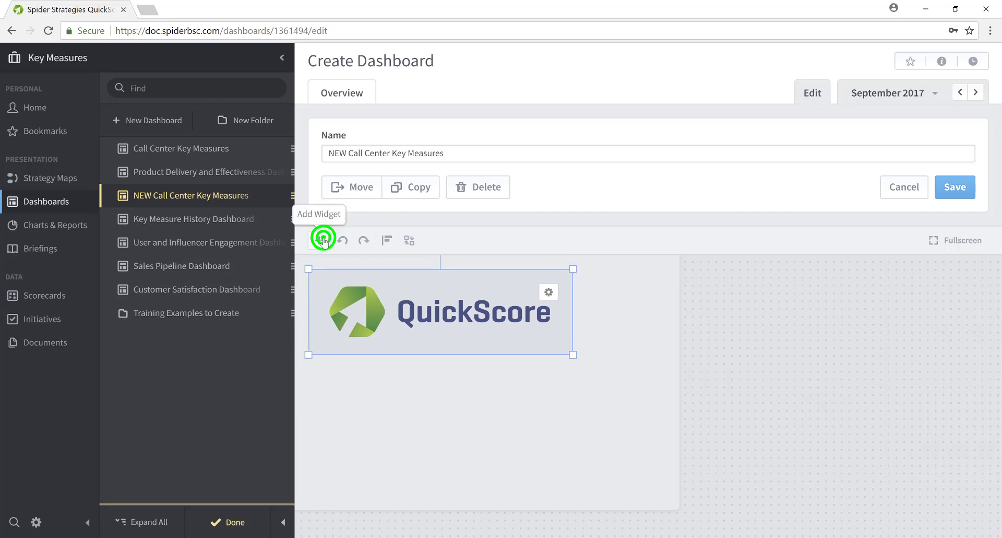
click(346, 321)
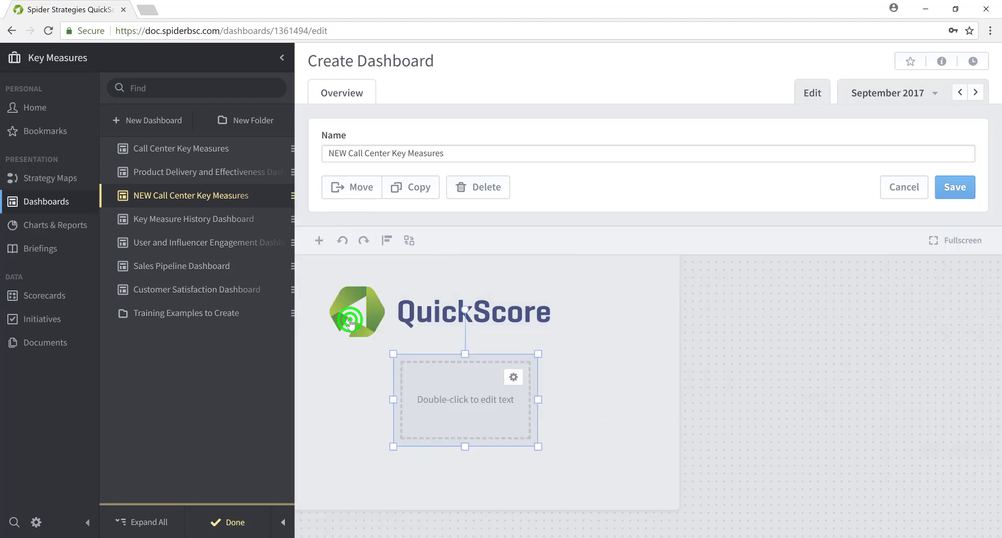
double_click(466, 397)
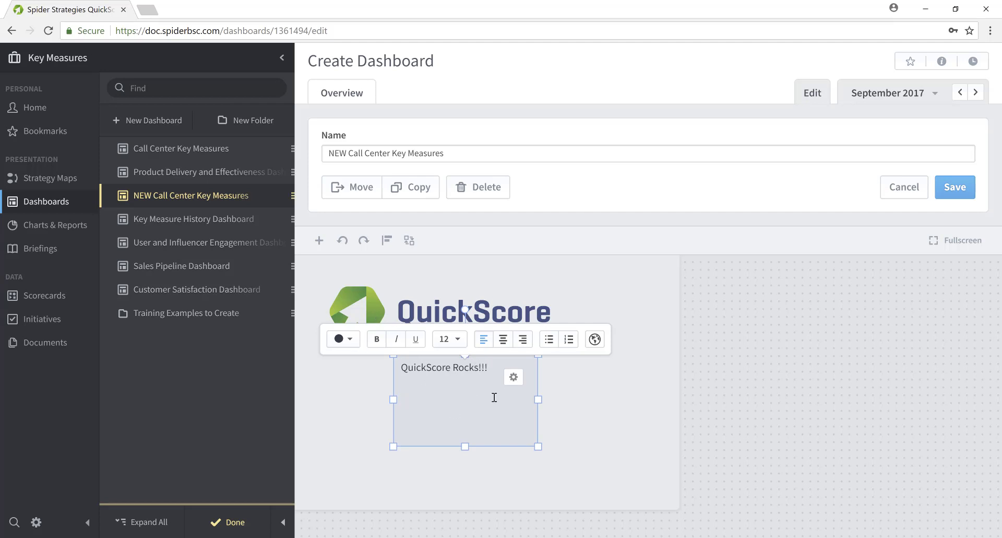
- Format the "QuickScore Rocks!!!" text as purple, bold, size 24 and centred
drag(491, 370, 398, 371)
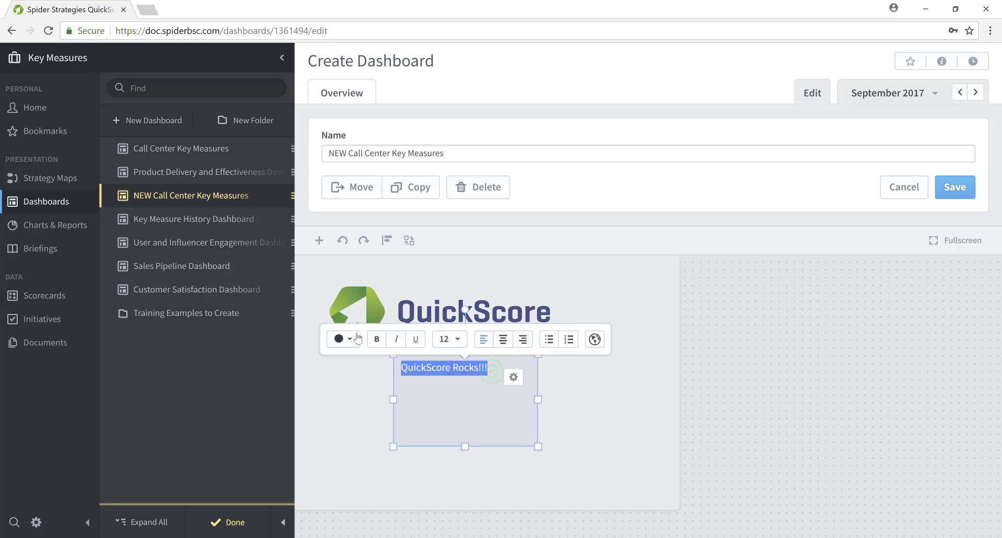
click(350, 340)
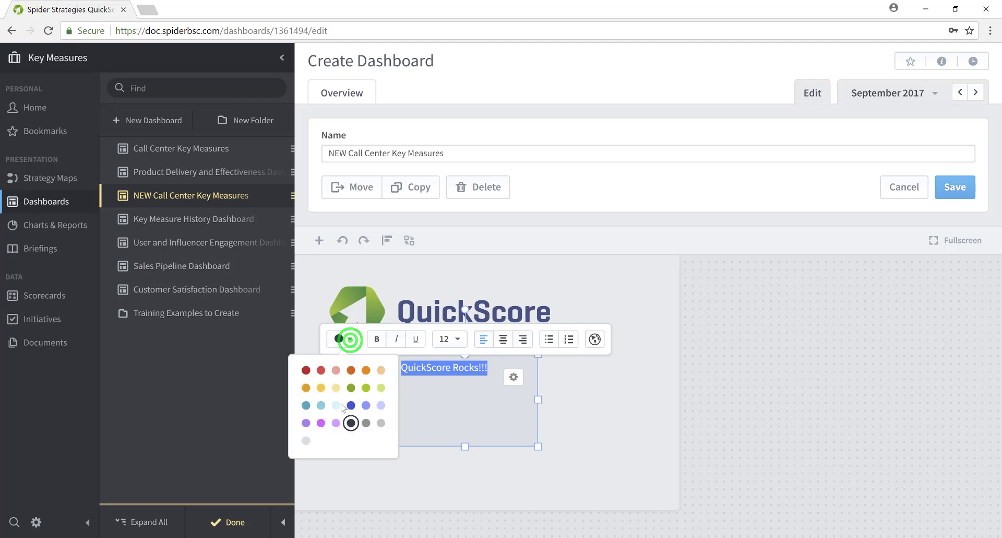
click(320, 423)
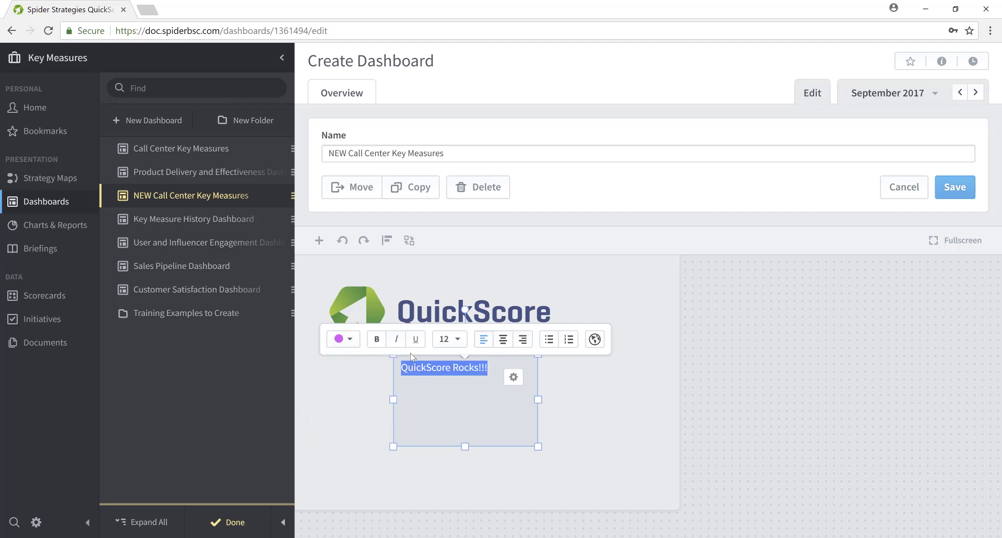
click(377, 339)
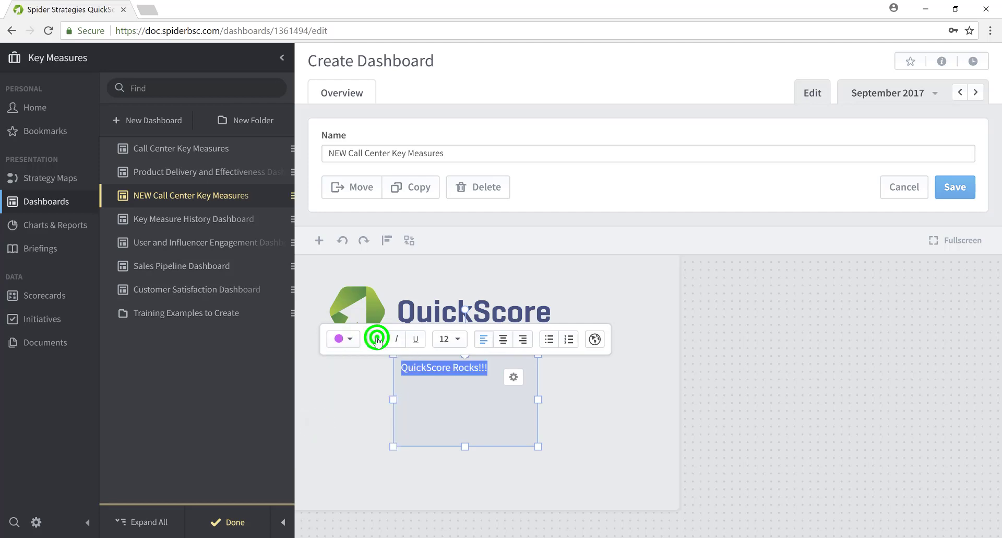
click(458, 339)
click(447, 432)
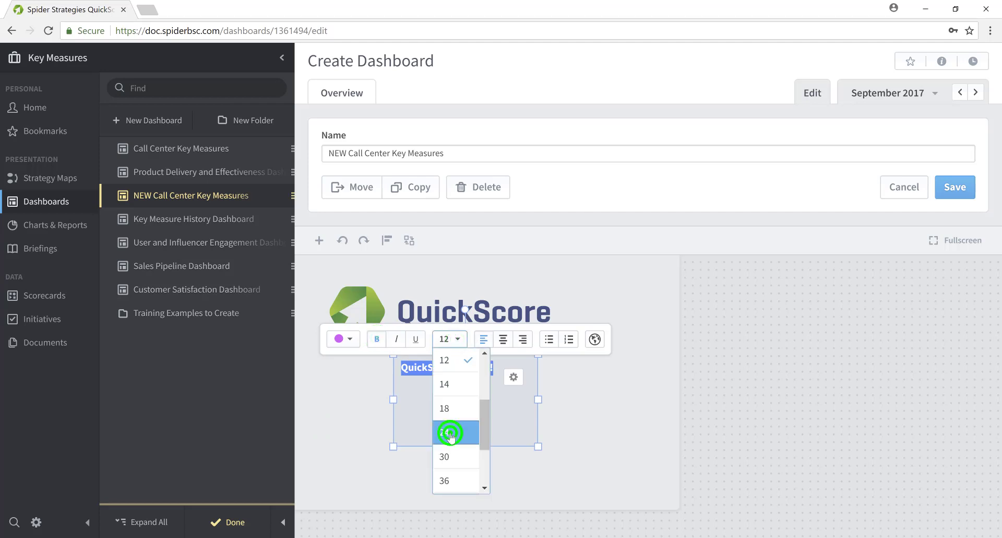
click(503, 338)
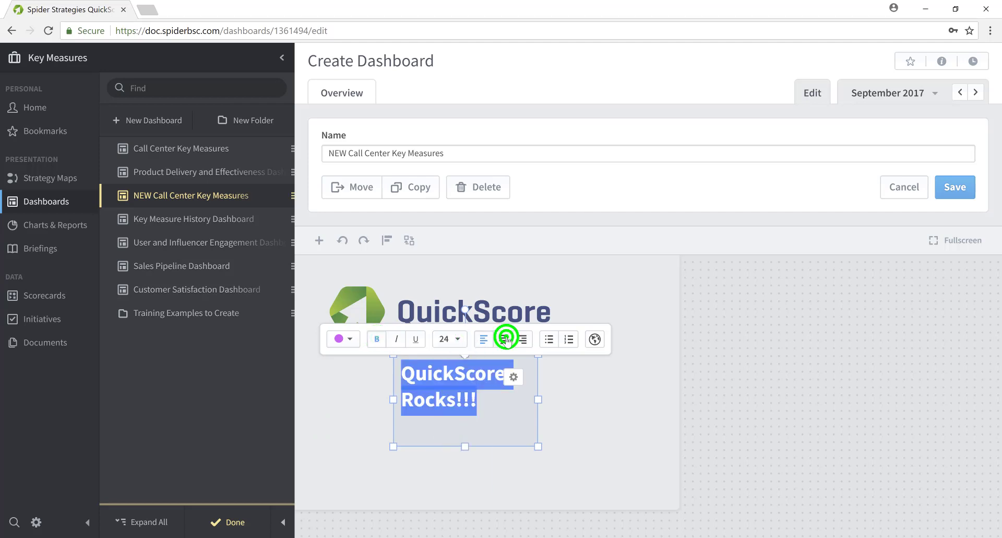
- Widen the text widget so its text fits on one line, and move it beside the QuickScore logo
click(540, 400)
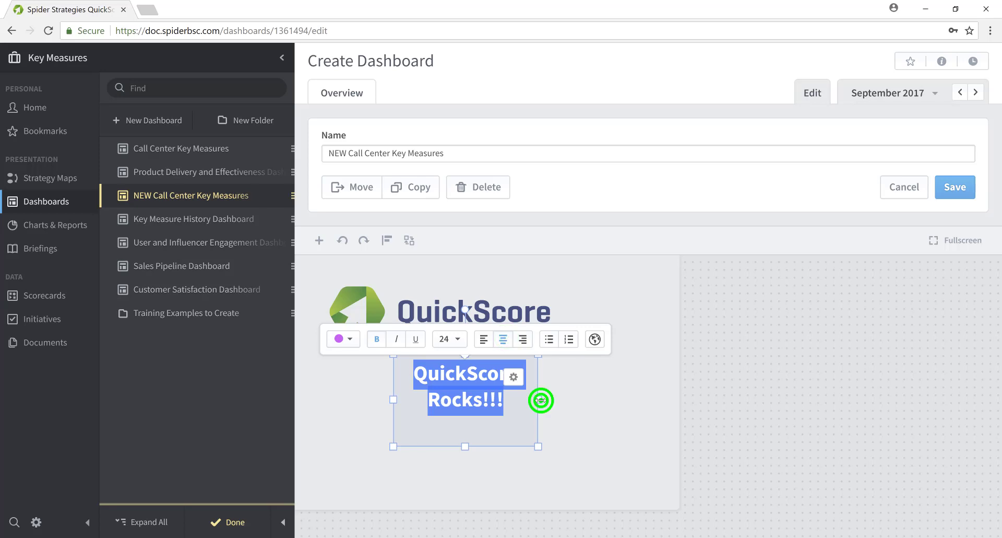
drag(585, 404, 729, 392)
click(702, 464)
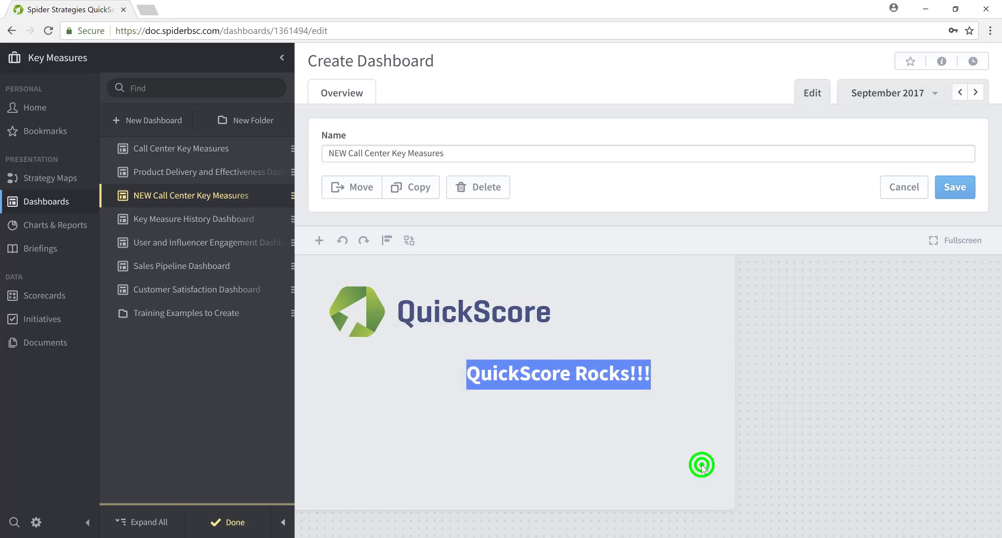
click(614, 373)
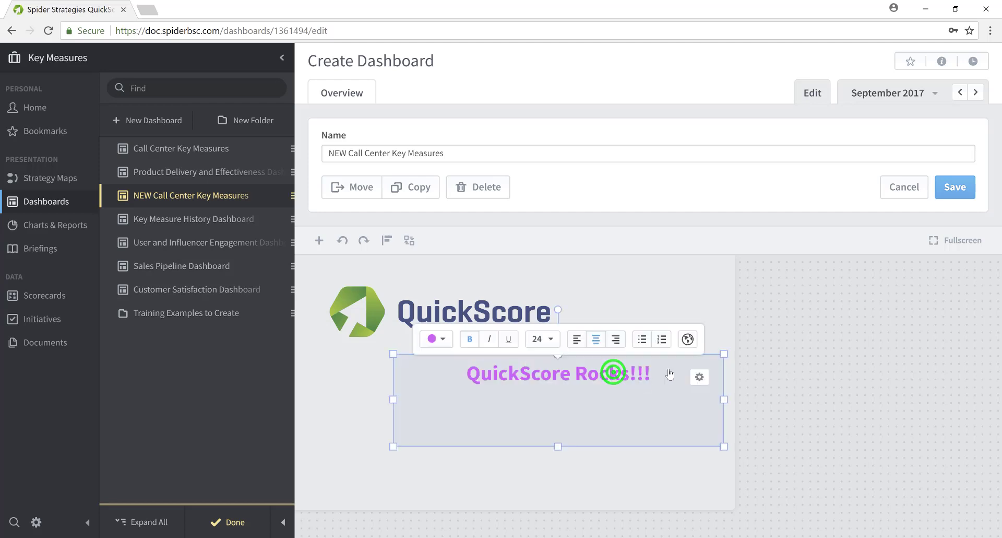
drag(669, 369, 767, 310)
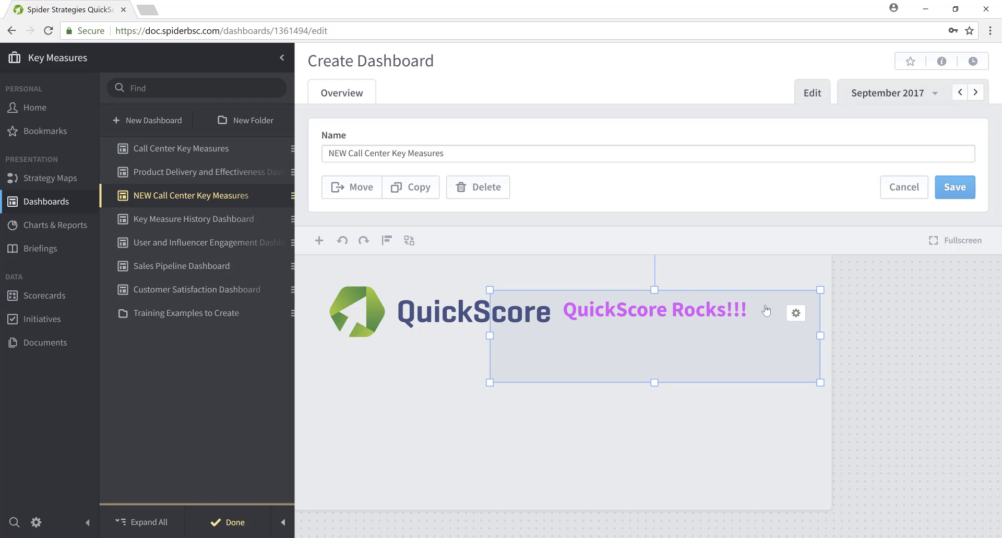
click(568, 418)
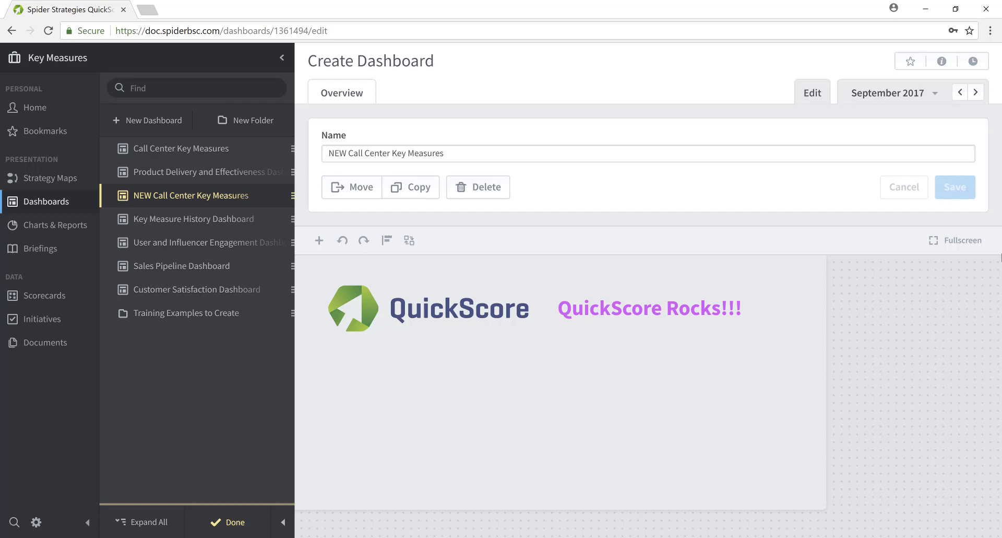
- Switch the dashboard editor to fullscreen and add a speedometer for Calls Handled from Customer Support's Helpdesk Calls
click(966, 242)
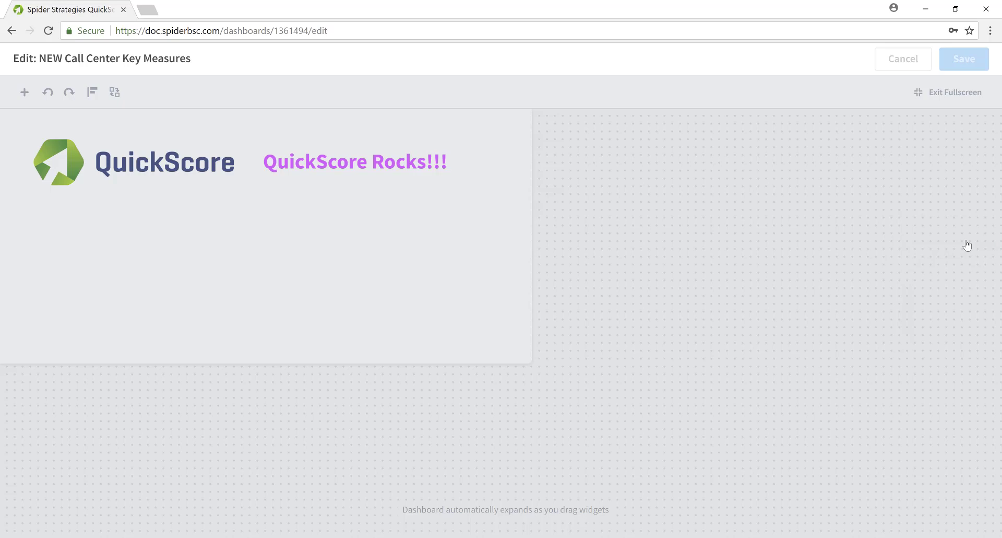
click(28, 93)
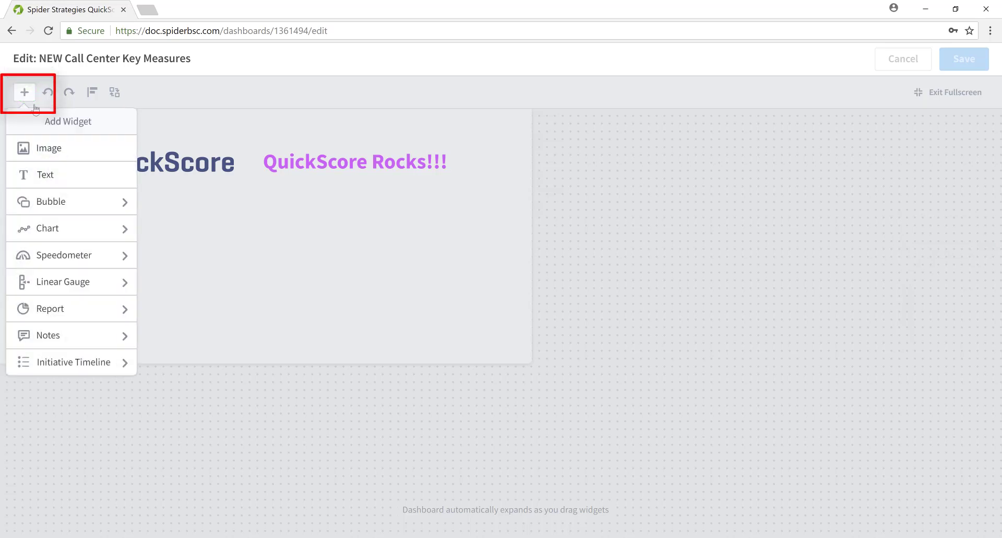
click(87, 256)
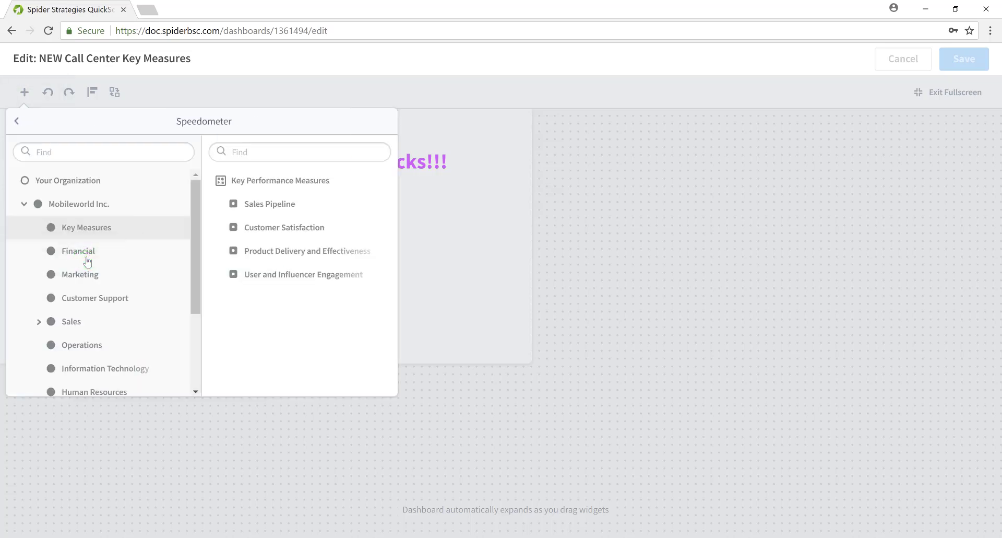
click(89, 301)
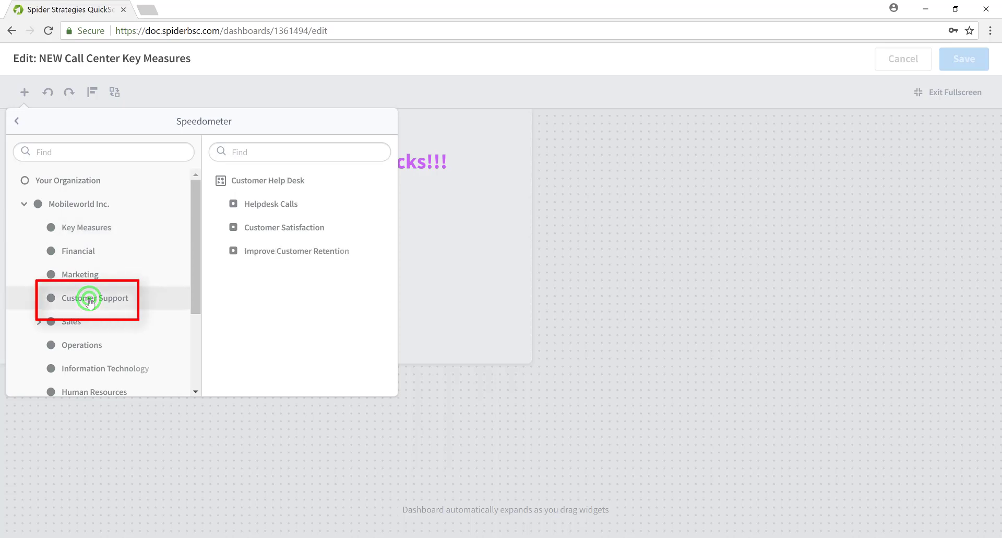
click(260, 205)
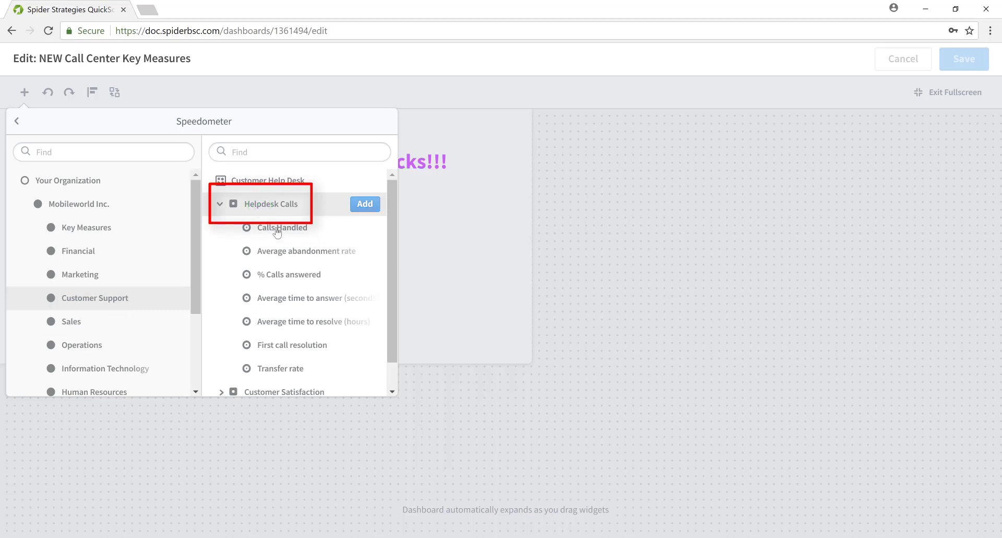
click(277, 227)
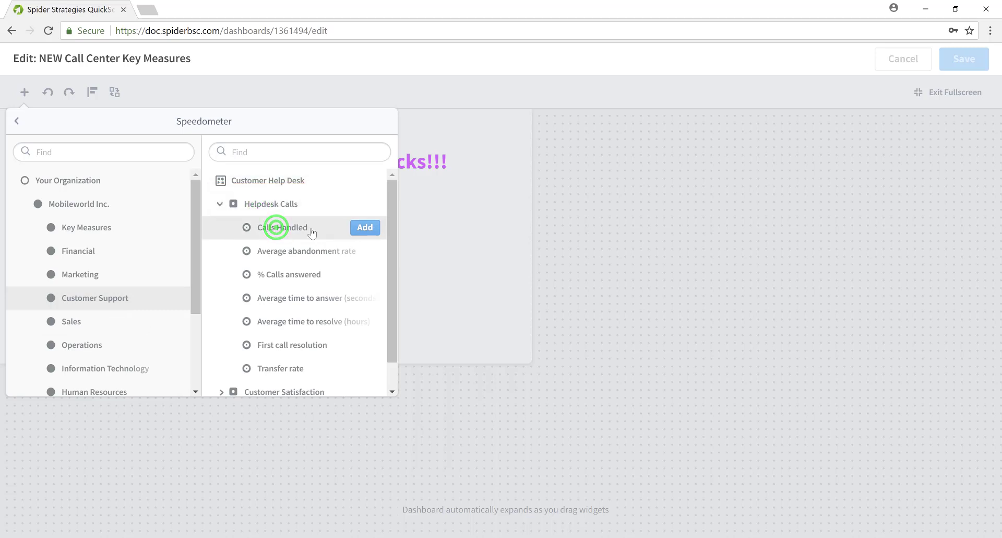
click(361, 228)
- Add speedometers for Average abandonment rate, % Calls answered and Average time to answer (seconds)
click(282, 250)
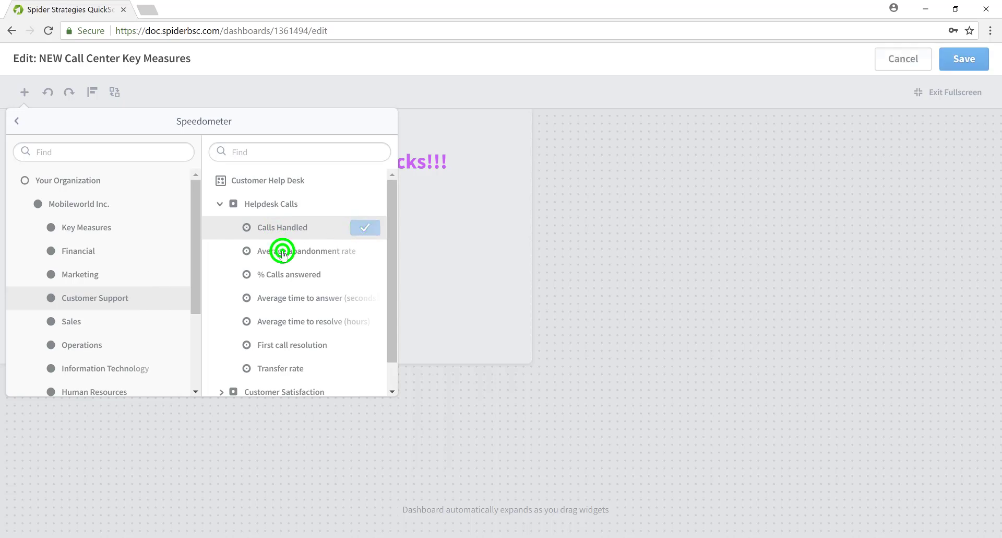
click(368, 250)
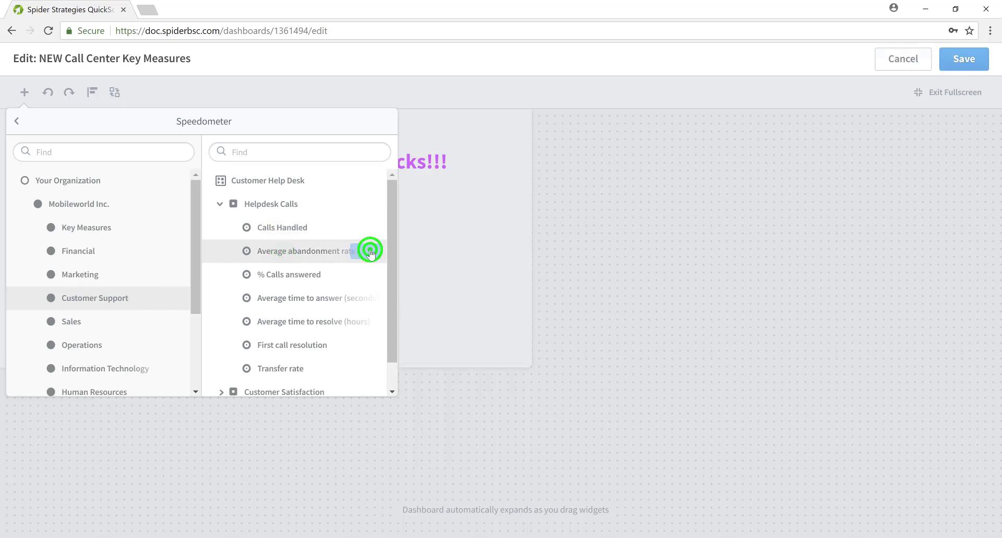
click(305, 275)
click(367, 274)
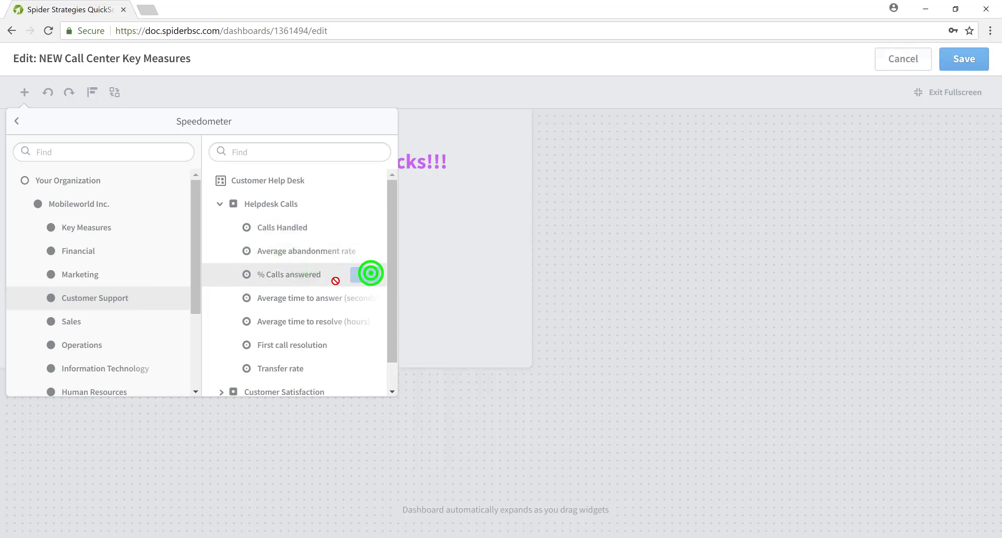
click(292, 299)
click(368, 298)
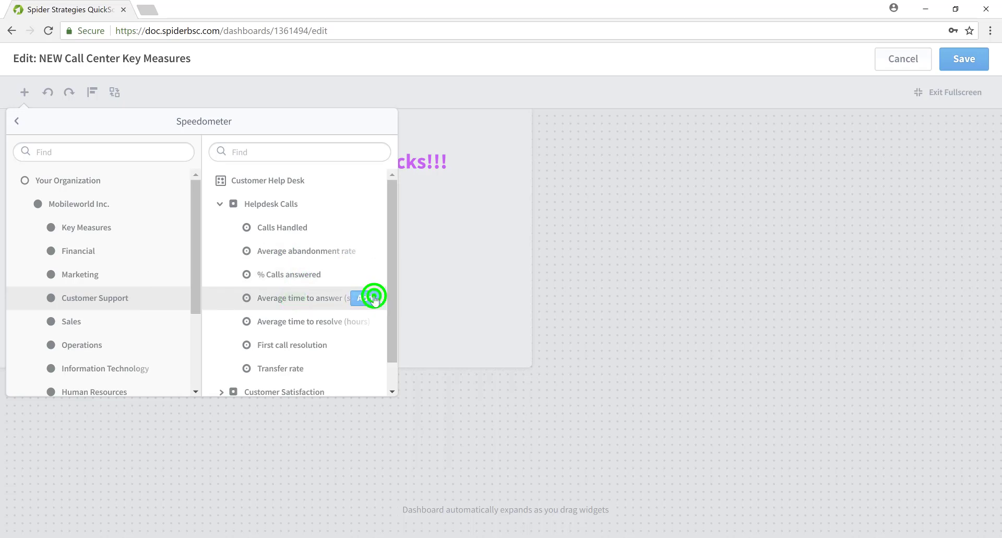
- Add speedometers for Average time to resolve (hours) and First call resolution, and close the widget picker
click(308, 321)
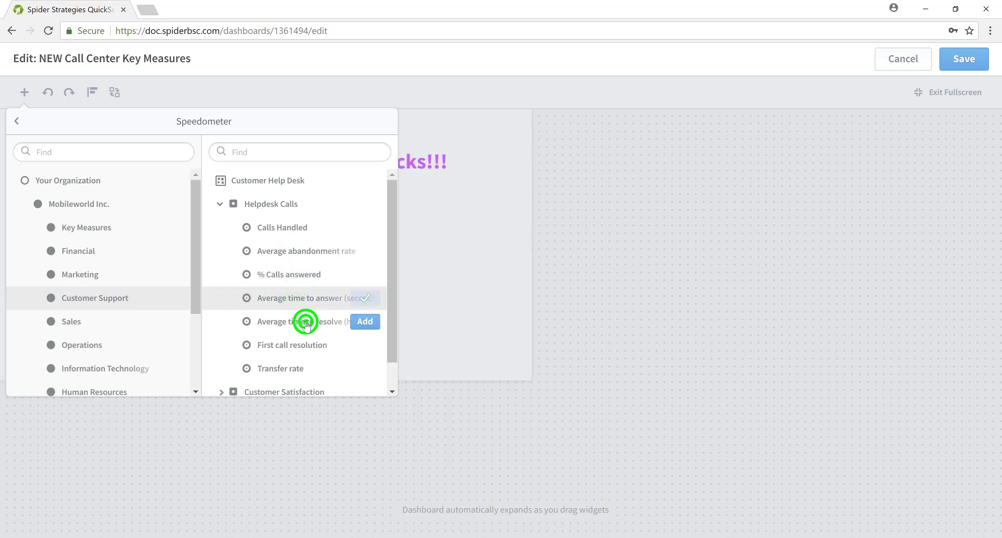
click(373, 321)
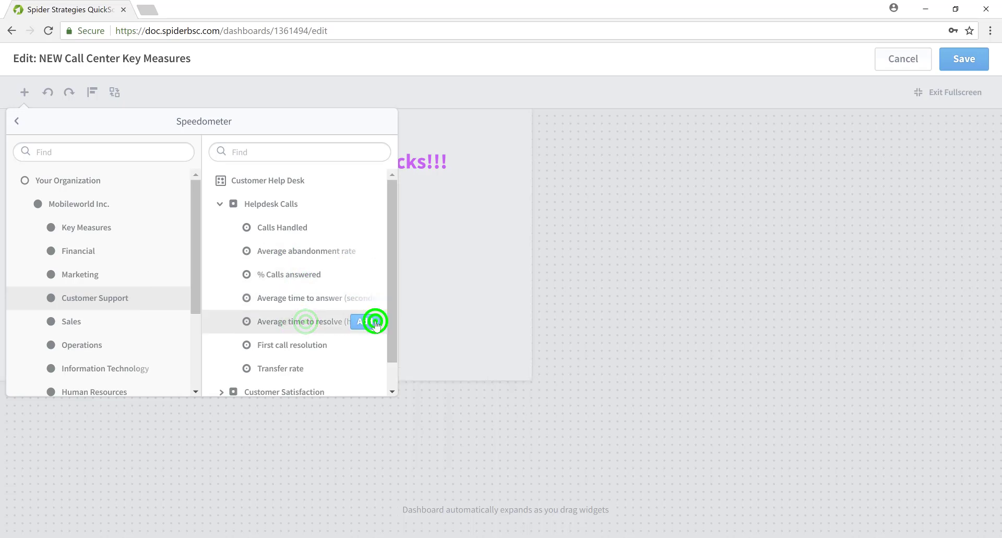
click(292, 346)
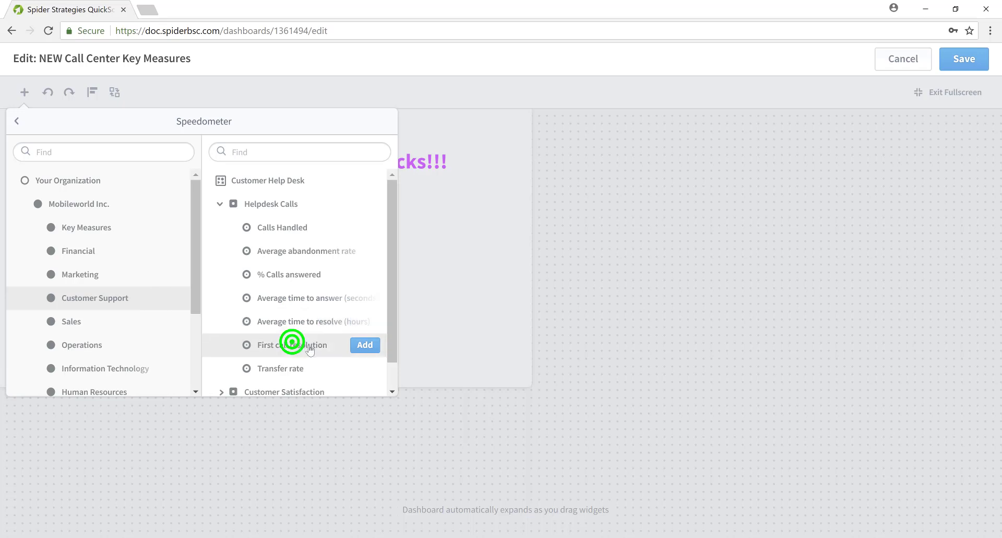
click(367, 347)
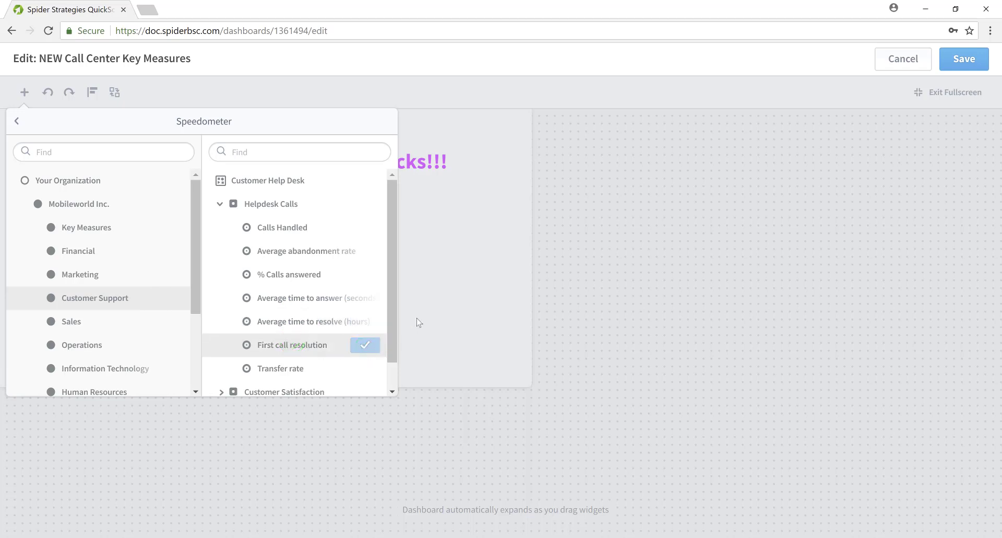
click(484, 316)
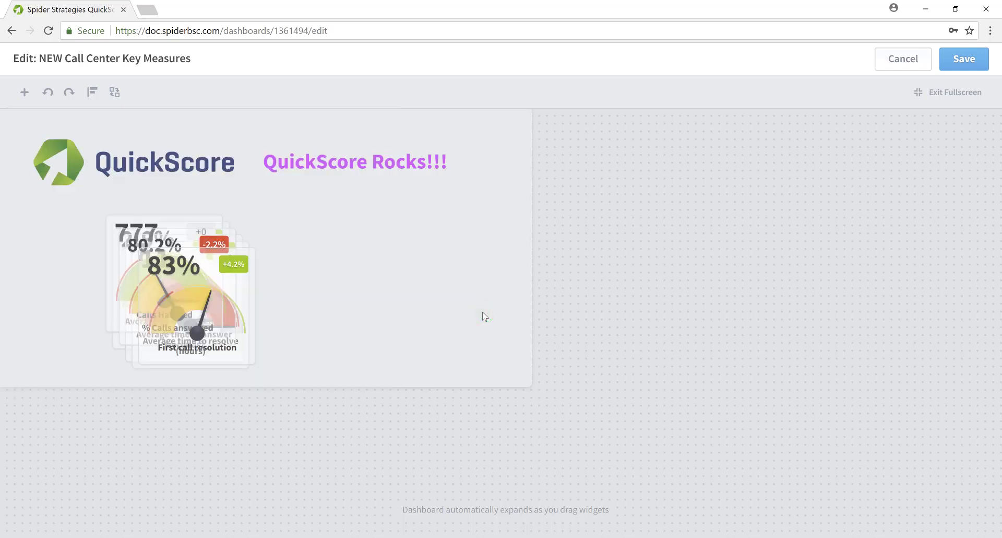
- Move the First call resolution speedometer clear of the stack and examine its Background, Drilldown, Showing and Size options
drag(207, 298, 768, 388)
drag(709, 244, 600, 429)
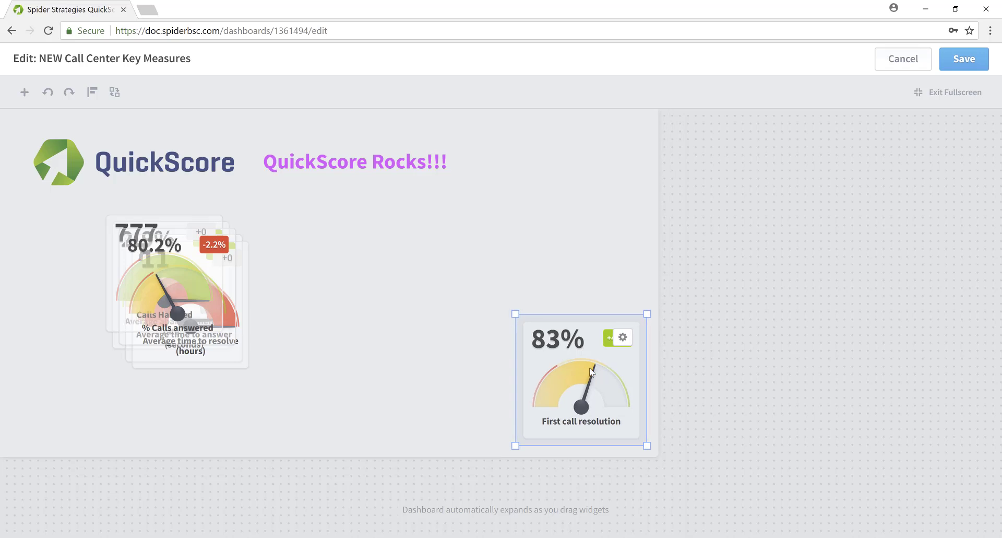
click(624, 338)
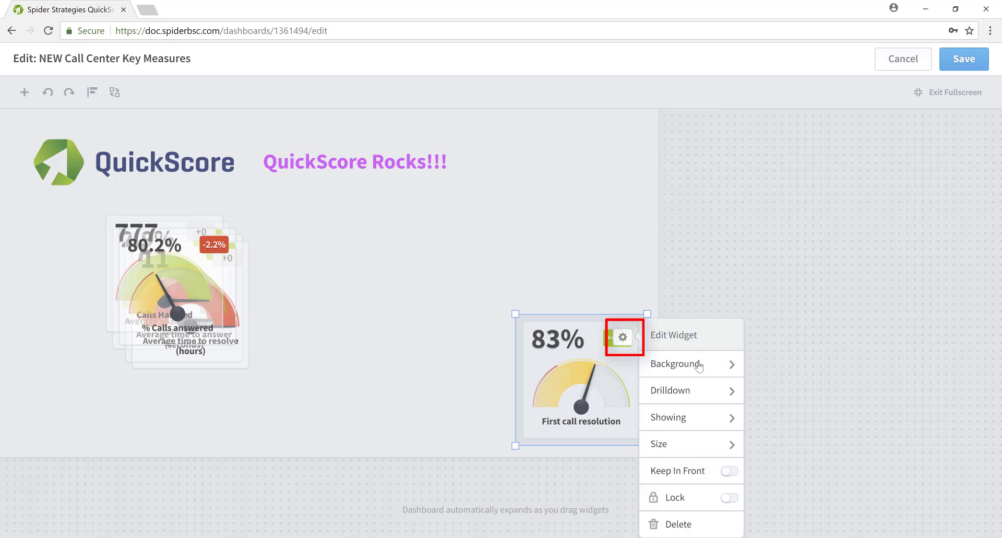
click(698, 364)
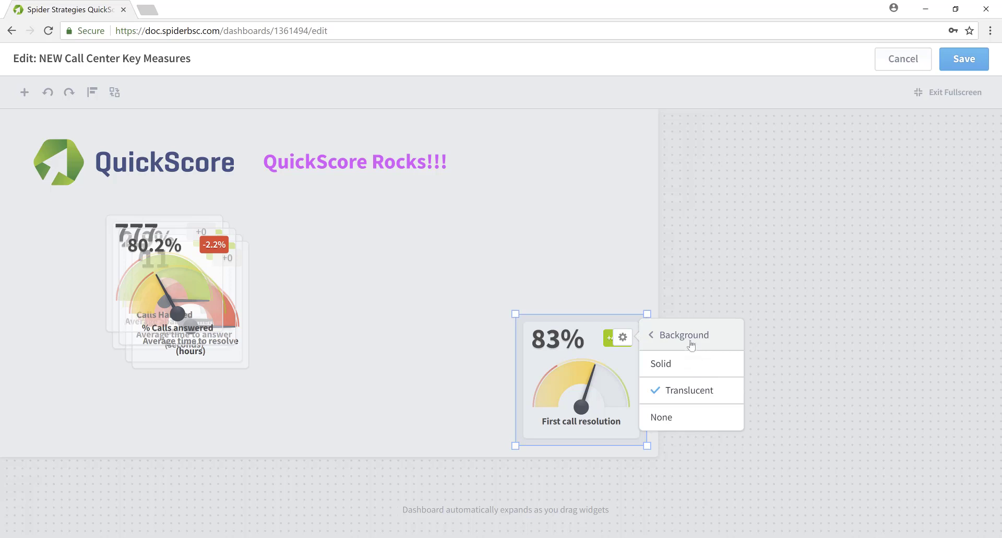
click(688, 335)
click(683, 390)
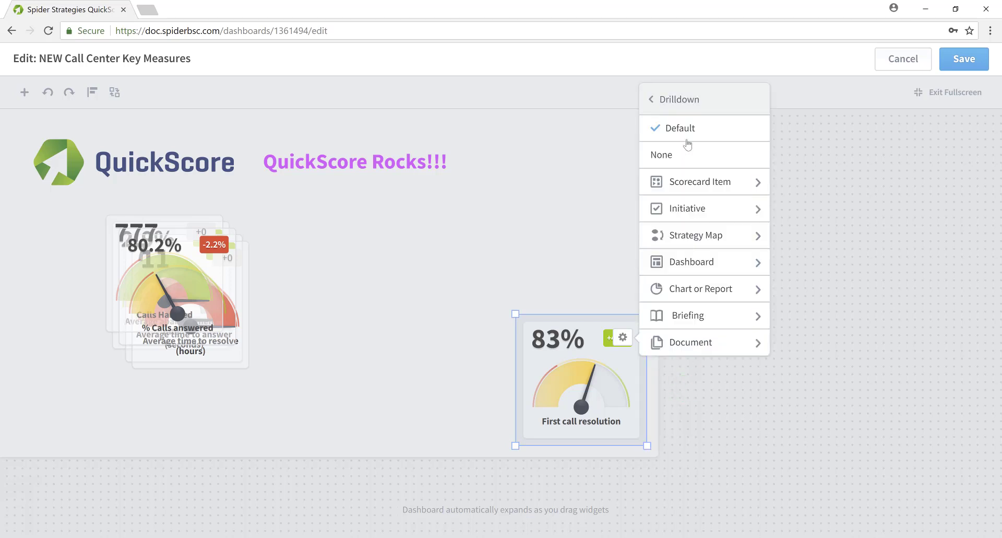
click(693, 101)
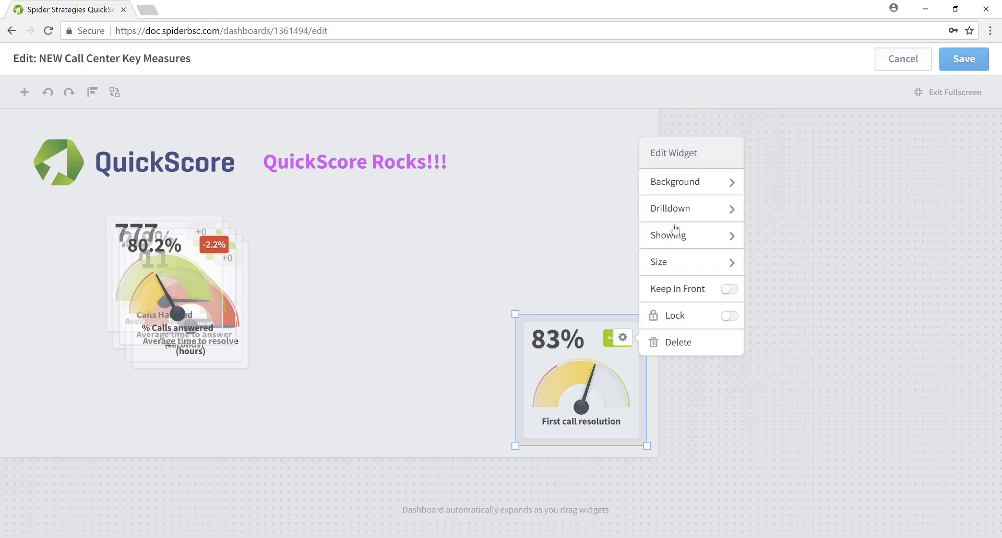
click(683, 234)
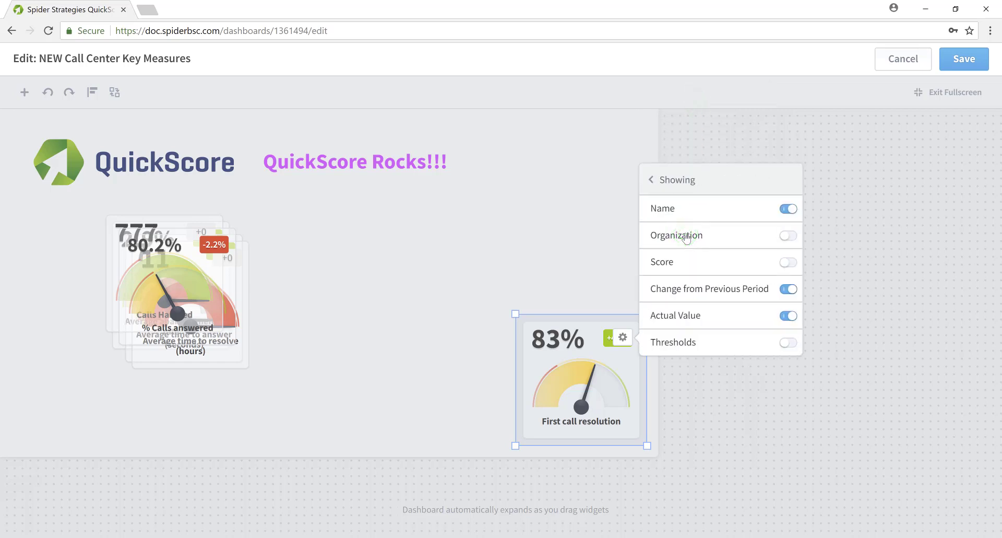
click(720, 180)
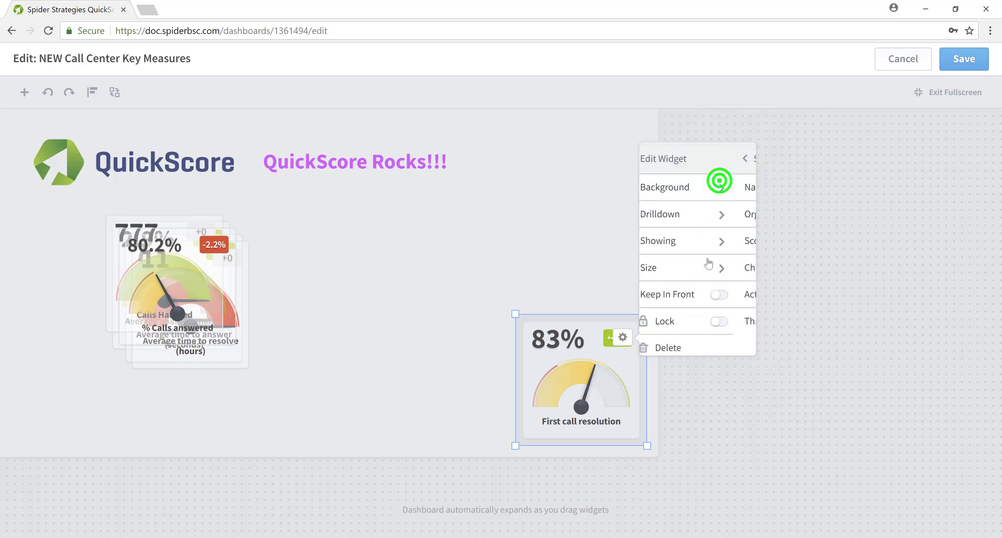
click(665, 262)
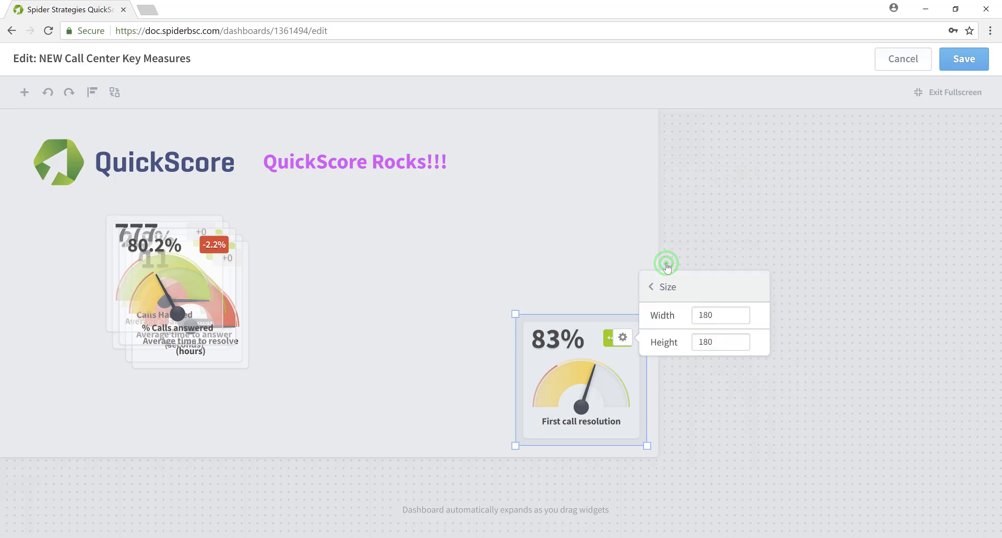
click(667, 286)
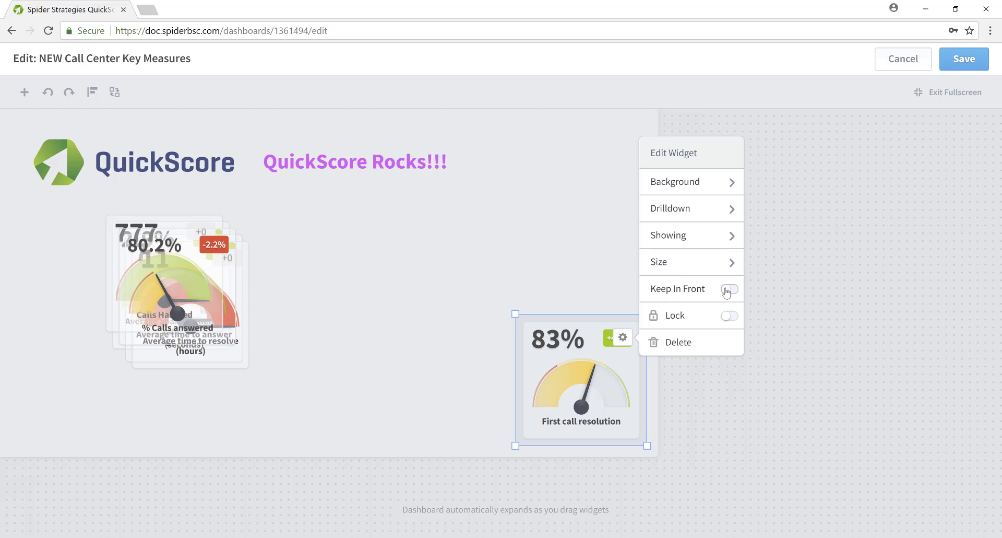
- Toggle Keep In Front on and off for the First call resolution speedometer, and move it back onto the stack
click(728, 289)
click(732, 290)
click(595, 359)
drag(386, 325, 224, 289)
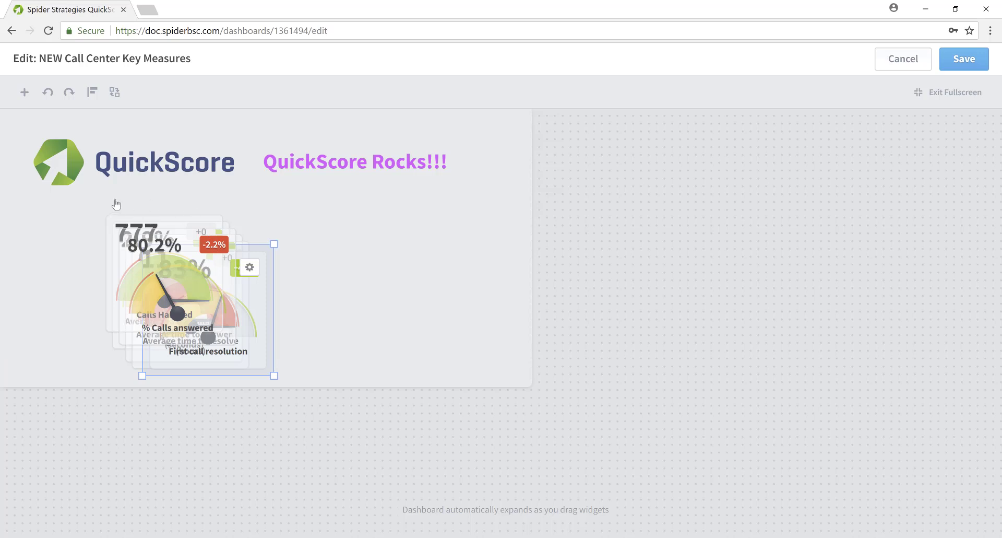
- Select all five speedometers together and set their background to Solid
drag(90, 202, 142, 301)
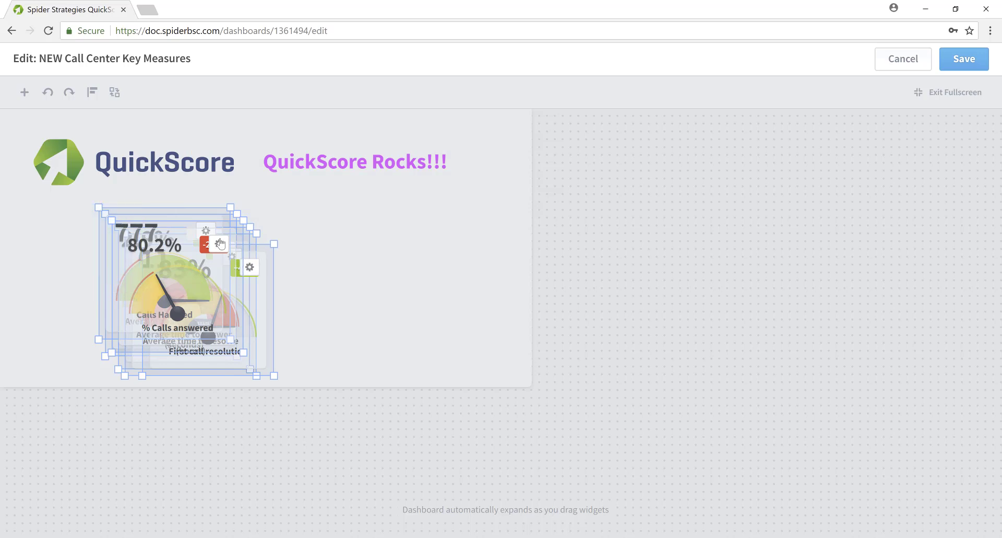
click(219, 245)
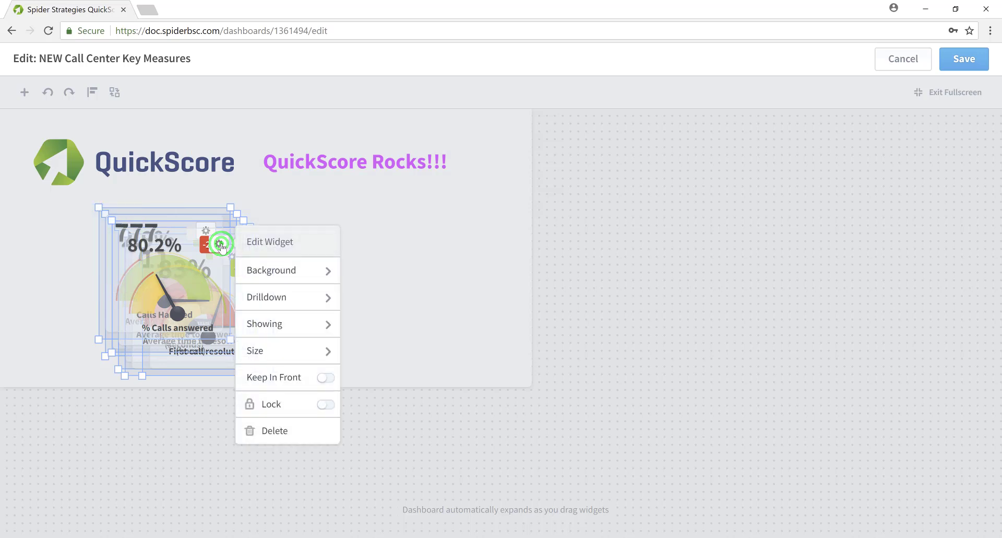
click(299, 271)
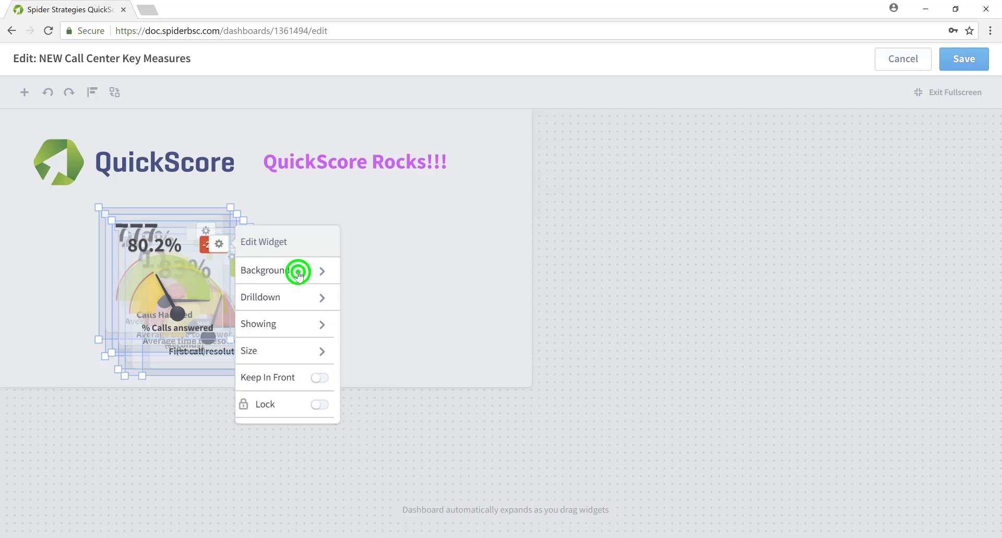
click(293, 272)
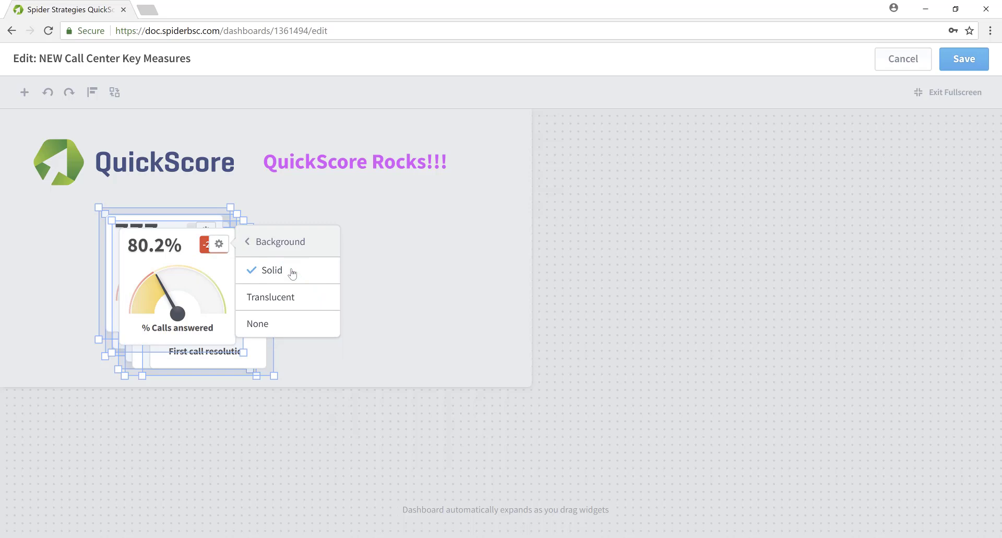
click(278, 242)
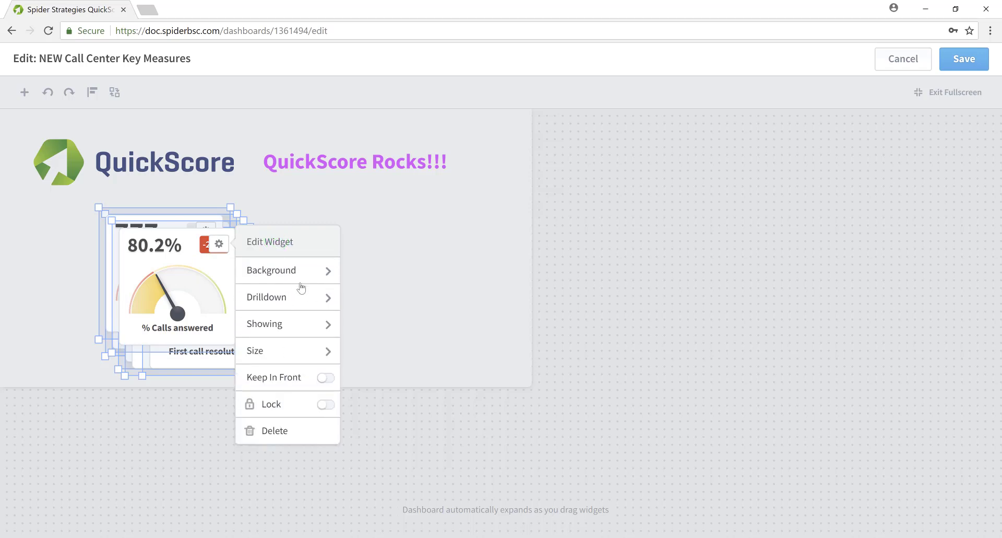
- Show the Score and Thresholds on all selected speedometers
click(329, 324)
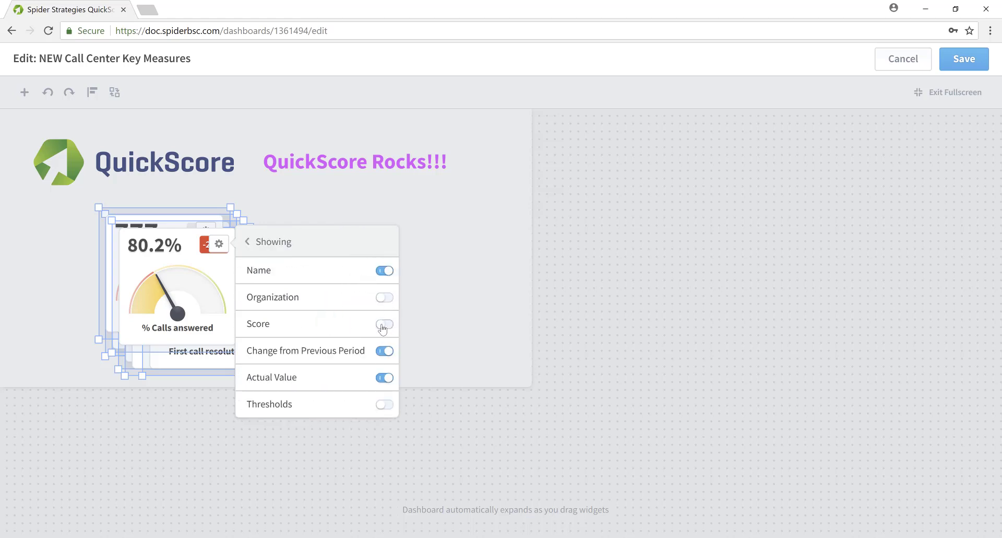
click(383, 325)
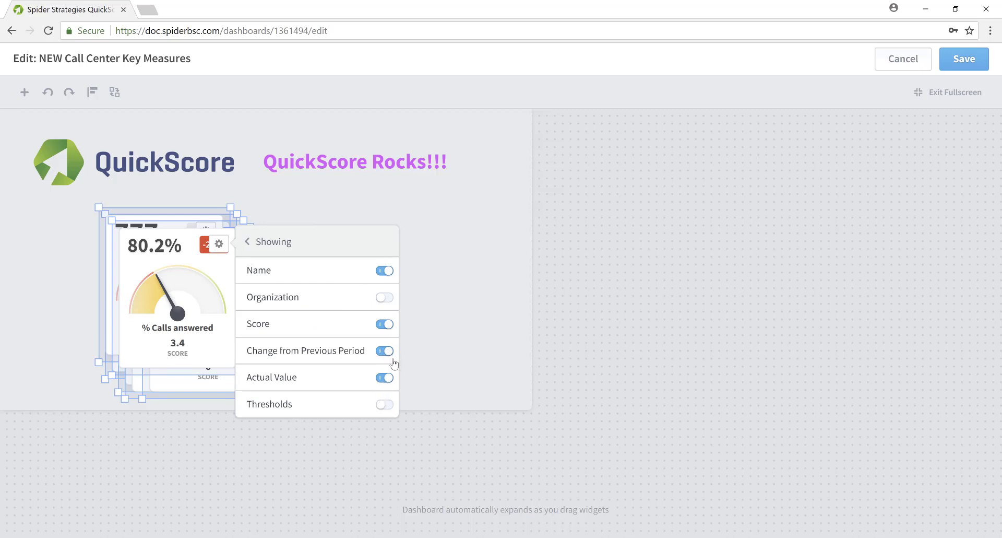
click(382, 406)
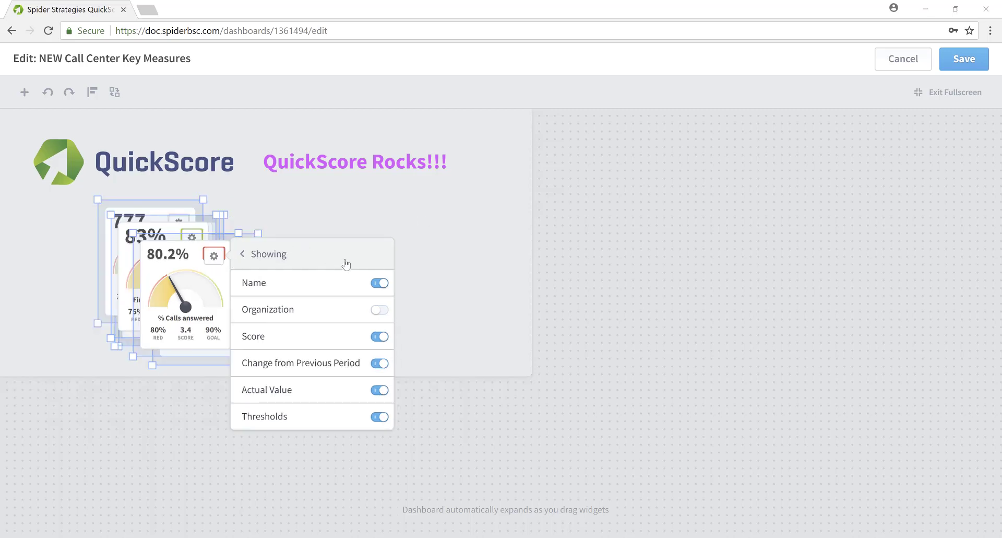
- Set the width of all selected speedometers to 300 and clear the selection
click(345, 261)
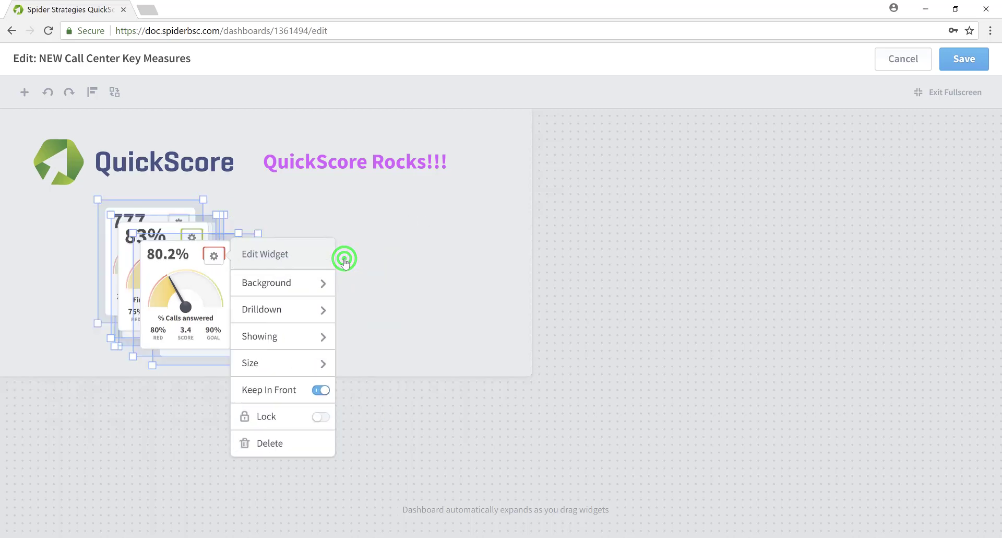
click(323, 365)
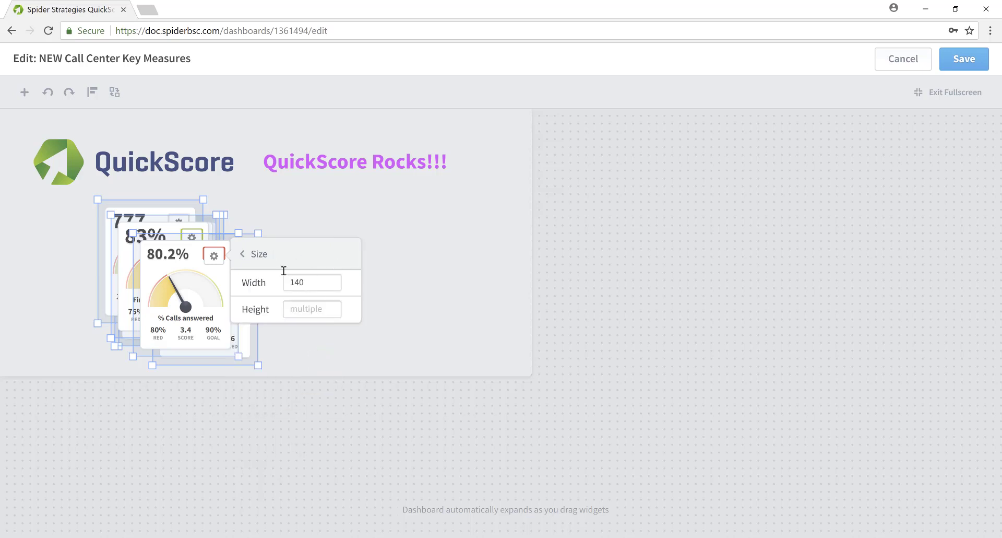
drag(316, 284, 287, 284)
text(3)
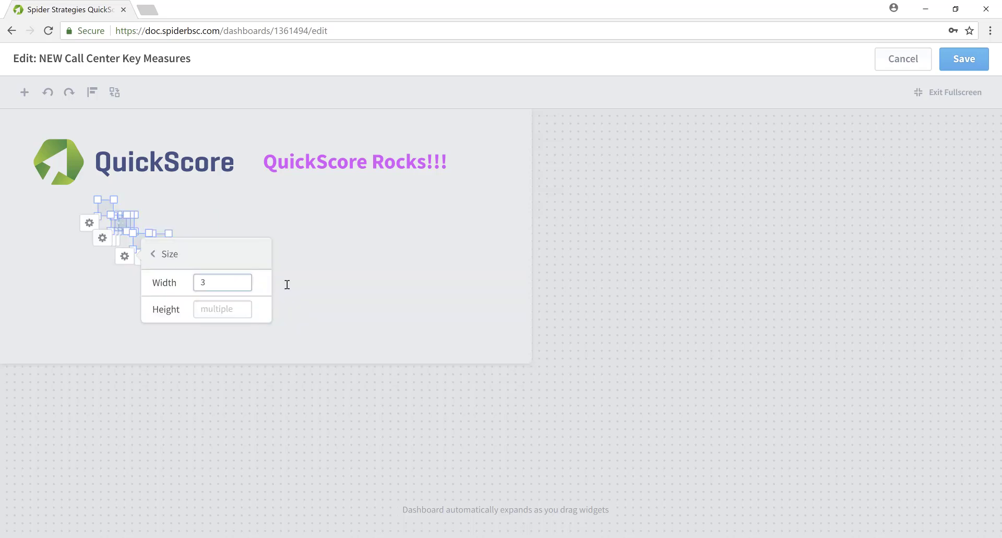
text(00)
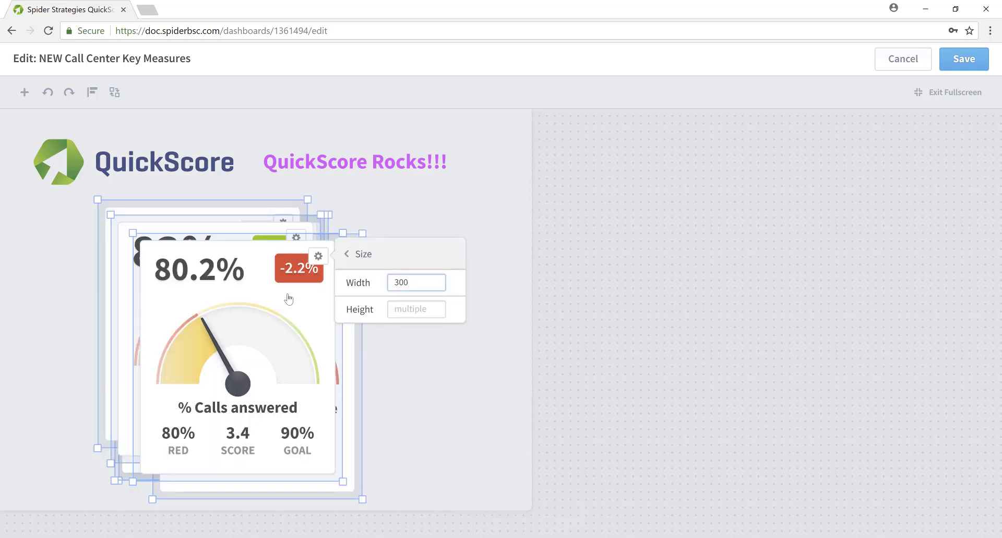
click(408, 173)
- Arrange the speedometers in two rows of three: Calls Handled, First call resolution, % Calls answered above Average abandonment rate, time to answer, time to resolve
click(305, 288)
drag(304, 292, 699, 247)
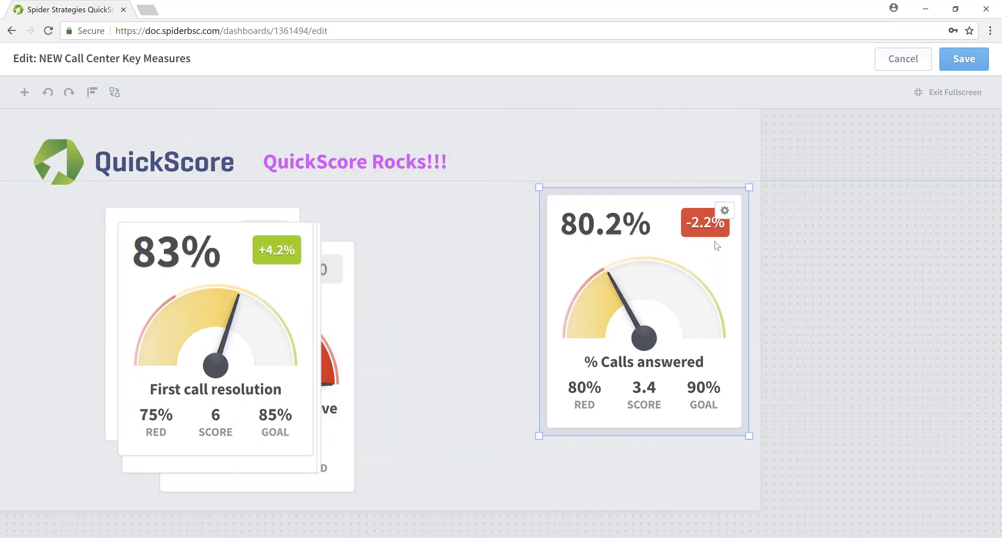
click(175, 276)
drag(344, 276, 380, 254)
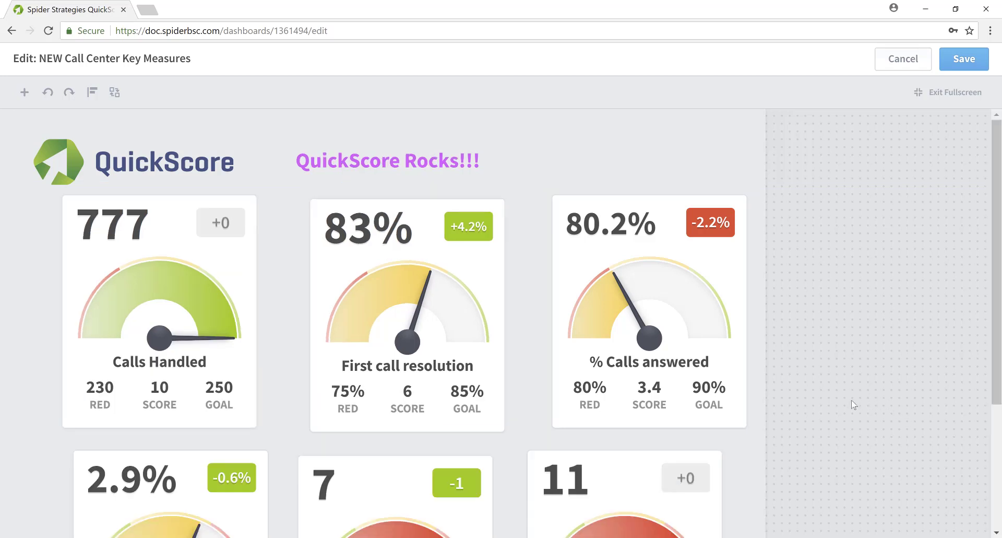
- Examine both rows of speedometers for uneven spacing and alignment
scroll(760, 401, down, 3)
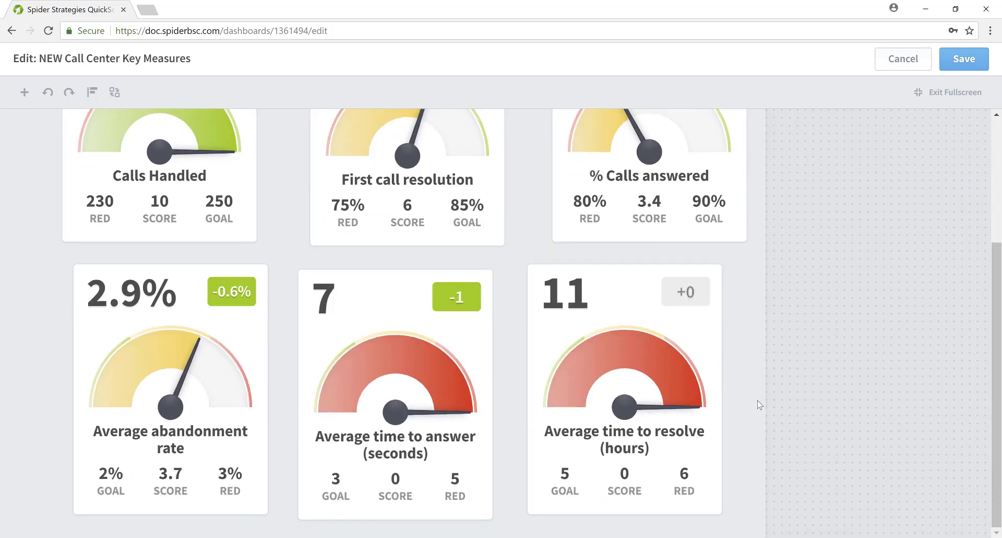
scroll(760, 404, up, 2)
scroll(759, 405, up, 1)
scroll(760, 404, down, 3)
scroll(760, 407, up, 2)
scroll(760, 407, up, 2)
scroll(759, 407, down, 4)
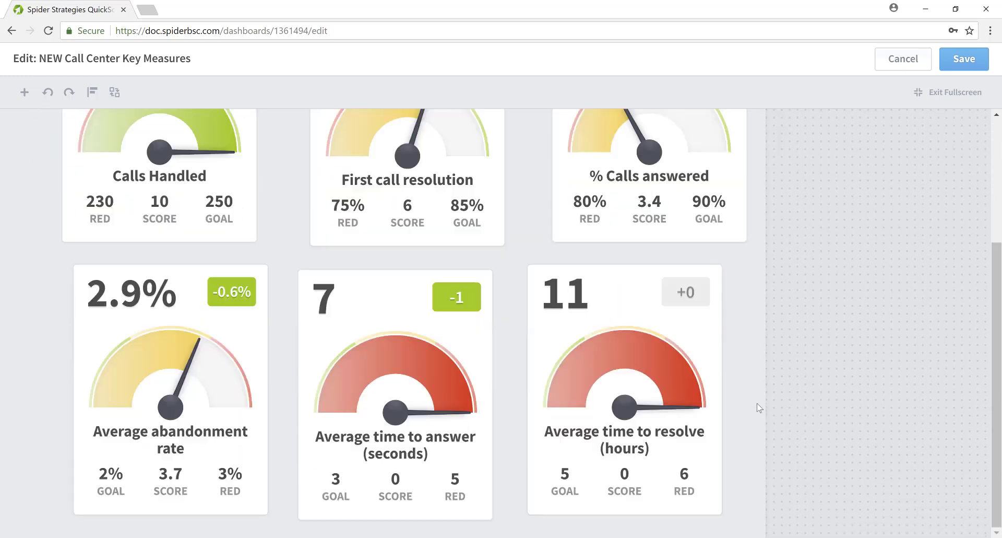
scroll(759, 407, up, 4)
scroll(759, 407, down, 1)
scroll(167, 404, up, 1)
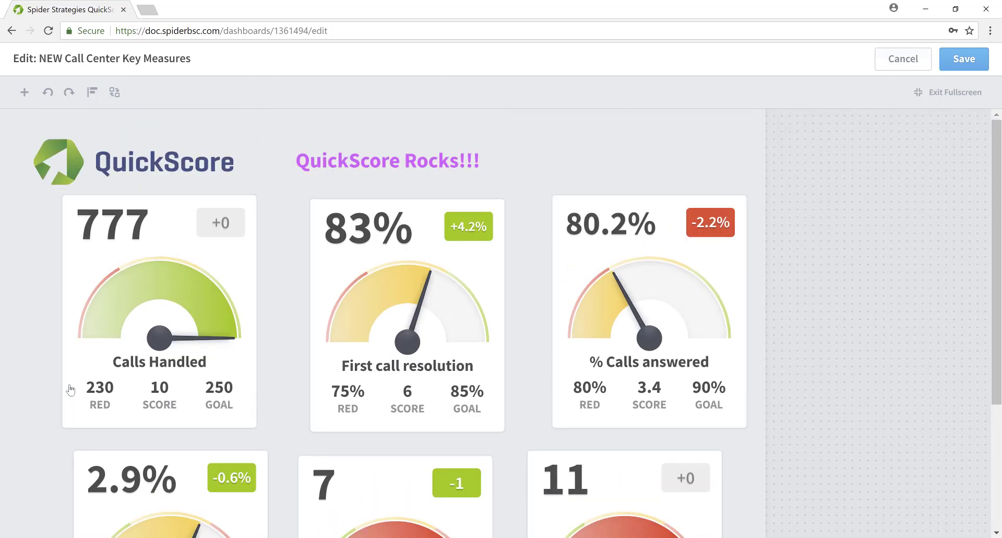
- Select the three upper-row speedometers together and align them to their top edges
drag(42, 326, 757, 325)
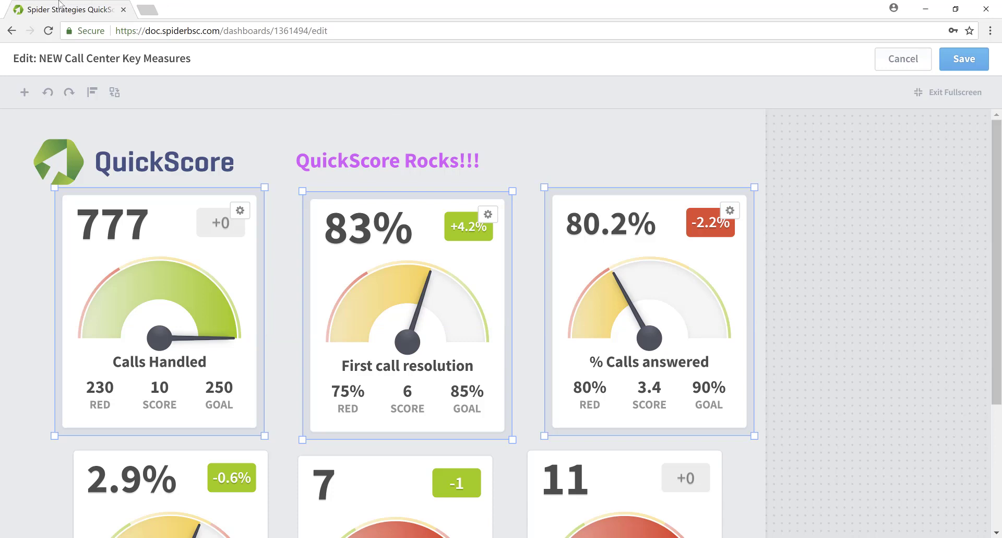
click(94, 92)
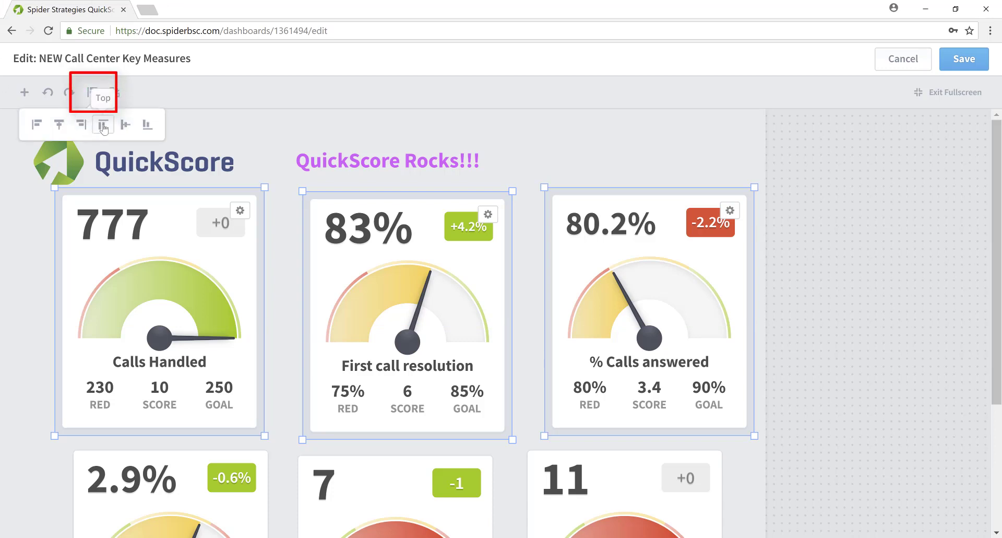
click(103, 127)
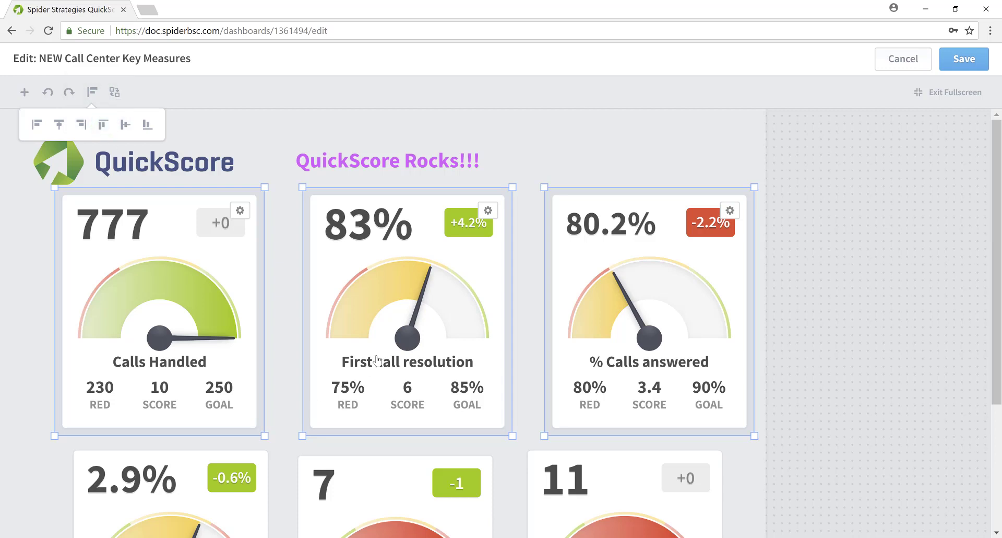
- Align the three lower-row speedometers to their top edges and clear the selection
scroll(376, 359, down, 3)
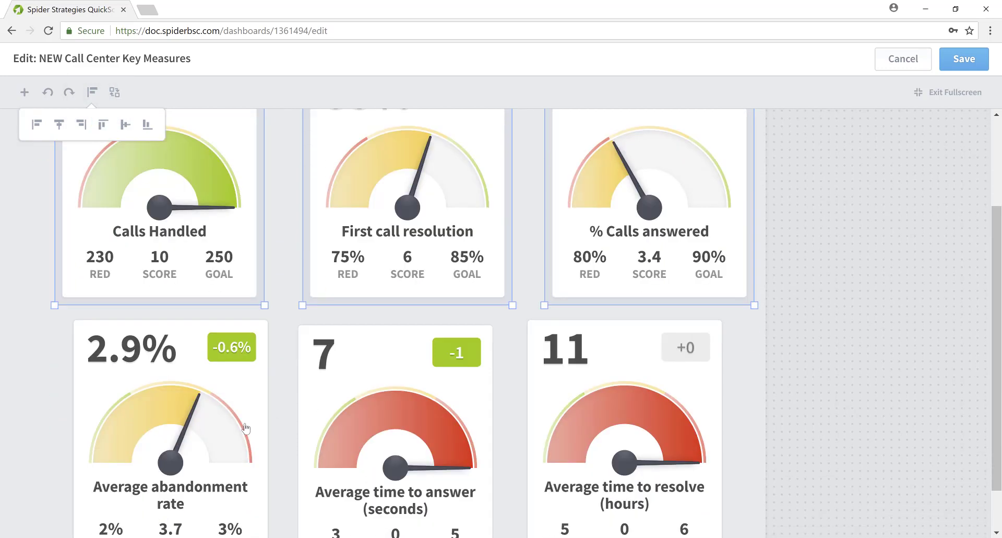
click(61, 397)
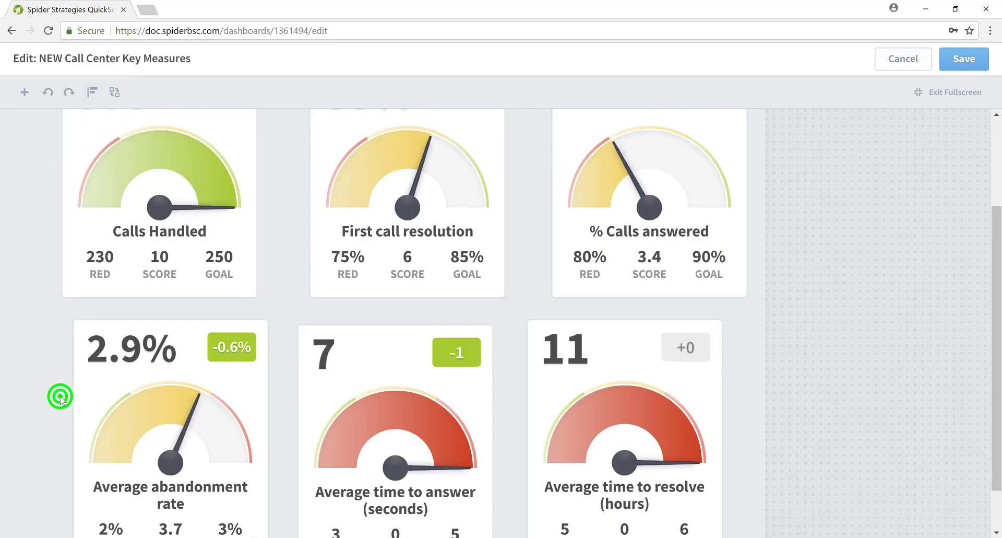
drag(62, 396, 731, 397)
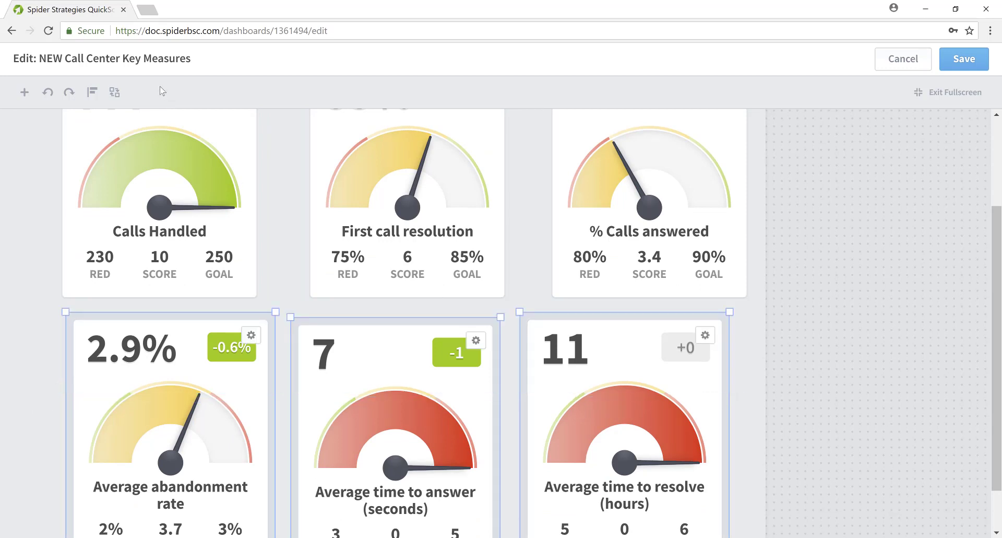
click(88, 92)
click(103, 122)
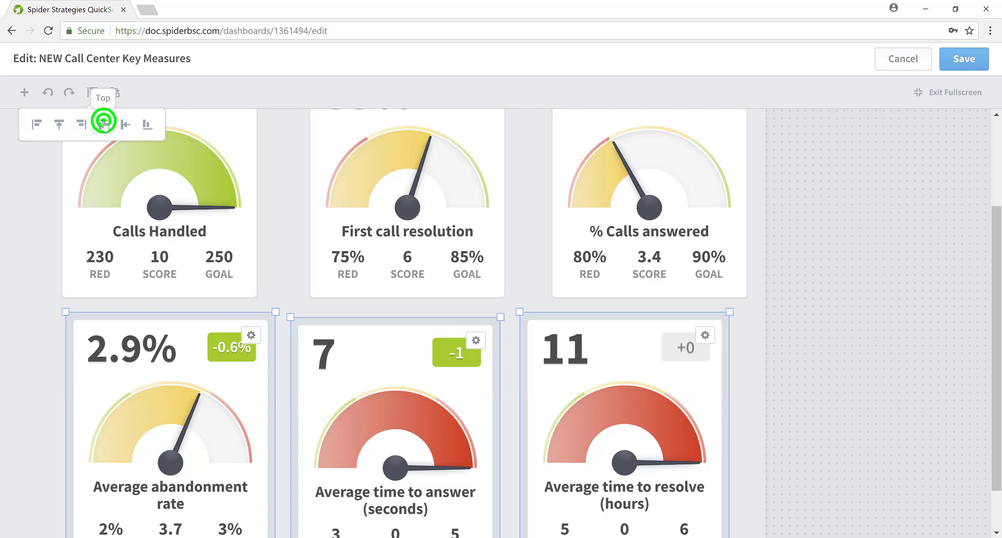
click(20, 181)
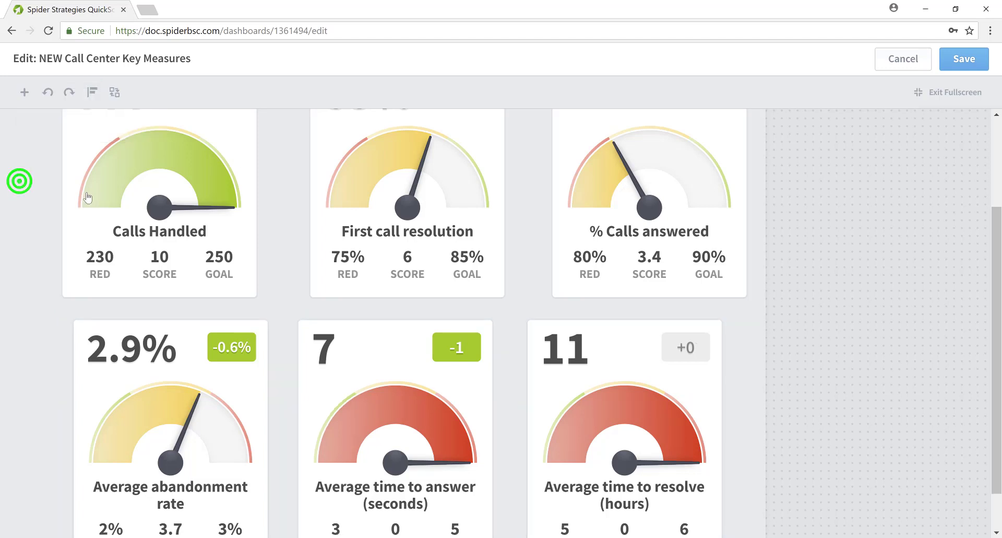
- Align the Calls Handled and Average abandonment rate speedometers to their left edges
drag(49, 130, 145, 473)
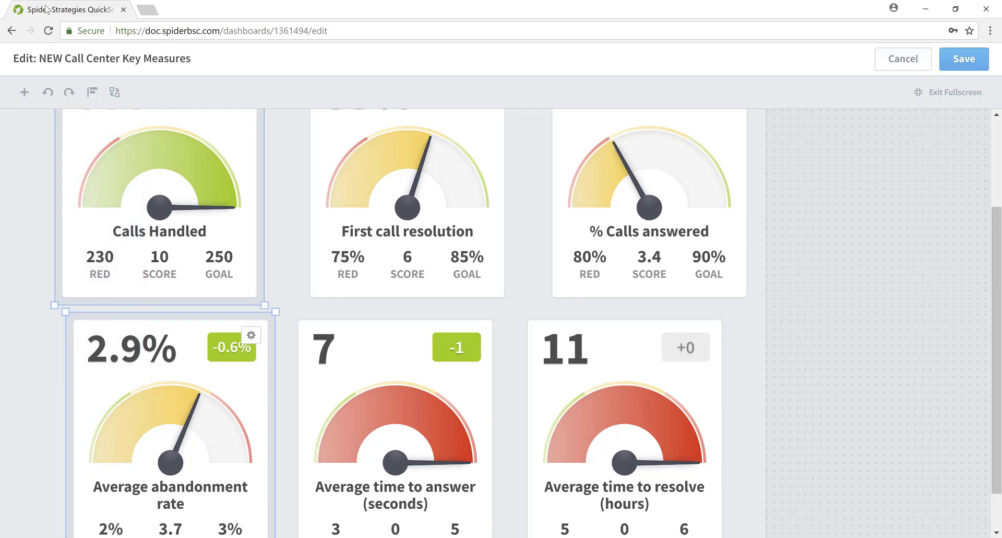
click(93, 92)
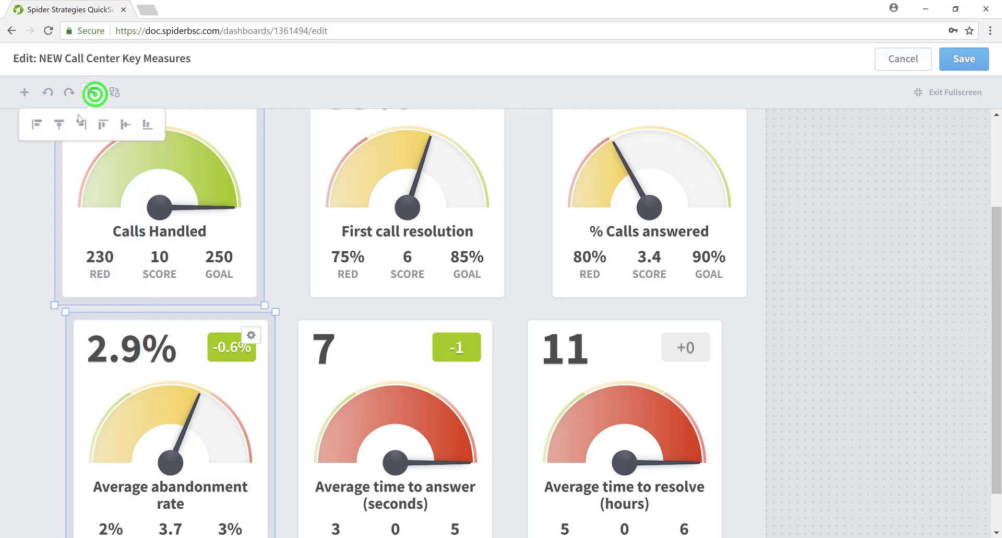
click(36, 125)
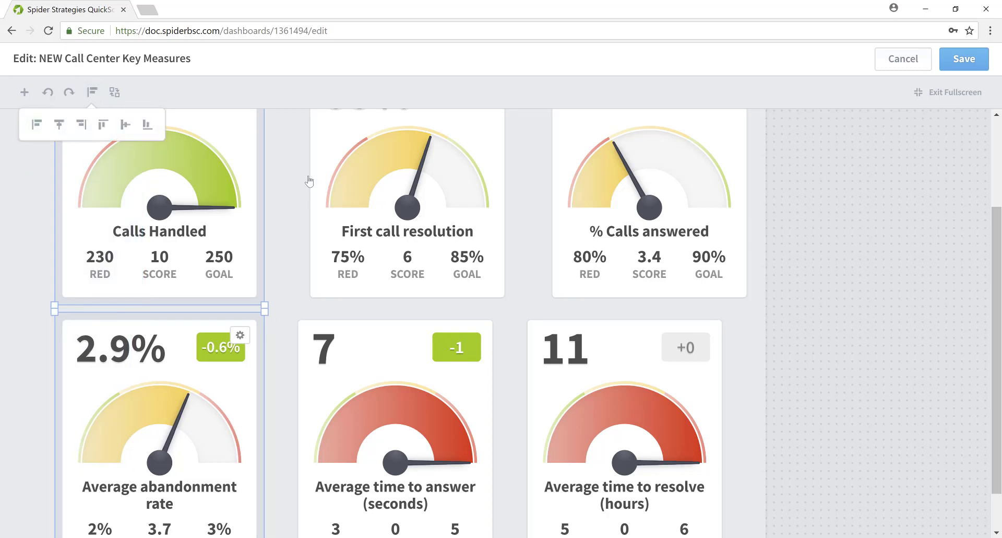
- Align the First call resolution and Average time to answer speedometers to their left edges
drag(295, 132, 379, 442)
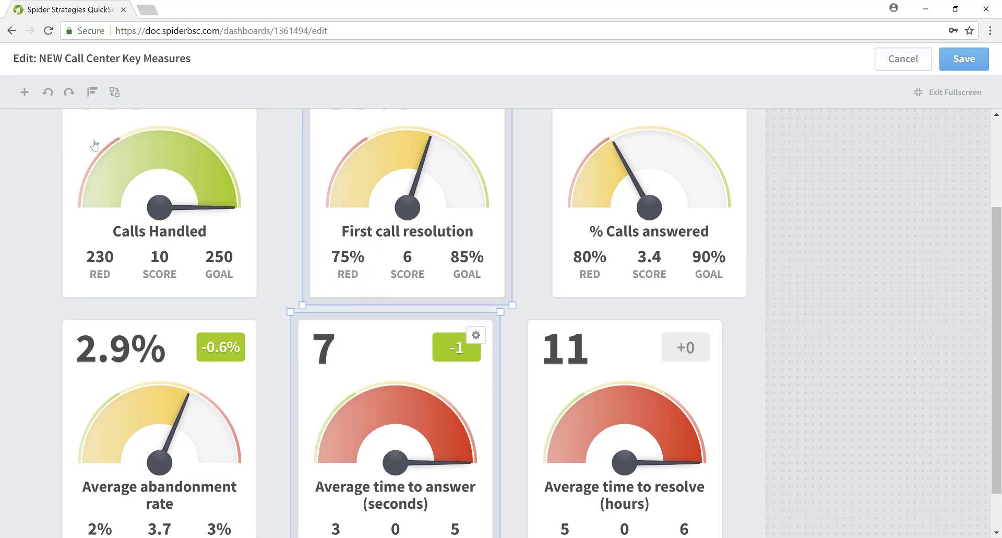
click(93, 93)
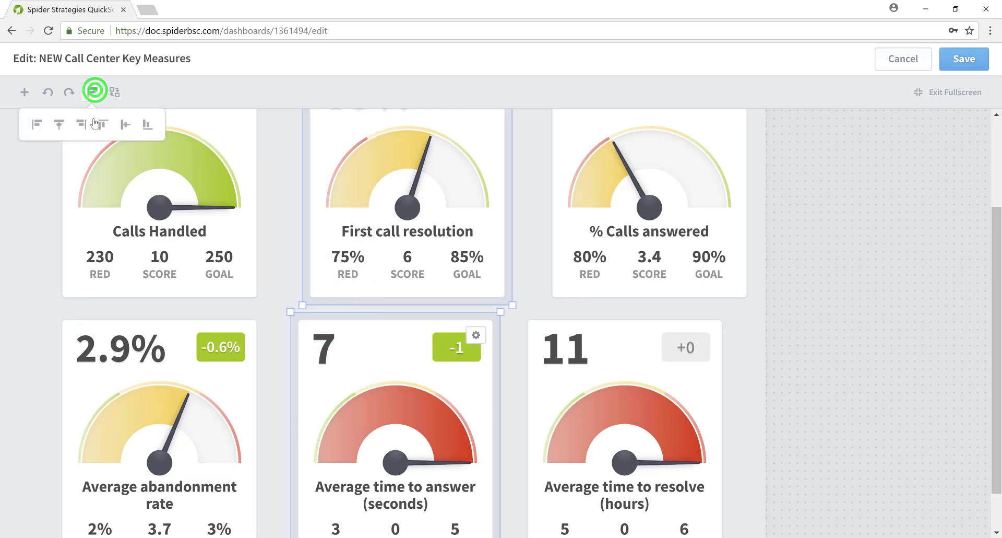
click(37, 125)
- Align the % Calls answered and Average time to resolve speedometers to their left edges, check the layout and clear the selection
click(531, 125)
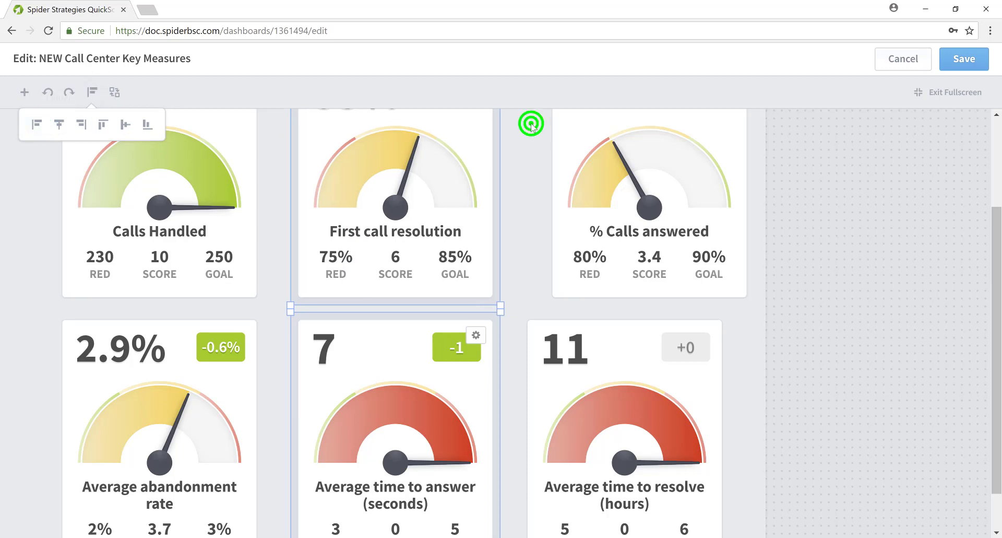
drag(531, 125, 622, 427)
click(92, 92)
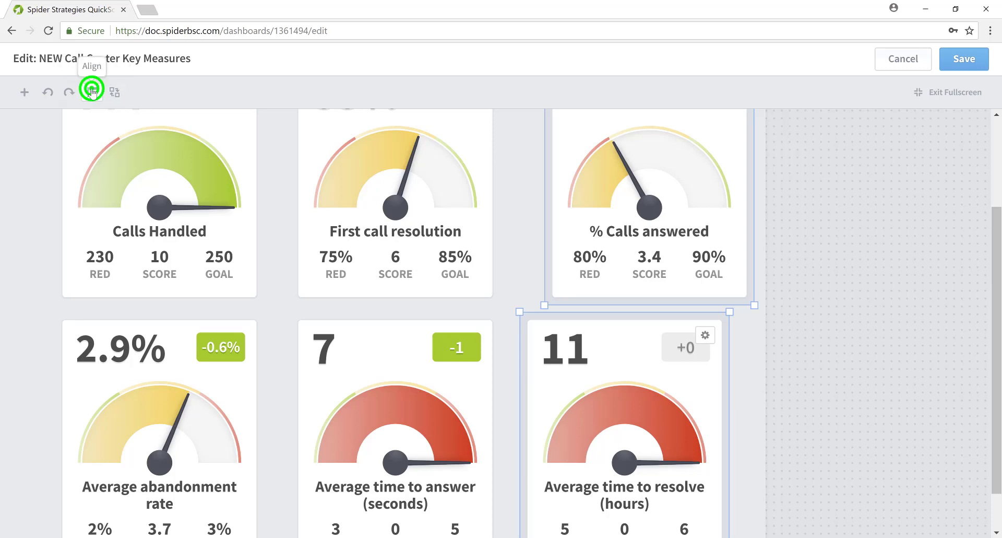
click(33, 125)
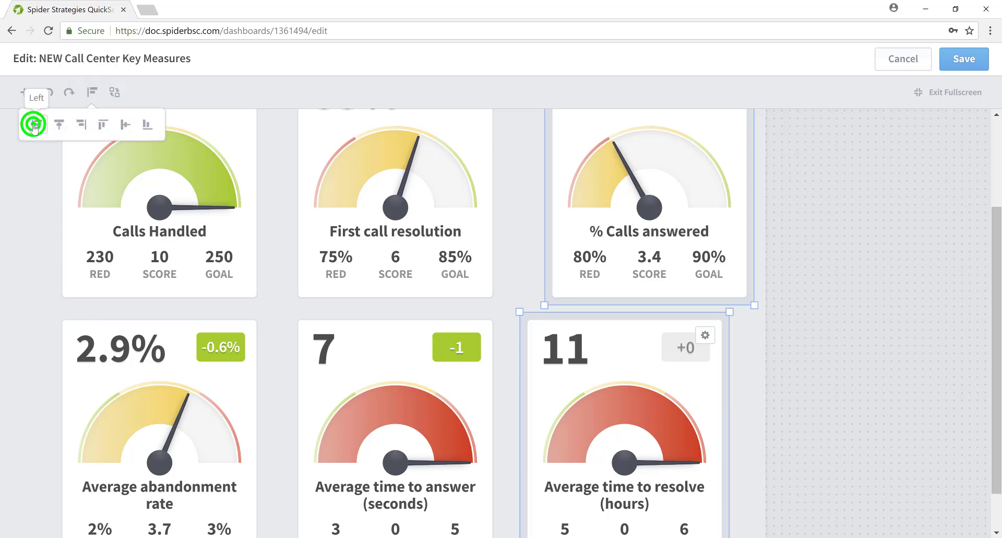
scroll(488, 179, up, 3)
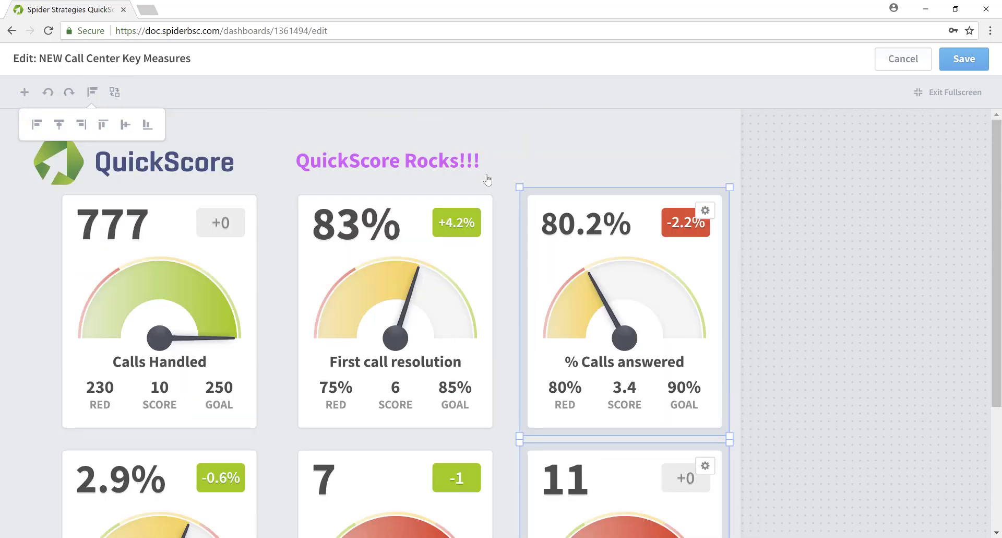
scroll(485, 180, down, 3)
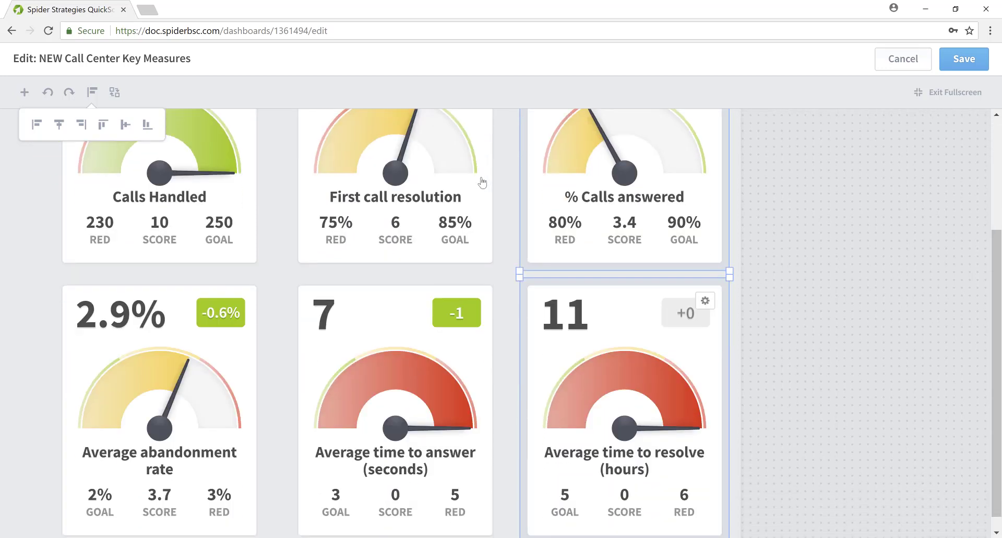
click(937, 483)
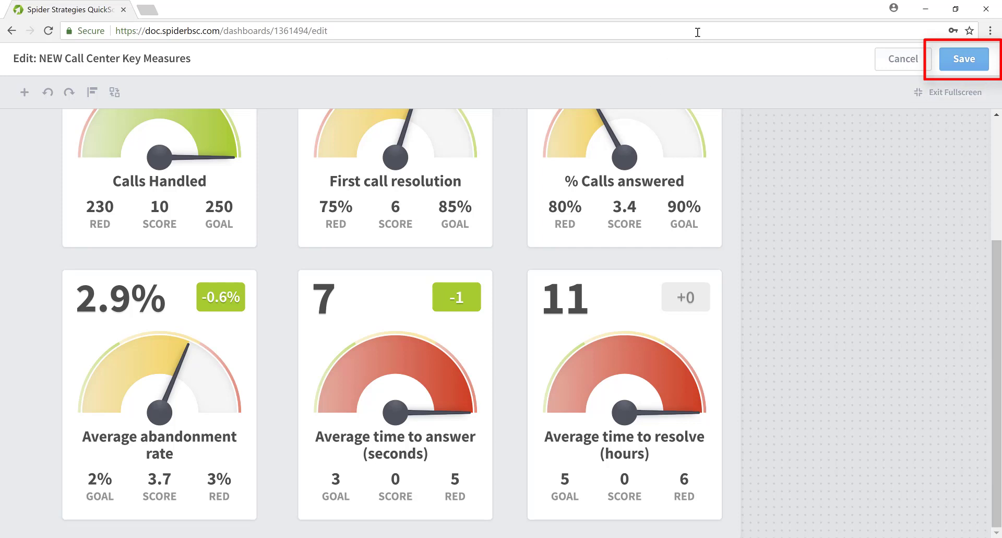
- Save the dashboard, exit fullscreen and finish editing to show it in view mode
click(972, 58)
click(945, 94)
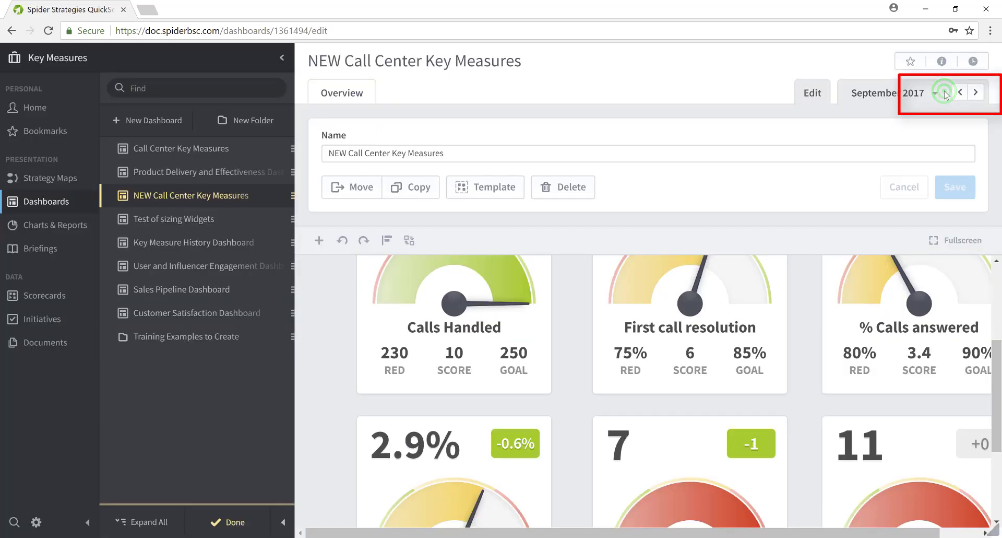
click(232, 522)
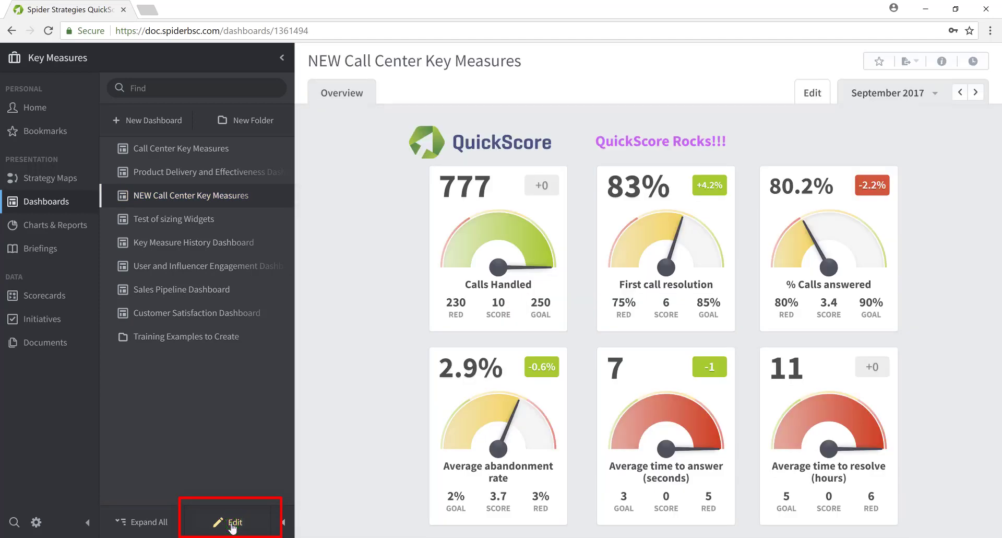
- Collapse the dashboard list and the navigation sidebar to give the dashboard more room, and expand both again
click(282, 521)
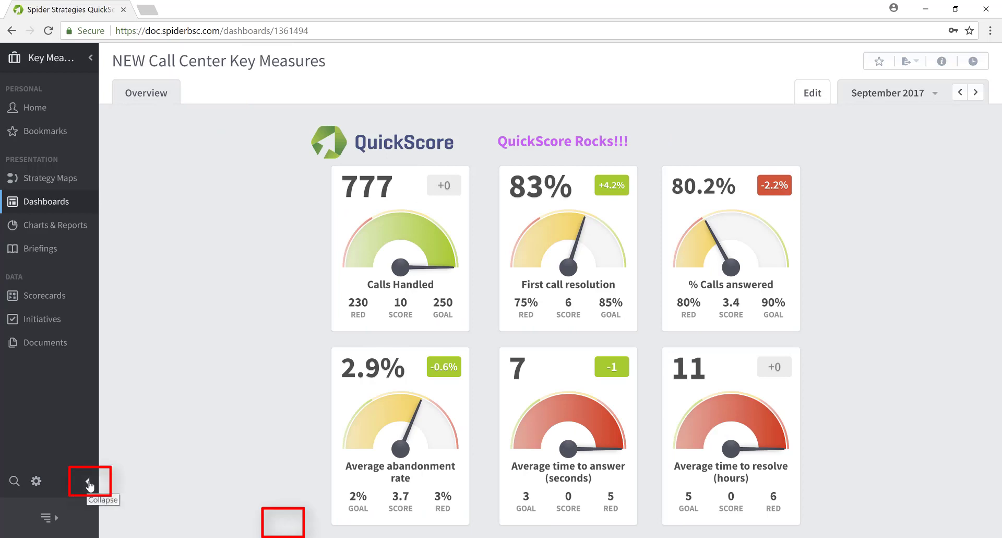
click(89, 484)
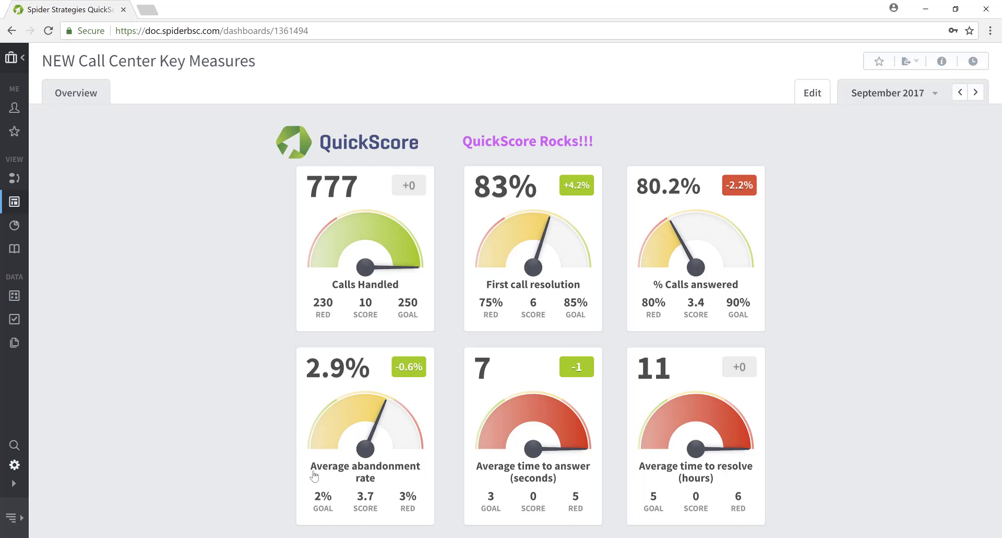
click(14, 488)
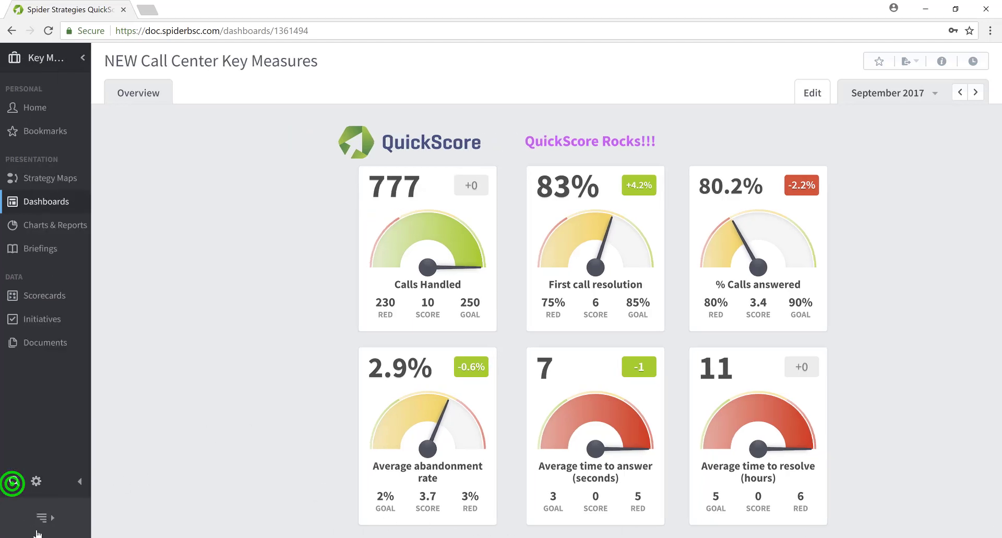
click(54, 518)
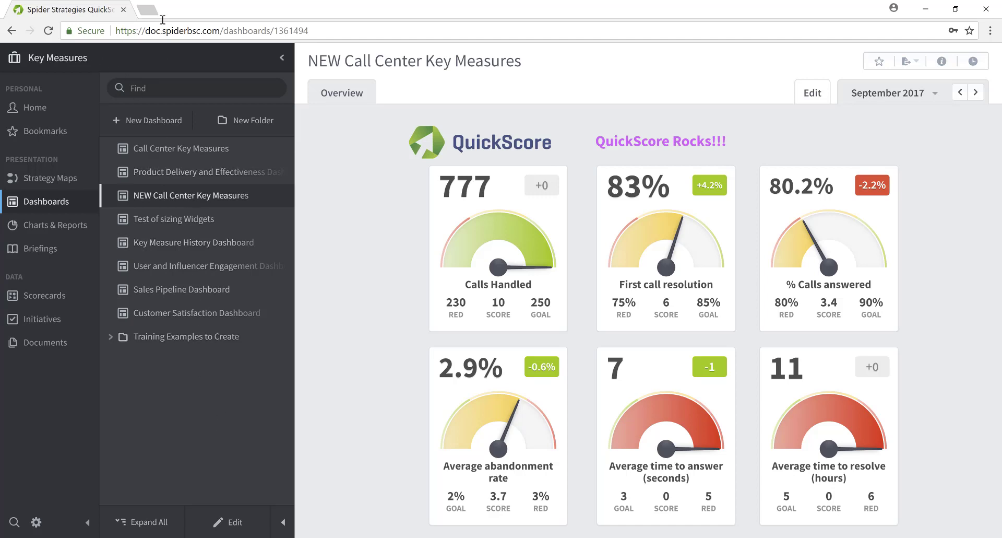
- Create a dashboard named "NEW Product and Delivery Effectiveness Dashboard" and open its editor in fullscreen
click(162, 125)
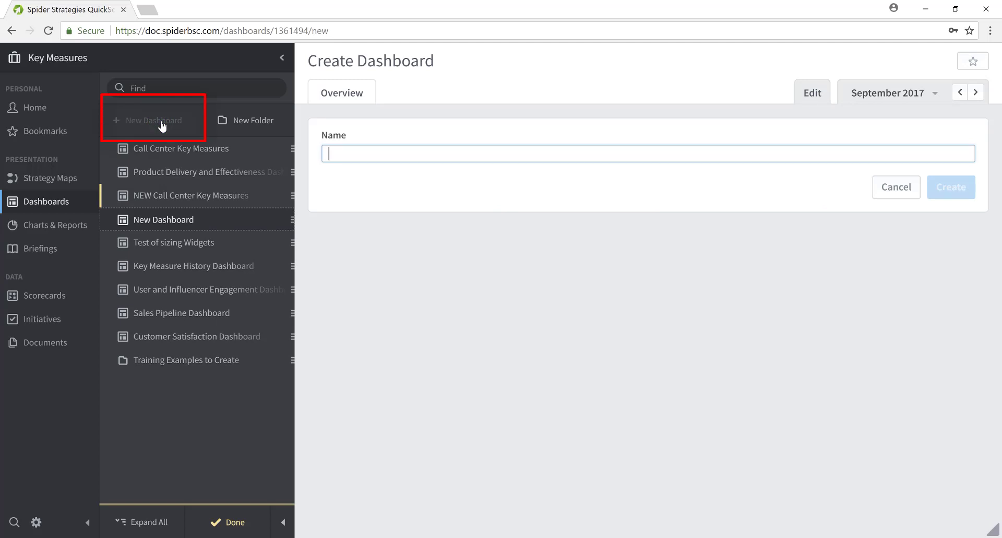
text(NEW Product and Delivery Effectiveness Dashboard)
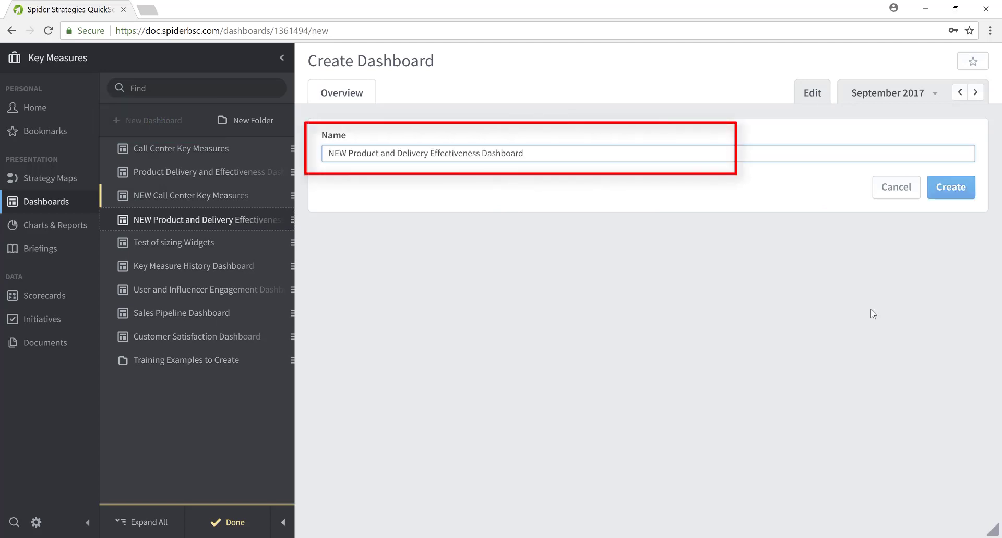
click(954, 191)
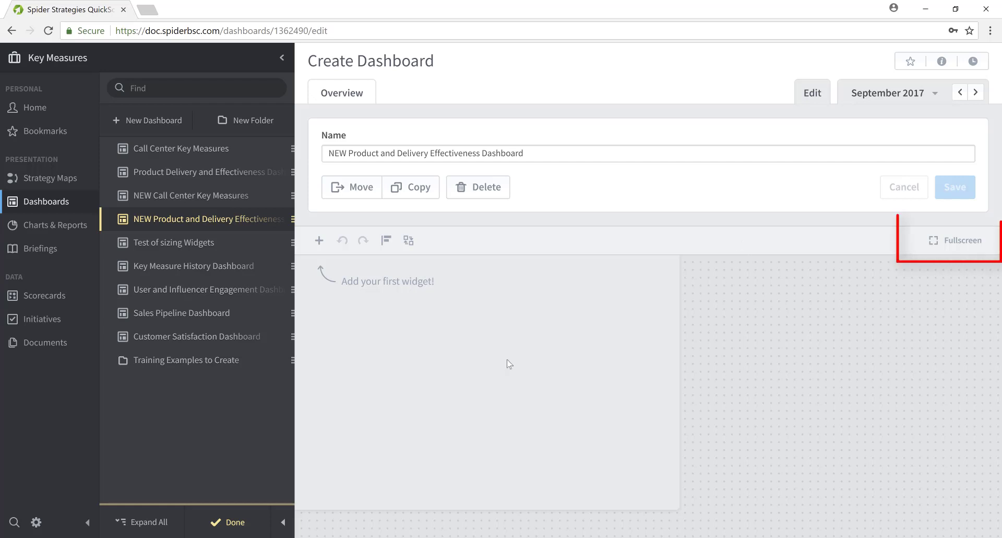
click(967, 245)
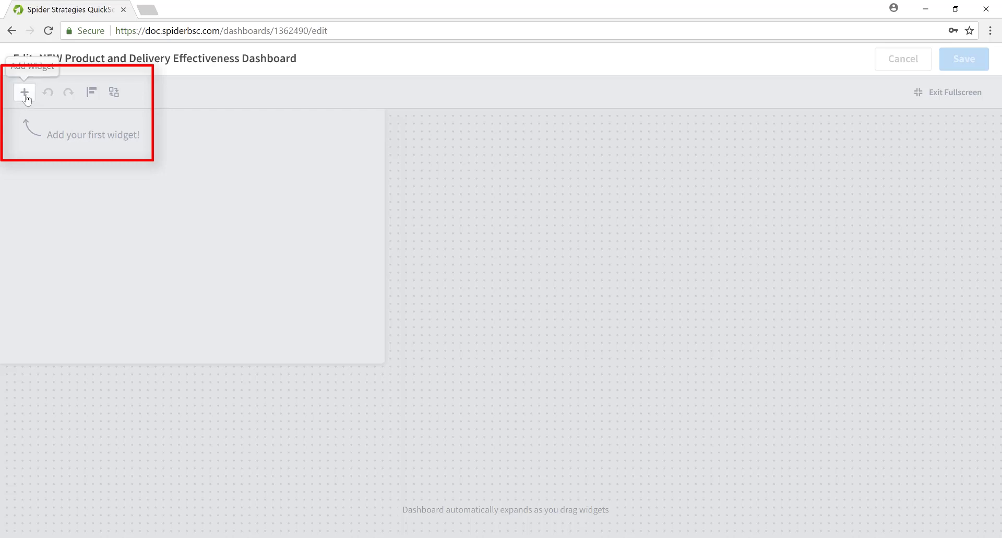
- Add scorecard item bubbles for Frequent-Use Customers, Infrequent-Use Customers and Average Monthly Use from Product Delivery and Effectiveness under Key Measures
click(26, 95)
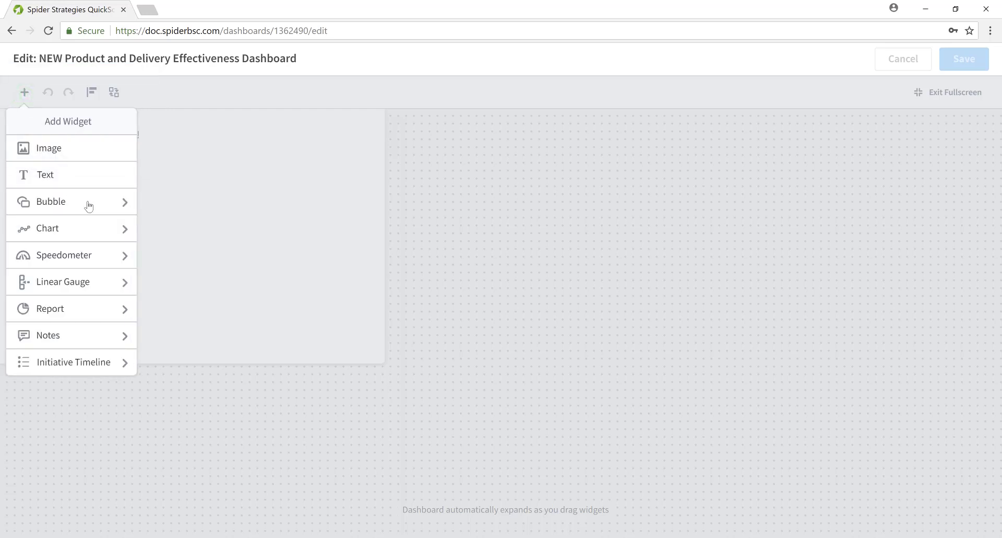
click(88, 205)
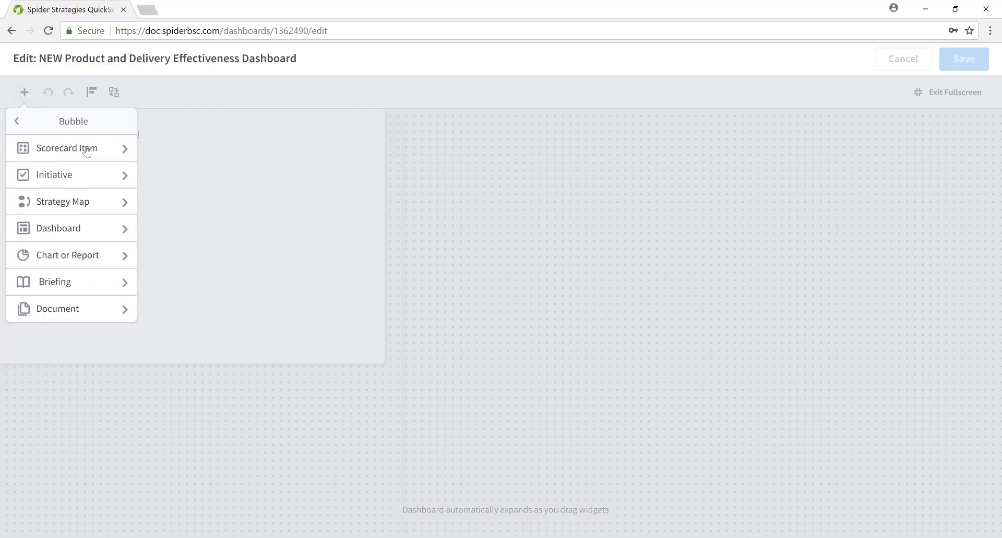
click(87, 151)
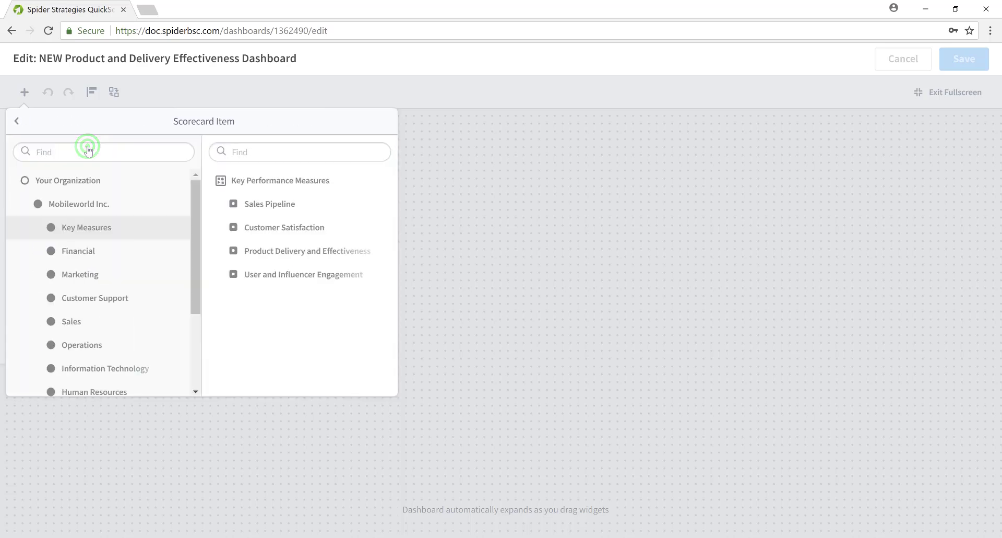
click(269, 253)
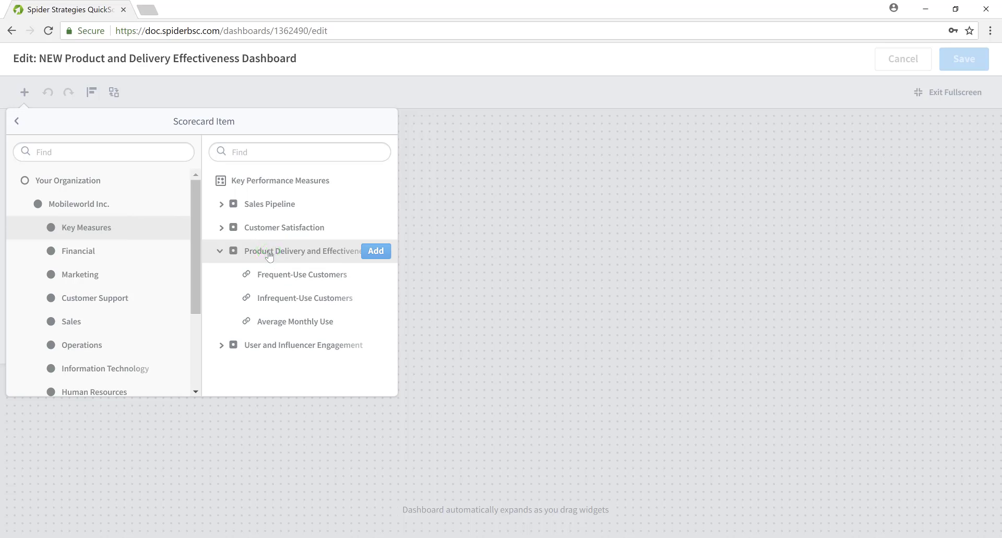
click(290, 273)
click(379, 271)
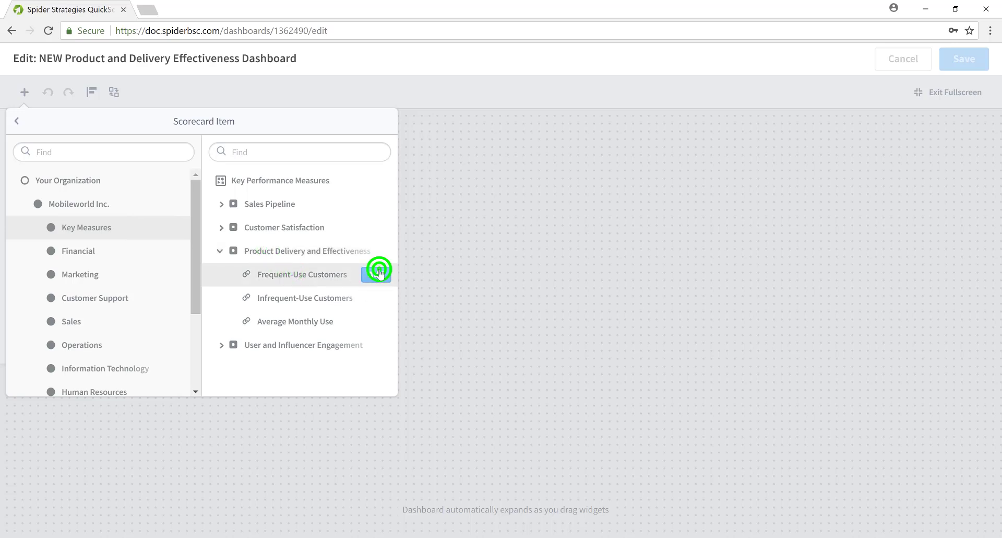
click(310, 298)
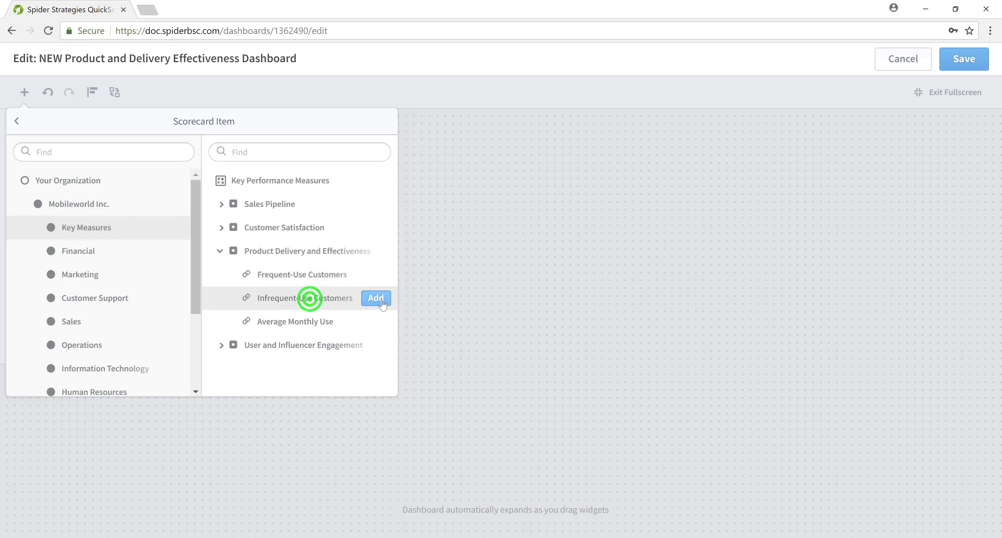
click(380, 300)
click(309, 321)
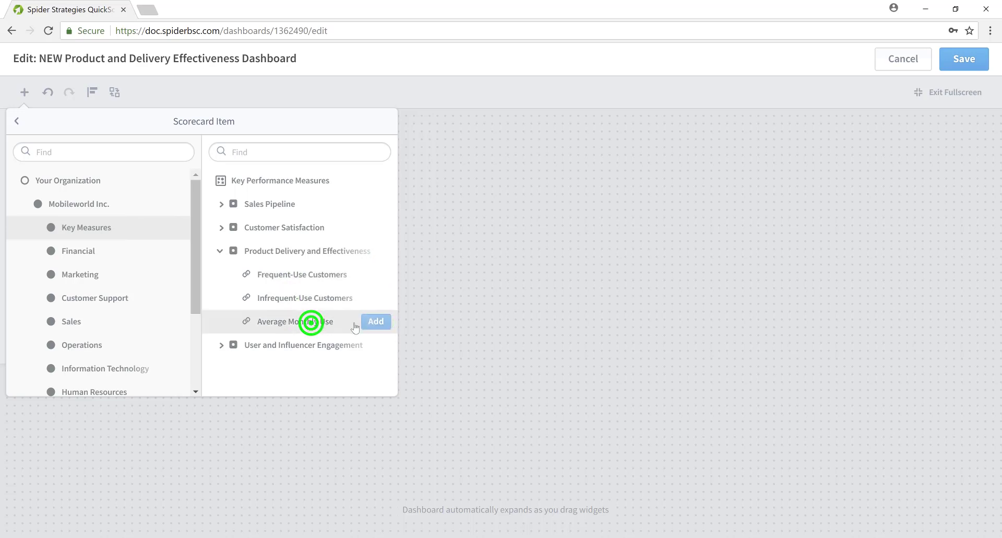
click(375, 321)
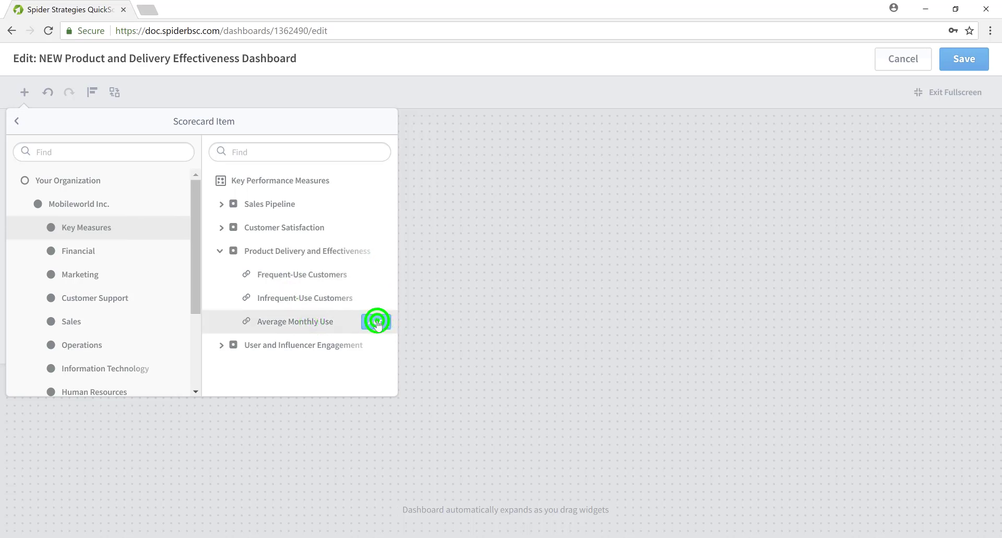
click(494, 293)
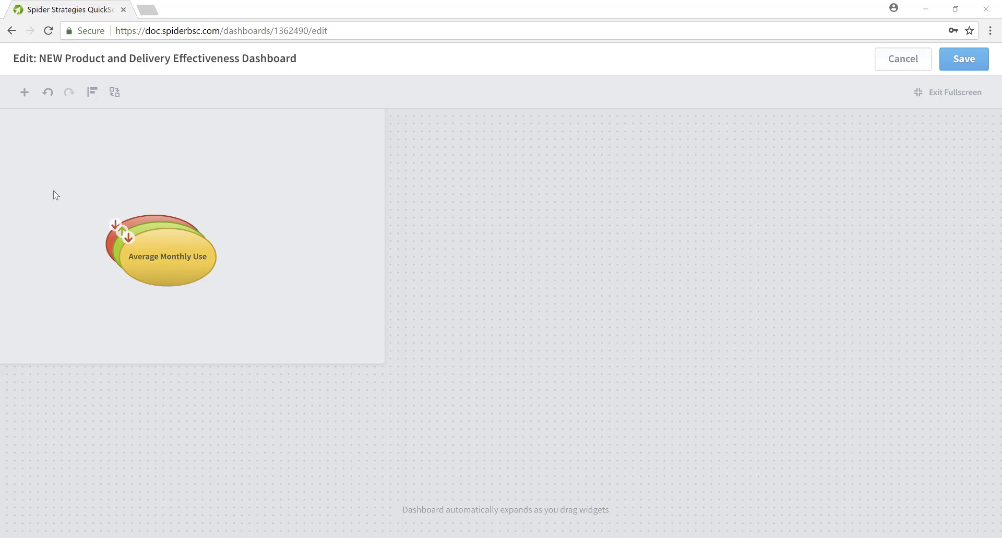
- Spread the stacked bubbles into a rough row: Frequent-Use Customers, Infrequent-Use Customers, then Average Monthly Use
drag(179, 246, 533, 271)
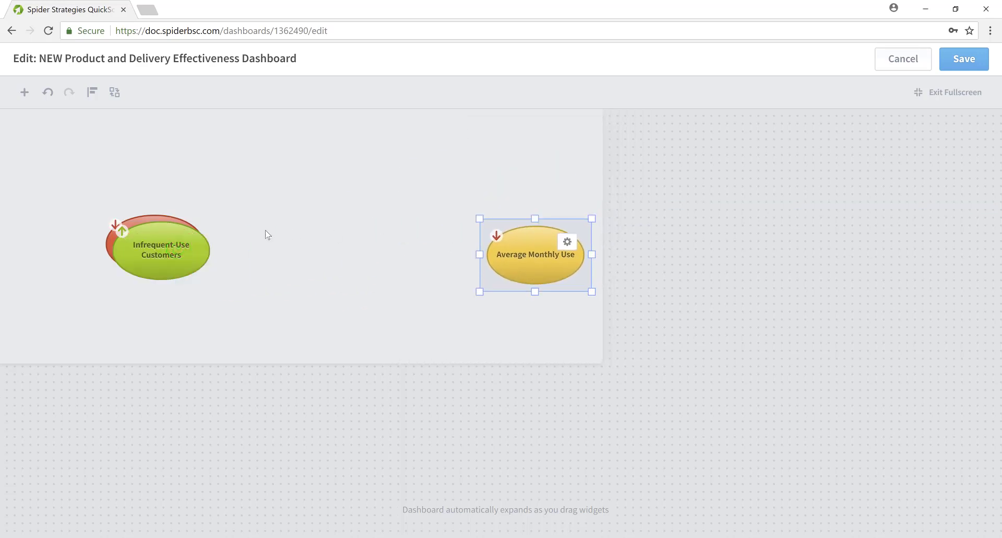
click(163, 242)
mouse_move(163, 242)
mouse_down()
mouse_move(358, 228)
mouse_move(166, 237)
mouse_move(131, 198)
mouse_move(152, 233)
mouse_up()
drag(371, 231, 342, 233)
drag(519, 254, 493, 218)
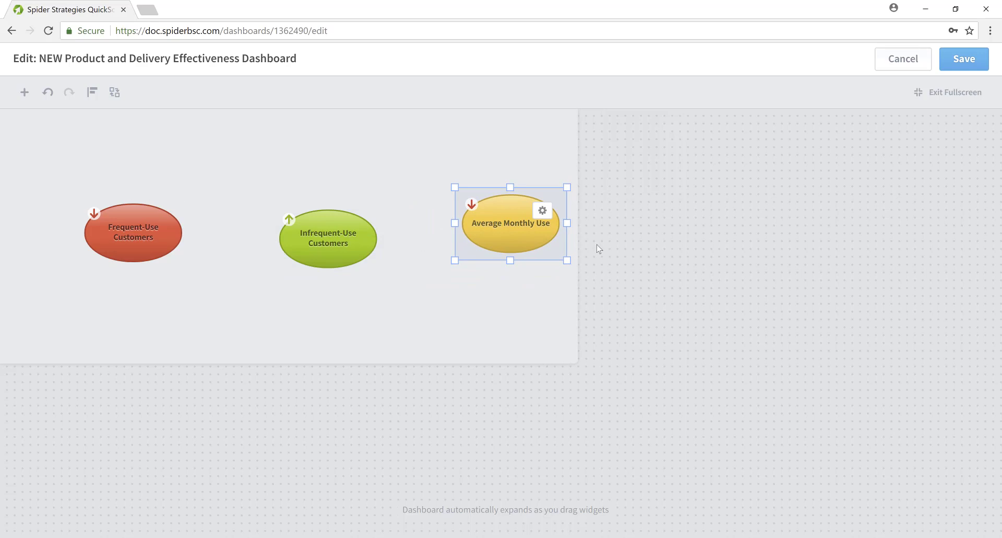
- Change all three bubbles together to the rounded rectangle shape with a Solid background
click(543, 211)
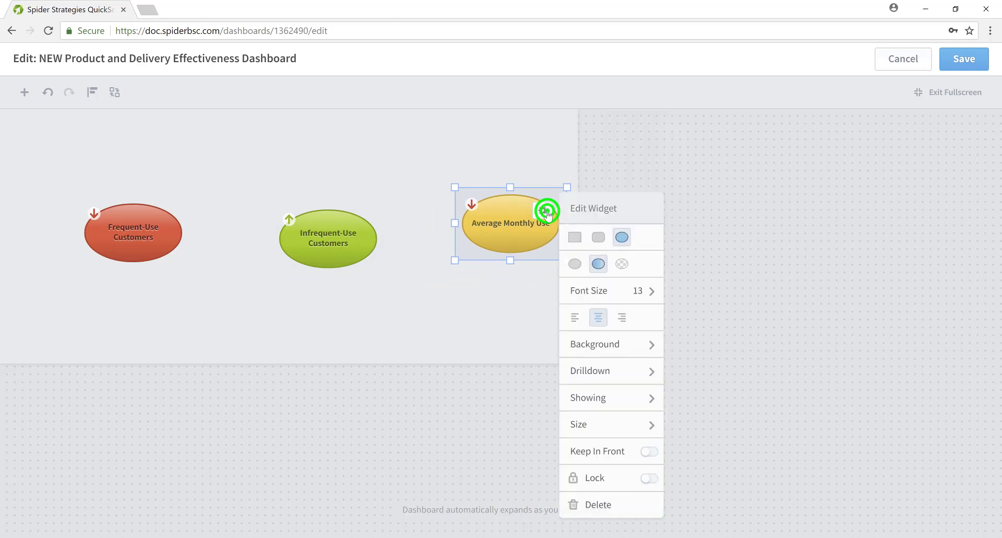
click(543, 211)
drag(62, 189, 562, 265)
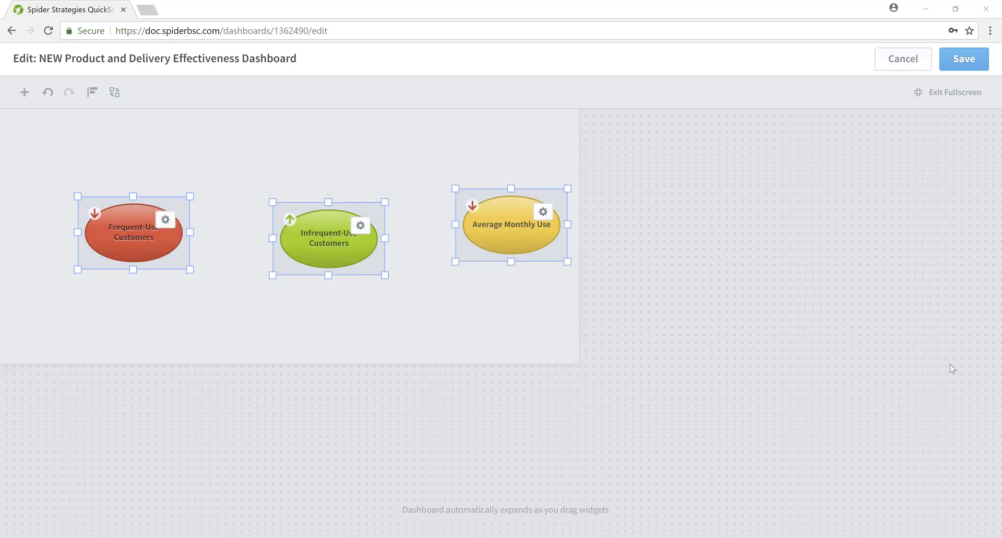
click(544, 213)
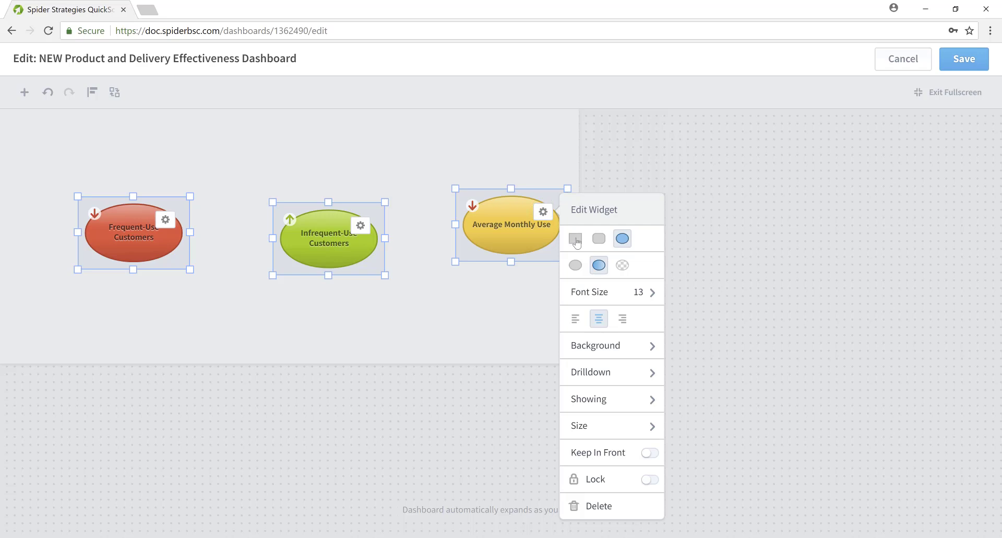
click(598, 239)
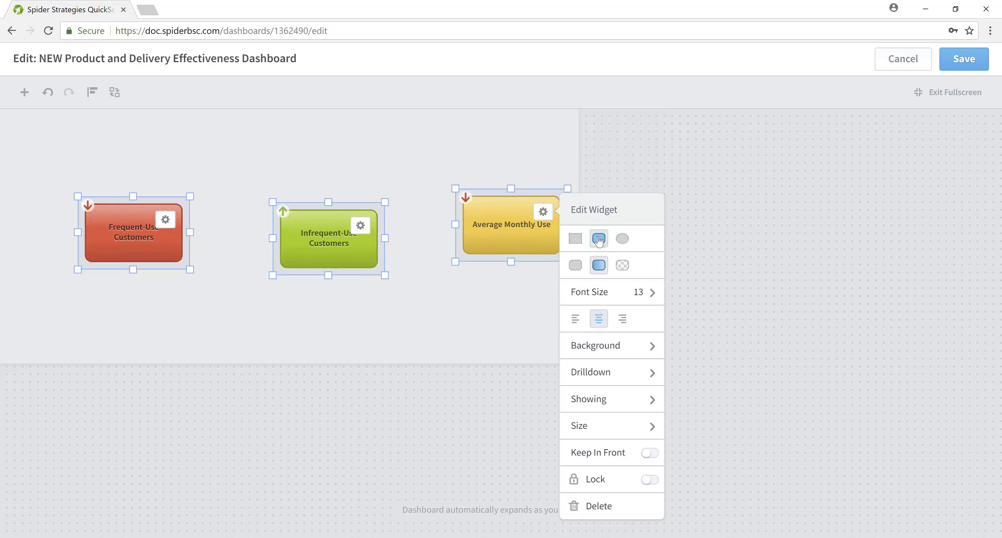
click(652, 346)
click(592, 241)
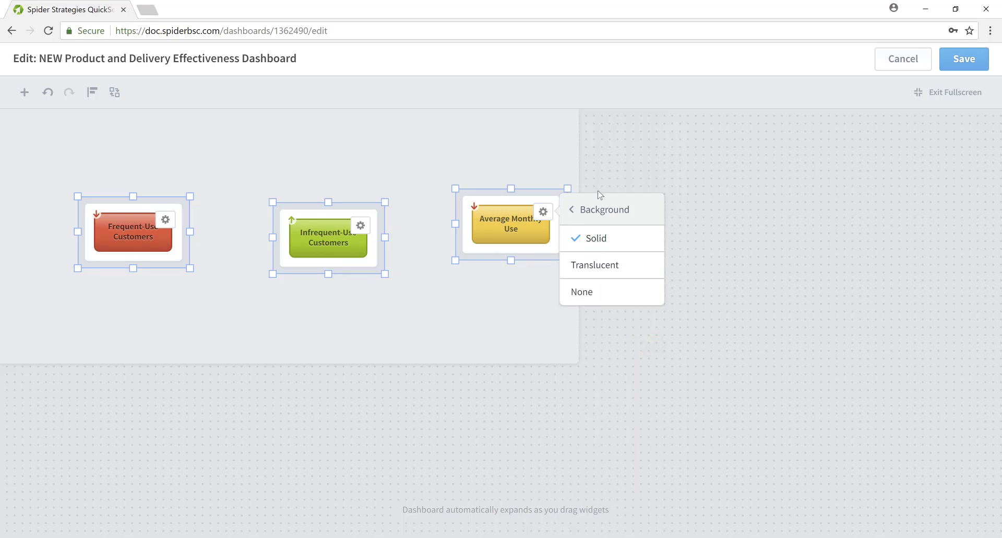
click(598, 208)
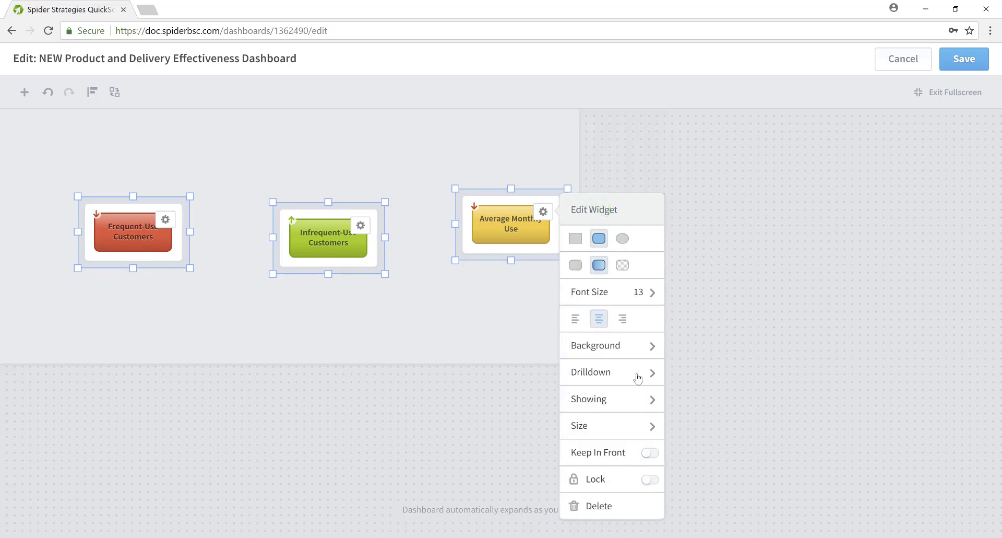
- Show the Description, Actual Value and Score on all three selected bubbles
click(640, 403)
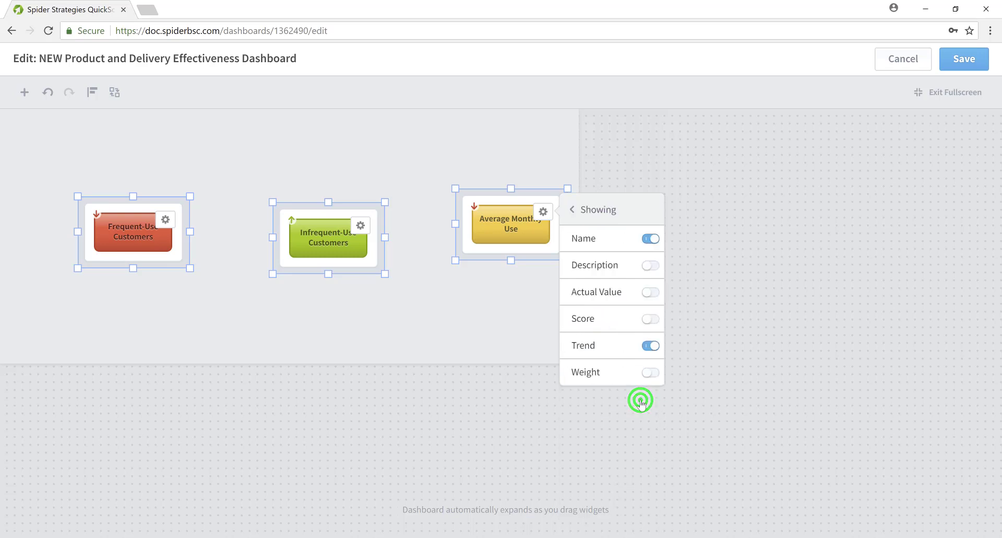
click(648, 265)
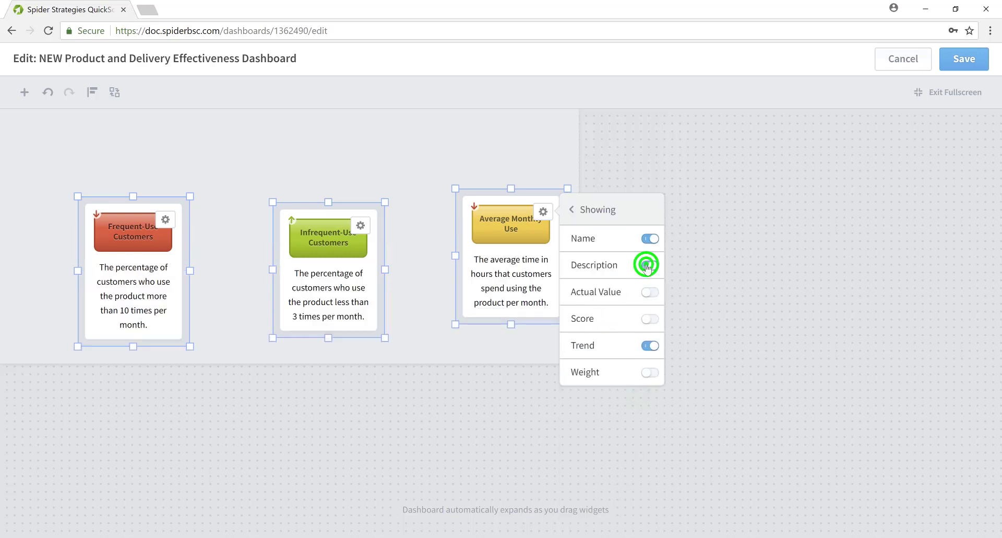
click(647, 291)
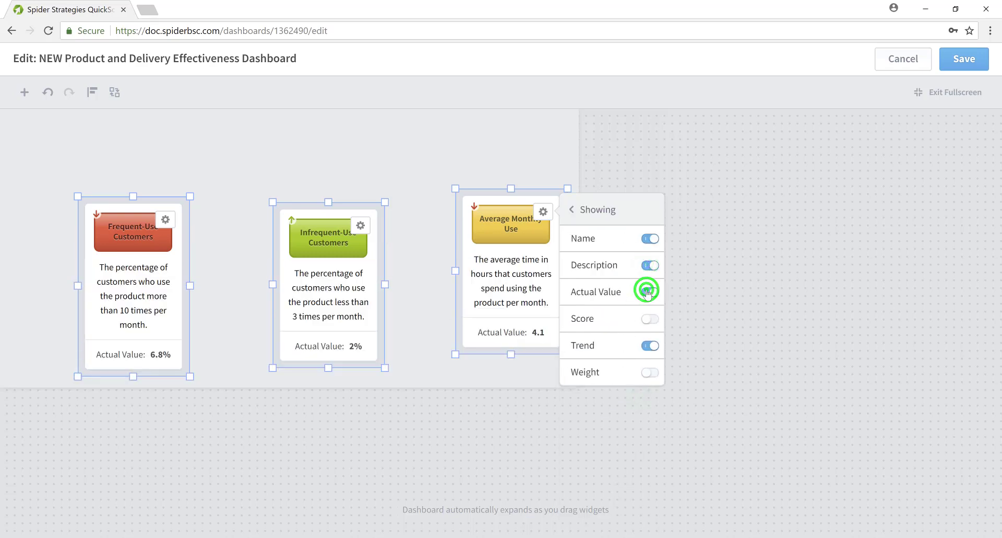
click(650, 320)
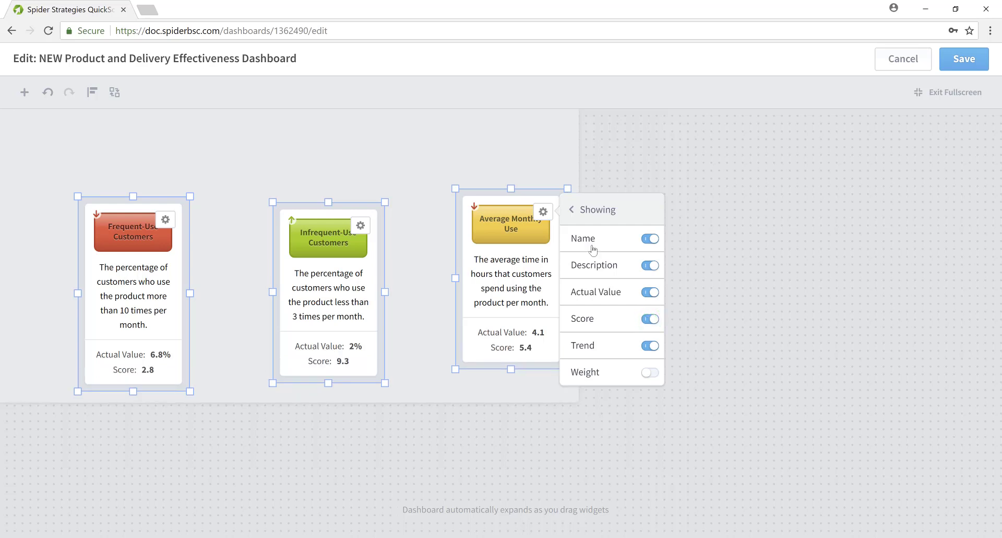
click(573, 211)
- Set the size of all three selected bubbles to width 200 and height 120, and clear the selection
click(652, 425)
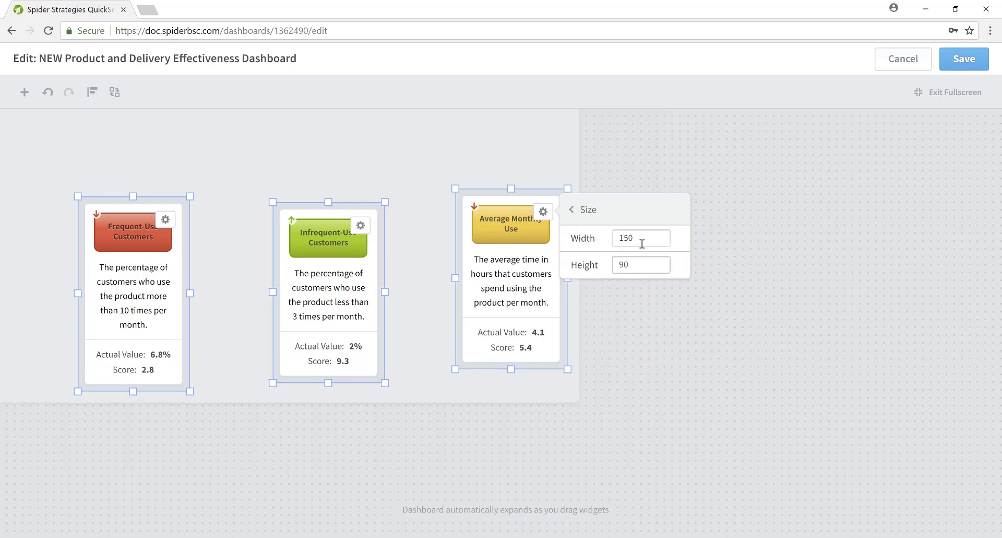
click(641, 238)
drag(642, 238, 619, 238)
text(200)
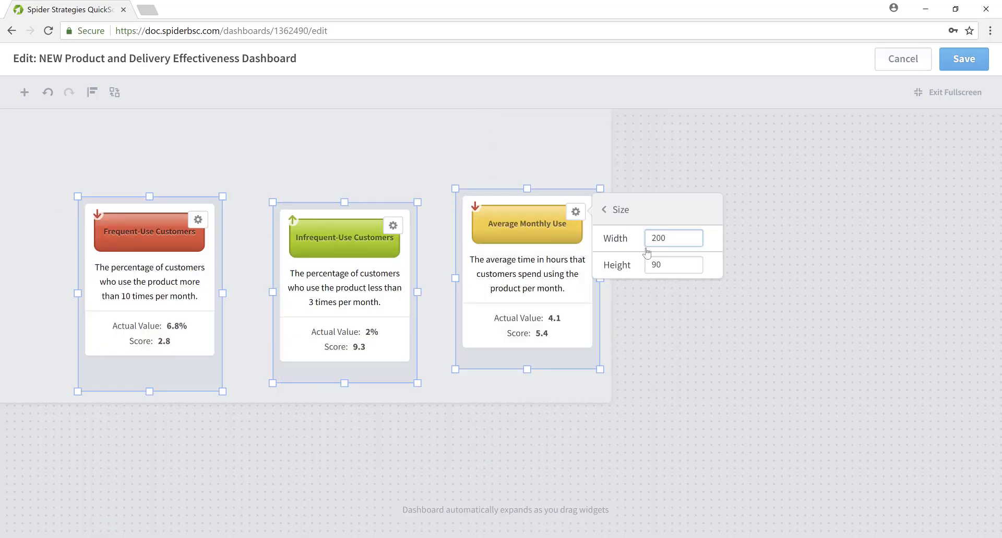
click(674, 261)
drag(674, 261, 653, 262)
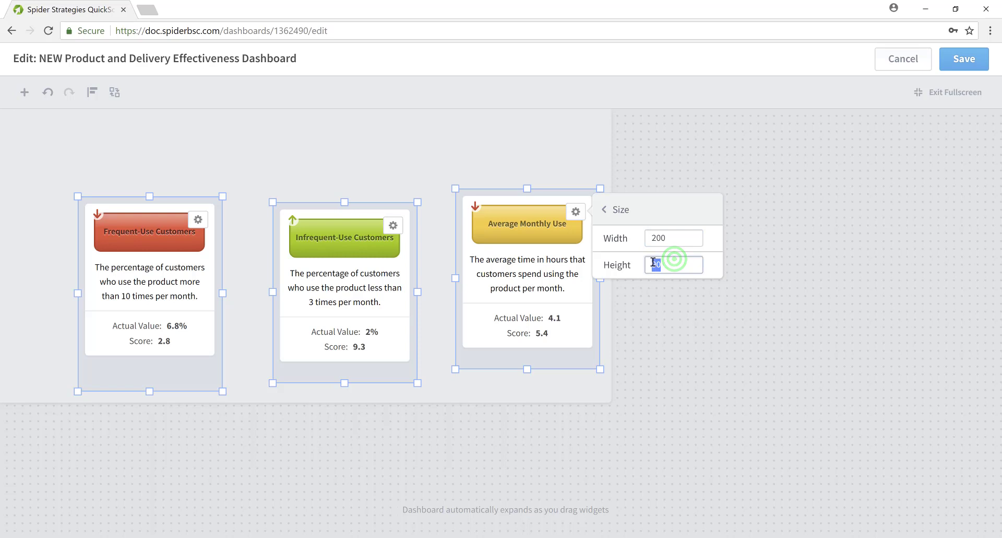
text(120)
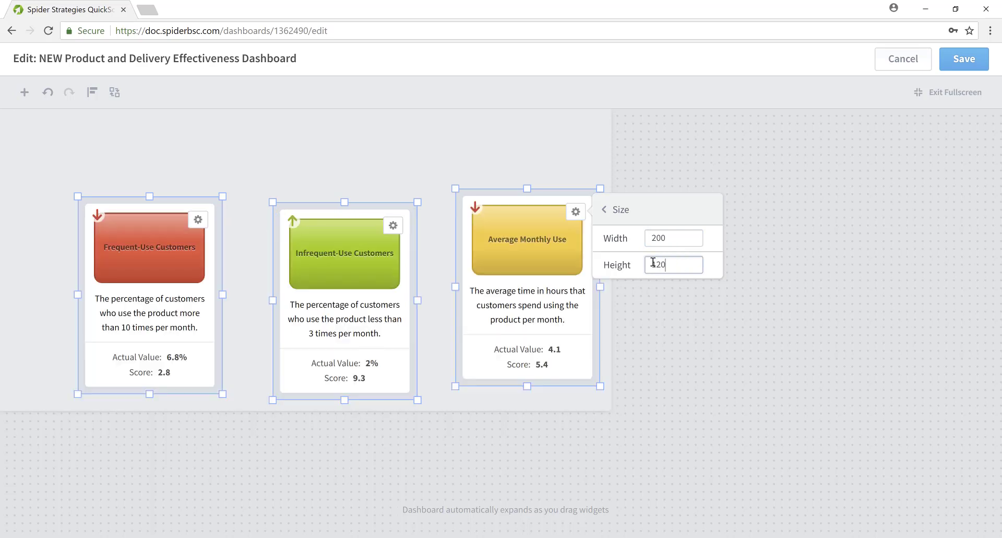
click(557, 168)
- Move the three bubble widgets into a closer row along the dashboard's upper edge, starting with Frequent-Use Customers in the corner
drag(174, 267, 114, 186)
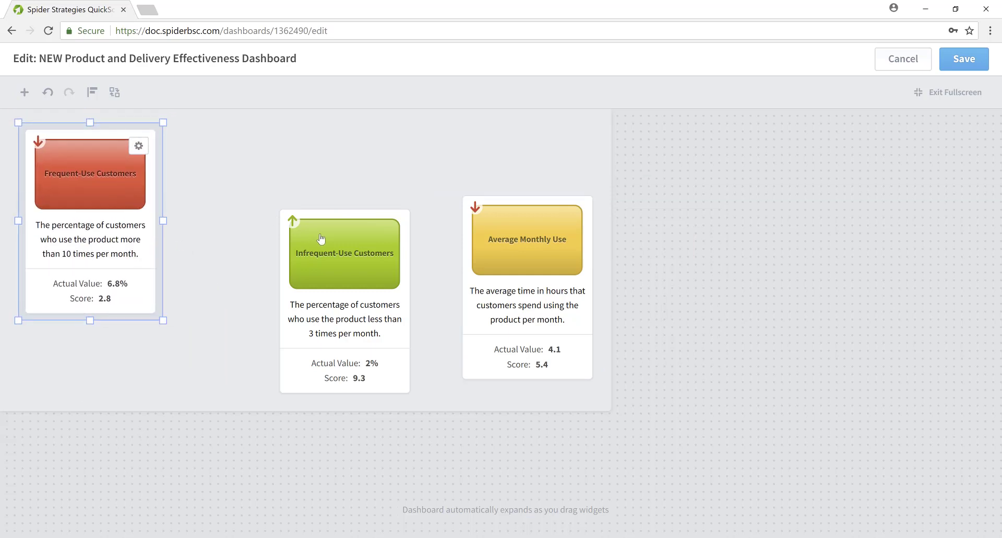
drag(320, 234, 233, 164)
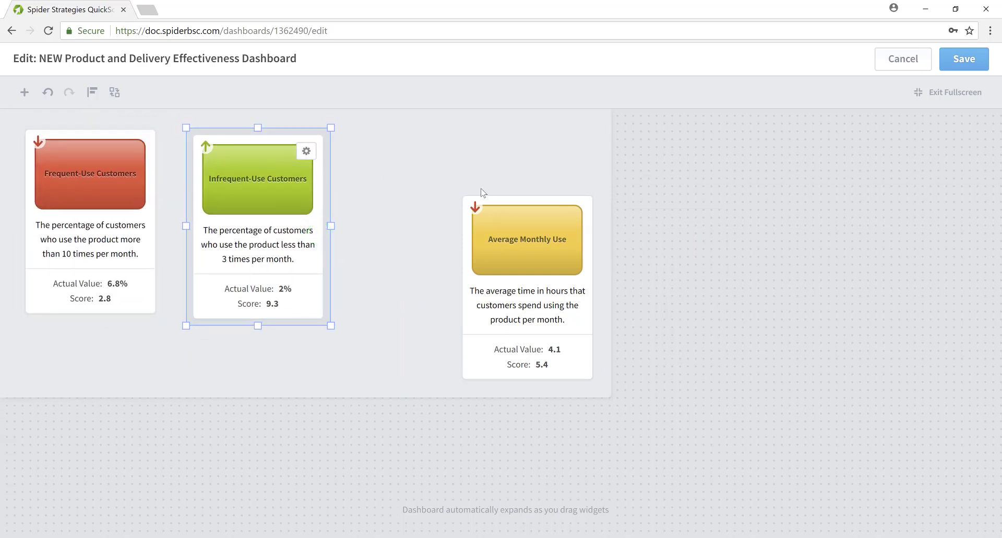
drag(508, 212, 393, 155)
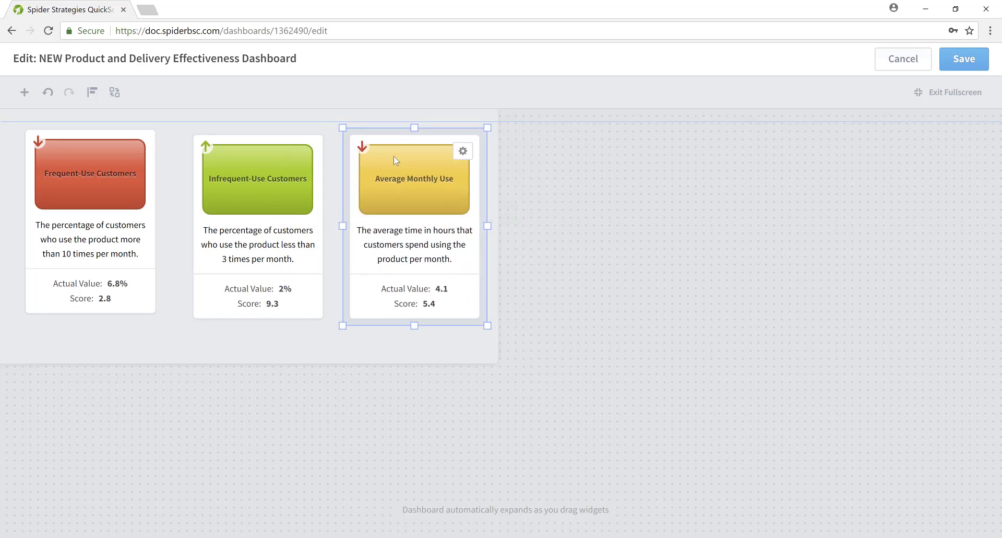
click(525, 364)
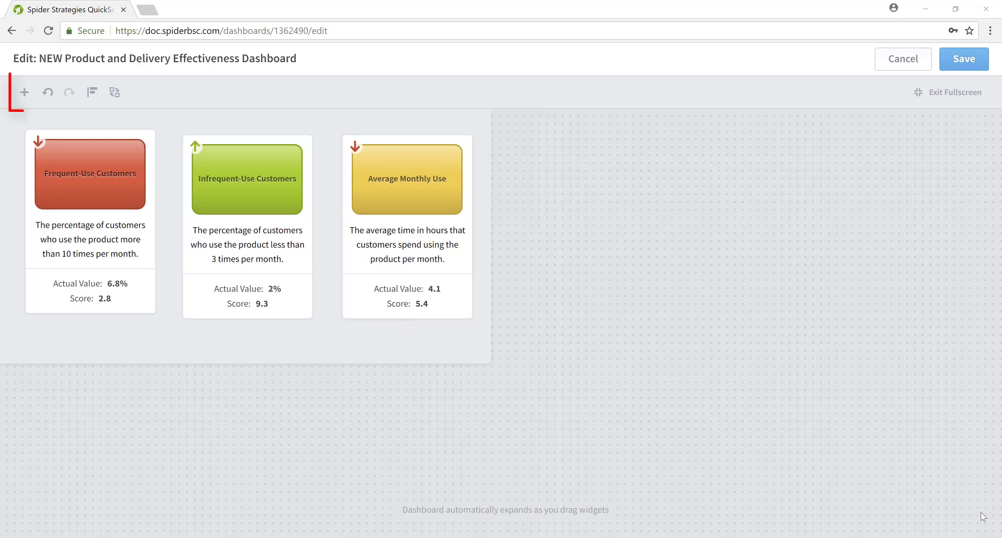
- Add a chart widget for the Frequent-Use Customers scorecard item under Product Delivery and Effectiveness in Key Measures
click(24, 94)
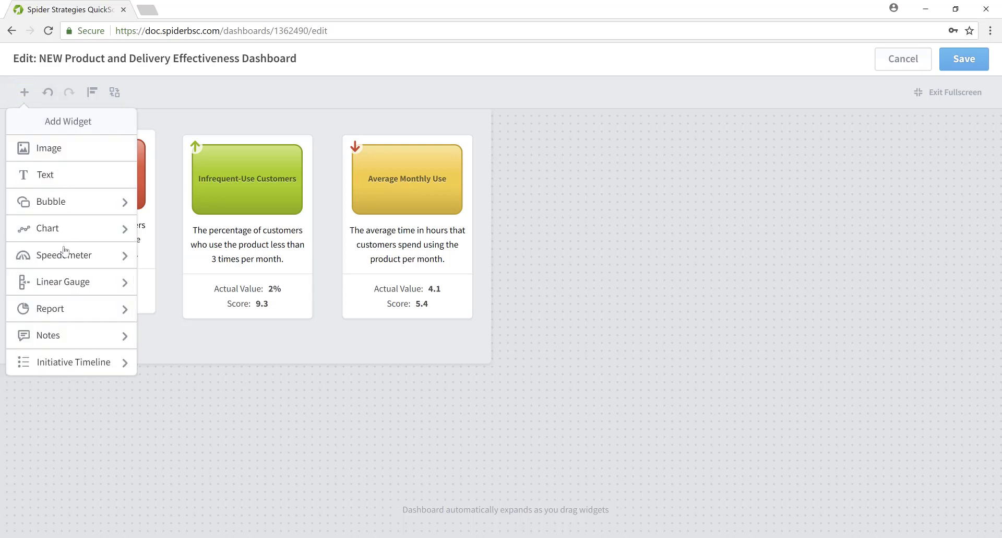
click(65, 228)
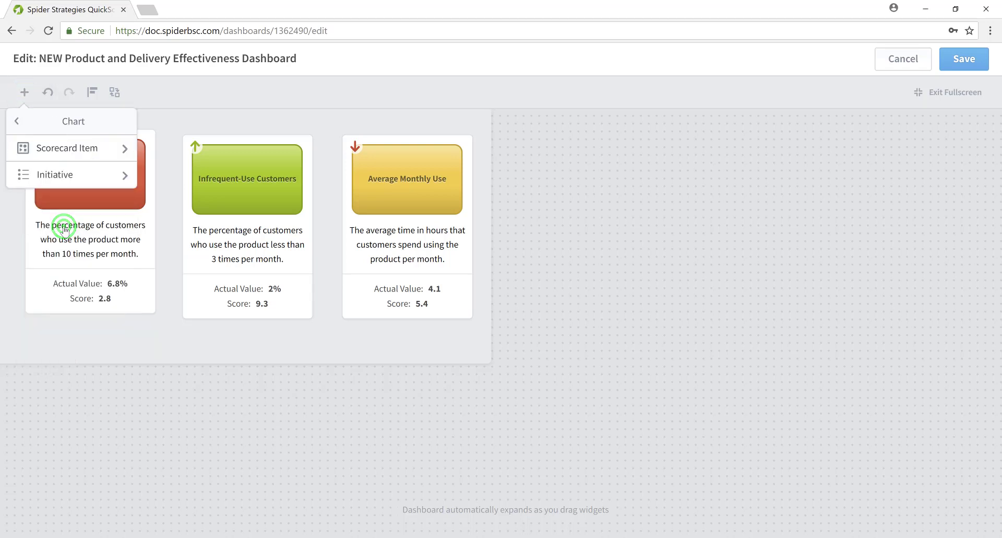
click(84, 151)
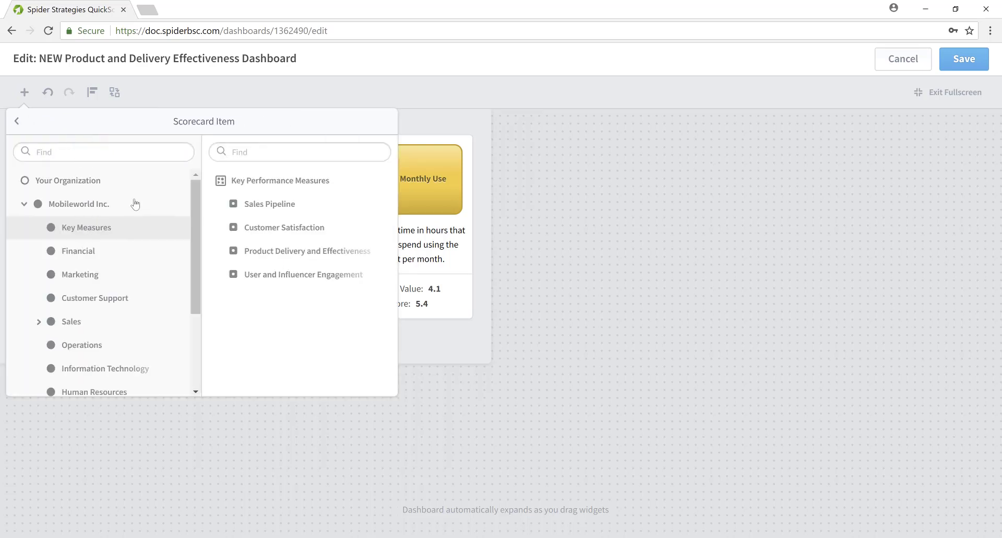
click(263, 252)
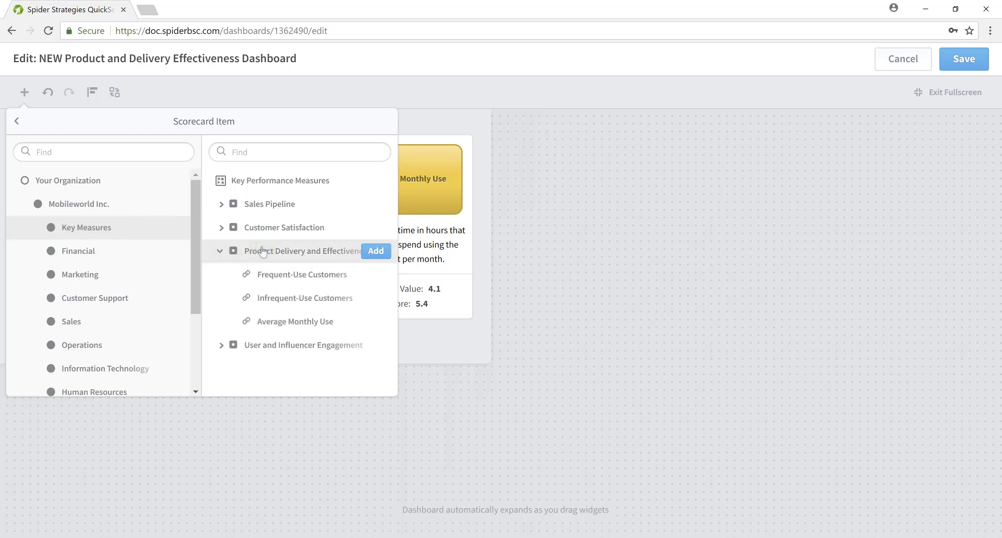
click(291, 275)
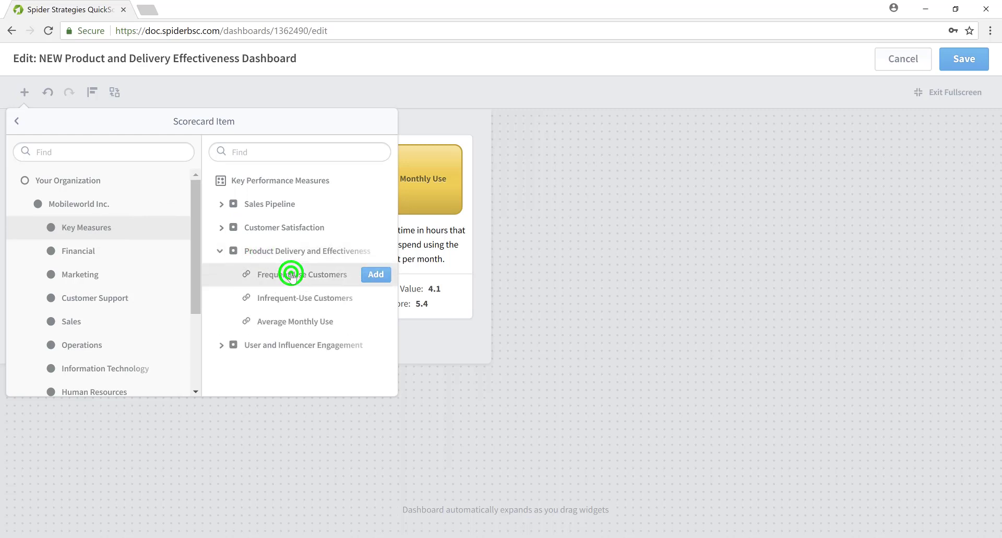
click(380, 277)
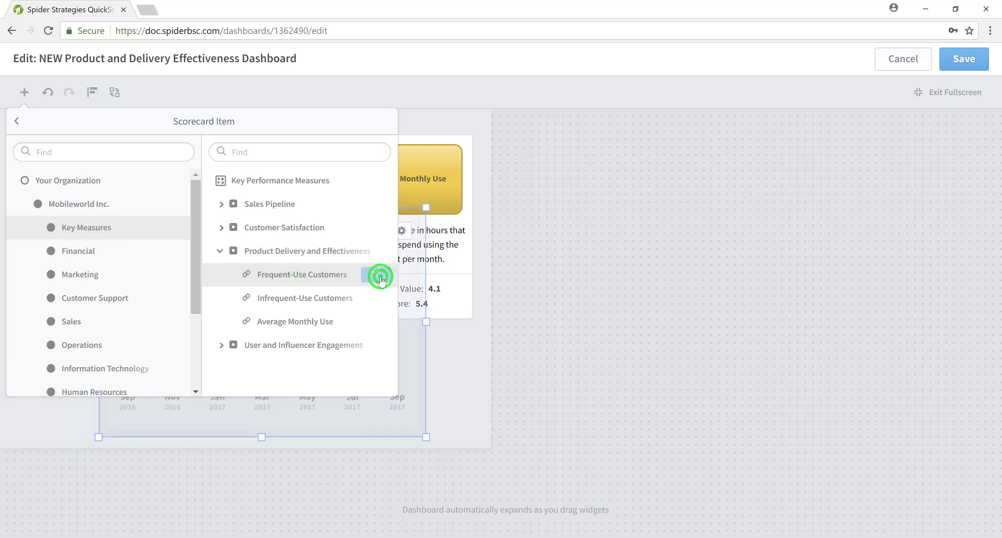
- Move the Frequent-Use Customers chart below the row of three bubbles so that it no longer overlaps them
click(528, 377)
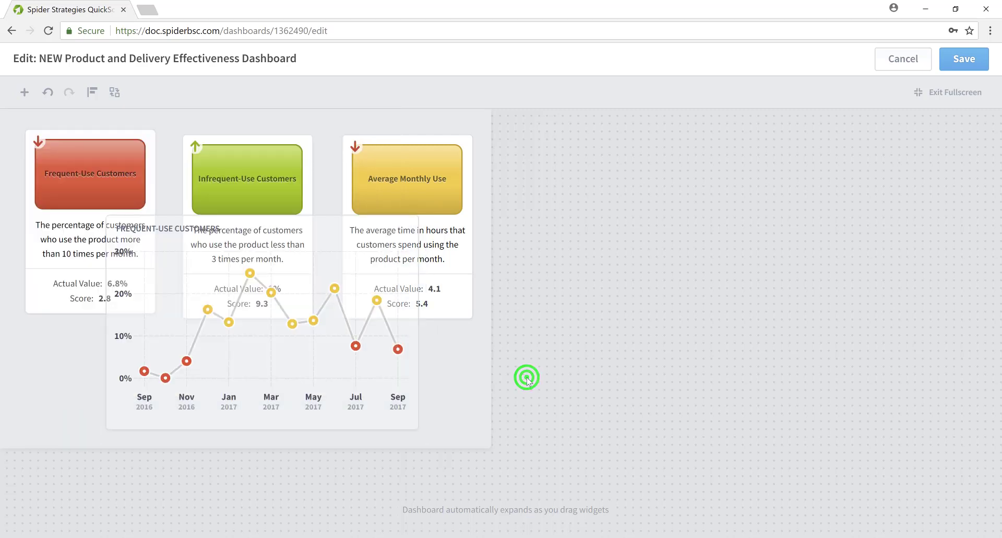
click(350, 363)
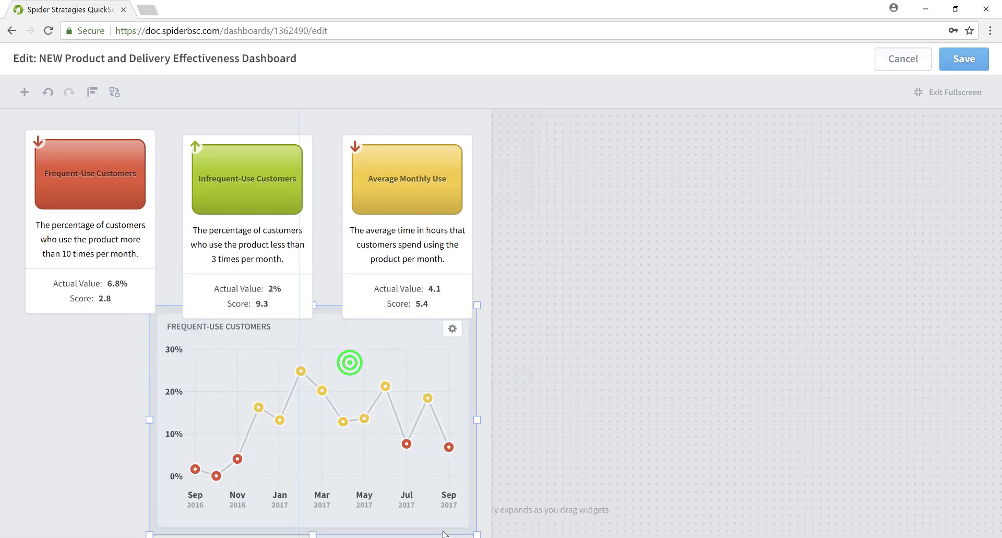
drag(442, 531, 363, 387)
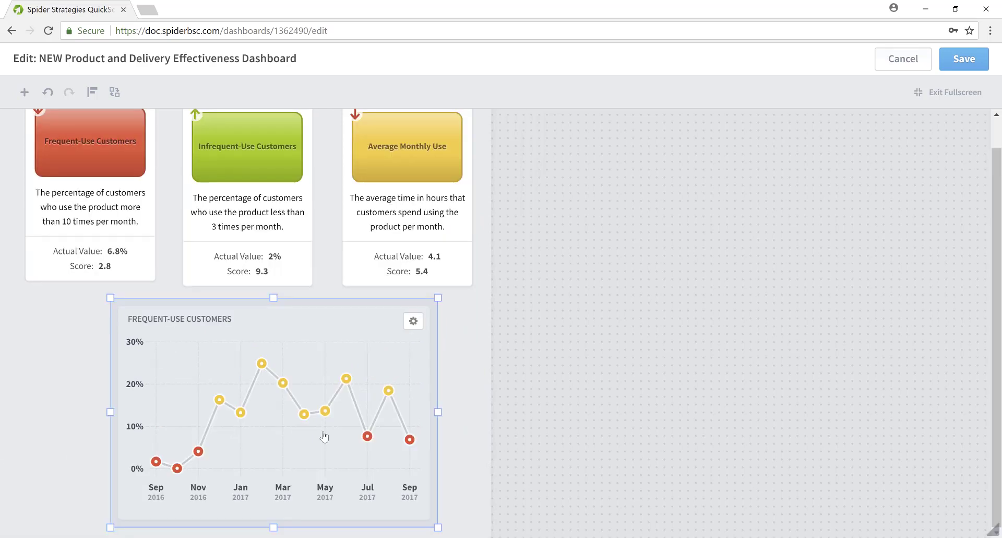
- Add the Actual Value of Infrequent-Use Customers as a second series in the chart, keeping the Line graph type
click(413, 323)
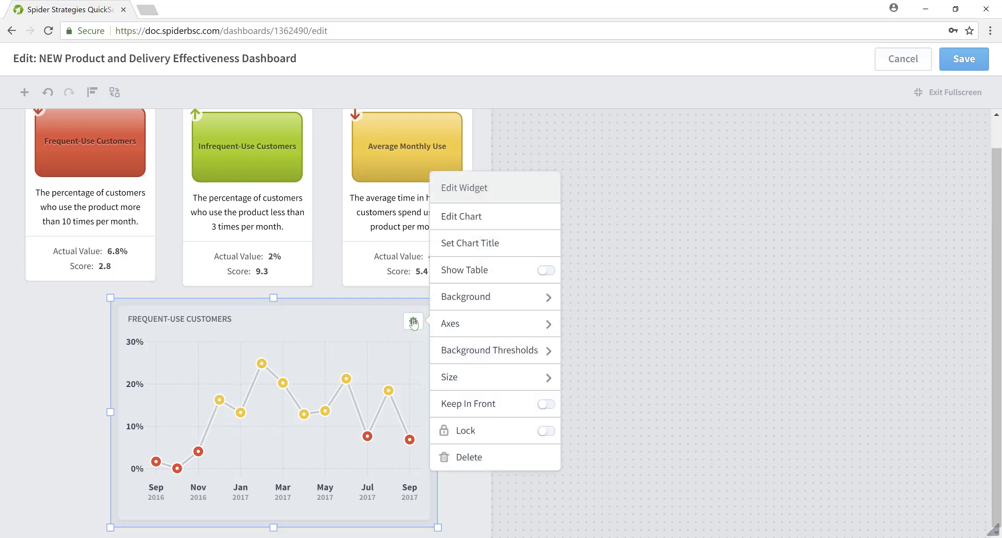
click(469, 216)
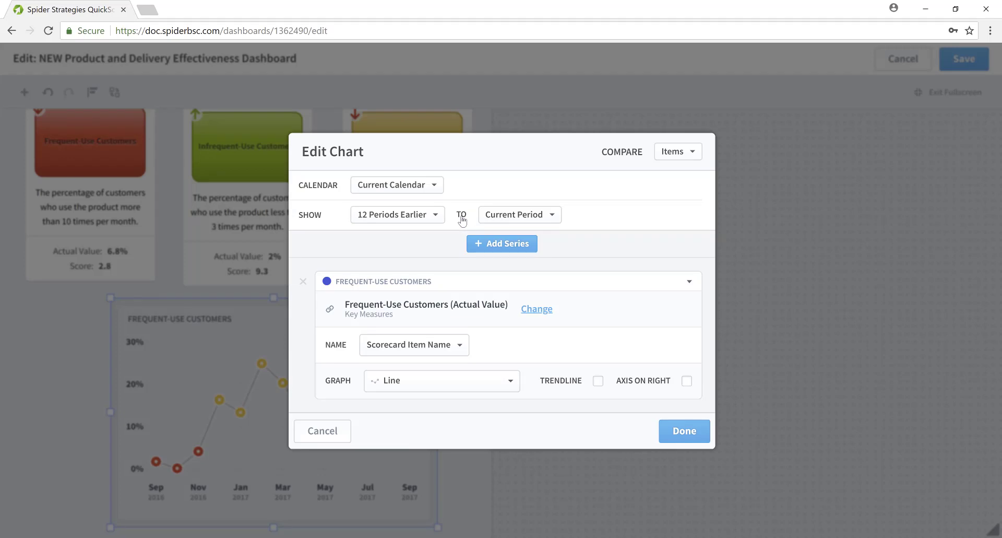
click(498, 245)
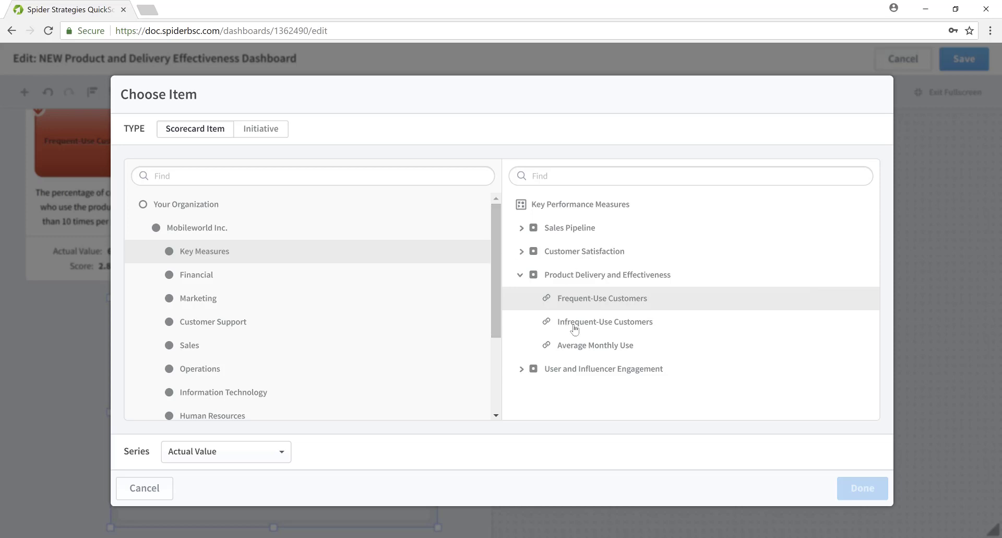
click(583, 326)
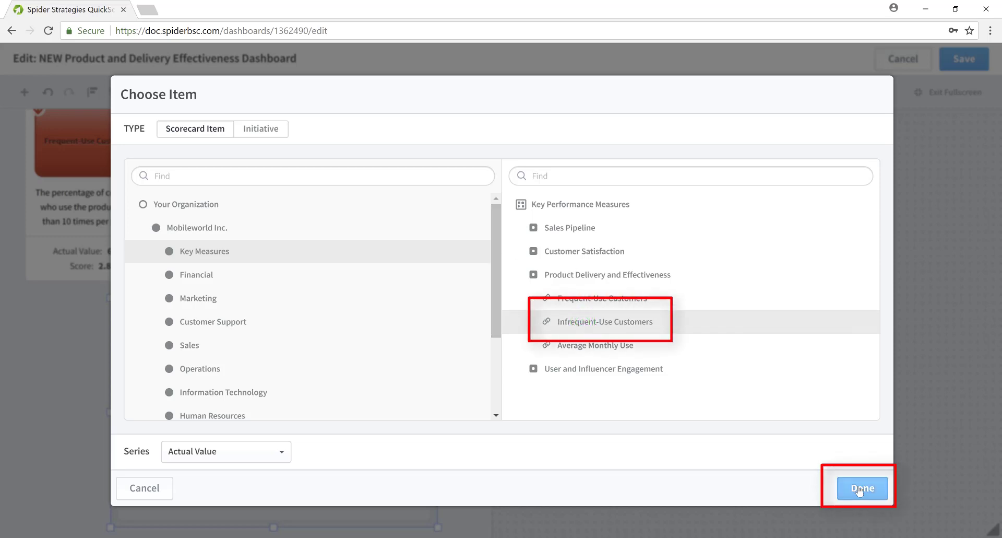
click(860, 488)
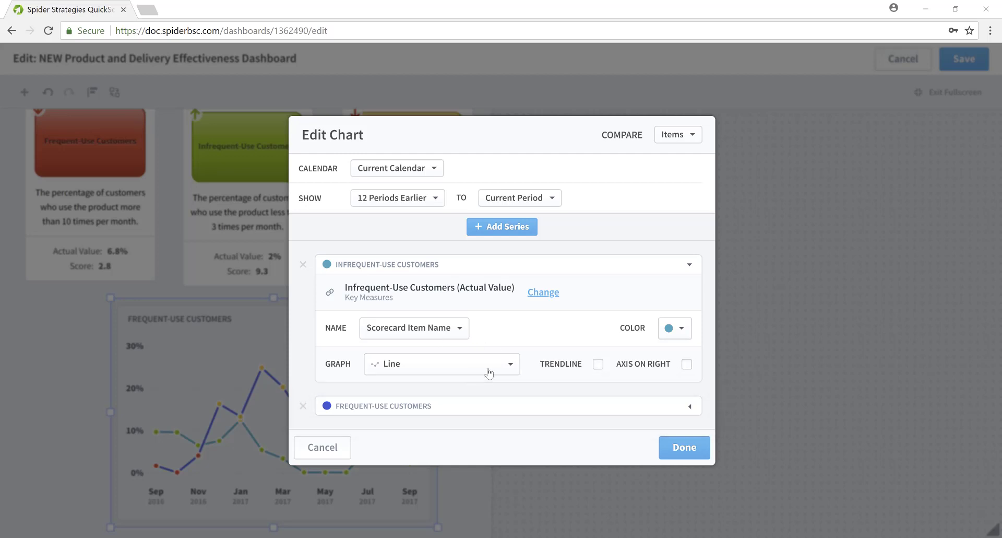
click(511, 365)
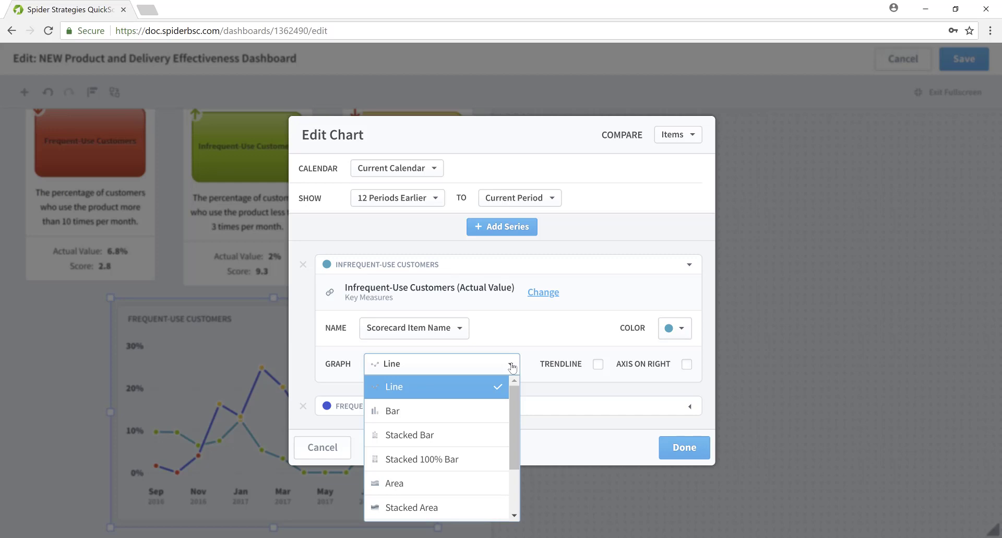
click(511, 365)
click(677, 447)
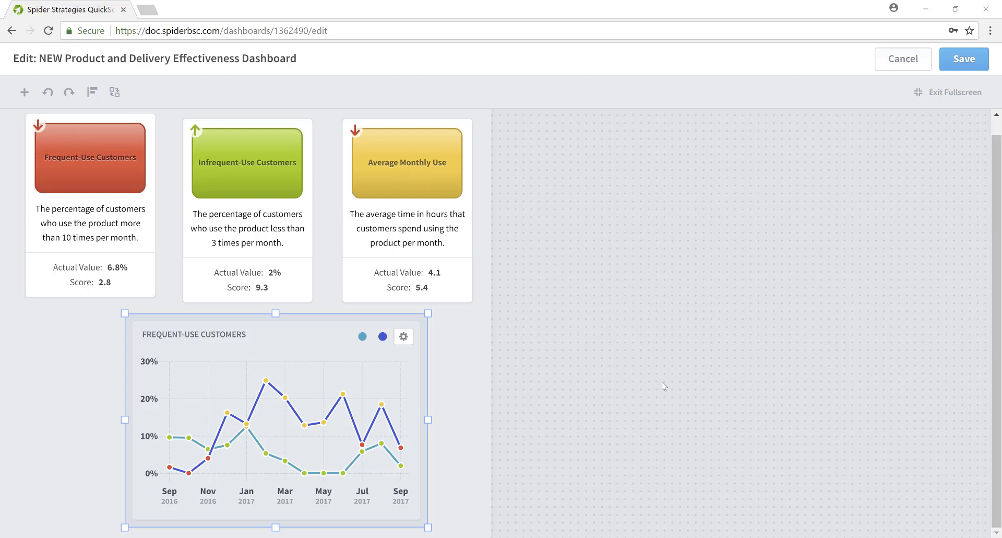
- Reposition and widen the chart from the first bubble's outer edge to just beyond the last bubble, and show its data table
mouse_move(349, 329)
mouse_down()
mouse_move(395, 505)
mouse_move(462, 532)
mouse_move(521, 398)
mouse_move(485, 281)
mouse_move(461, 268)
mouse_move(463, 309)
mouse_move(461, 253)
mouse_up()
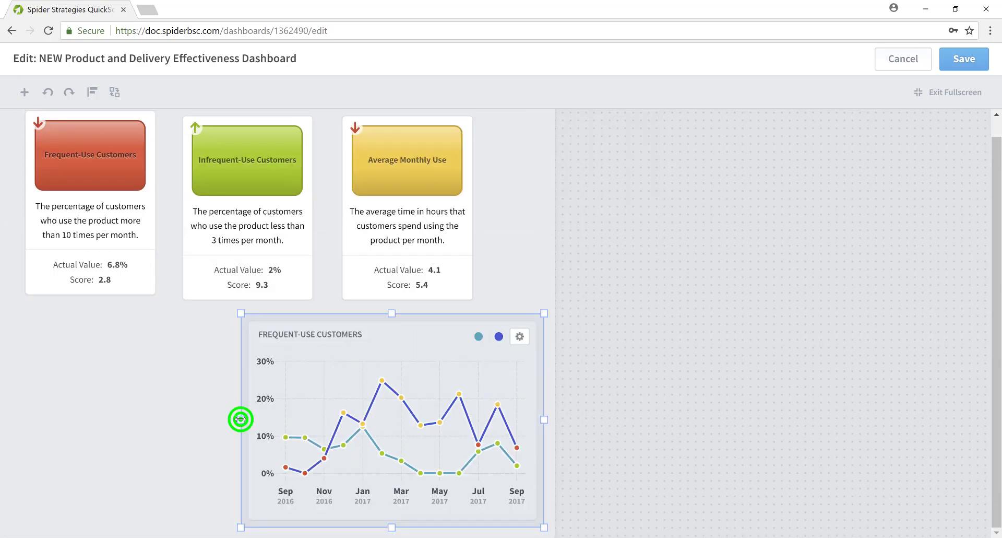
drag(240, 418, 21, 407)
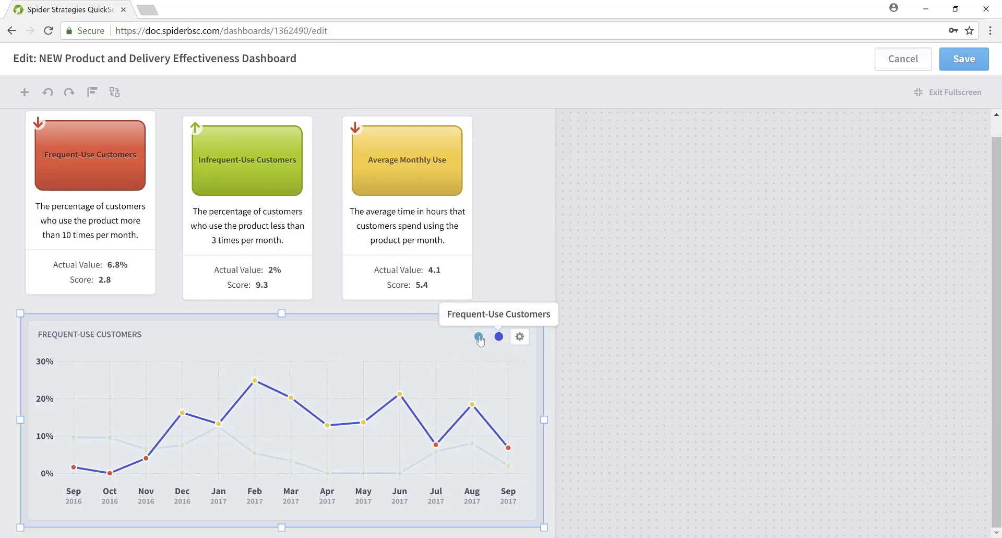
click(519, 337)
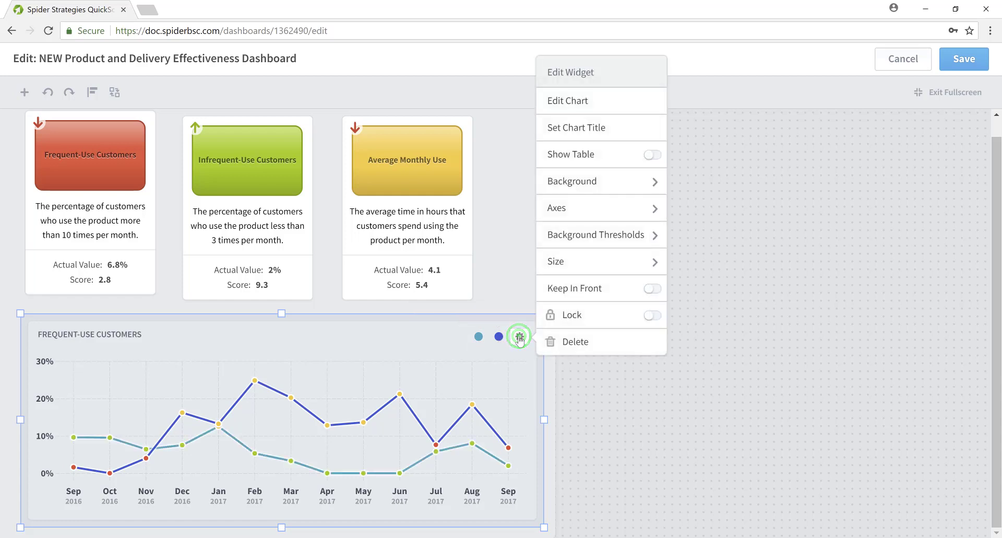
click(650, 155)
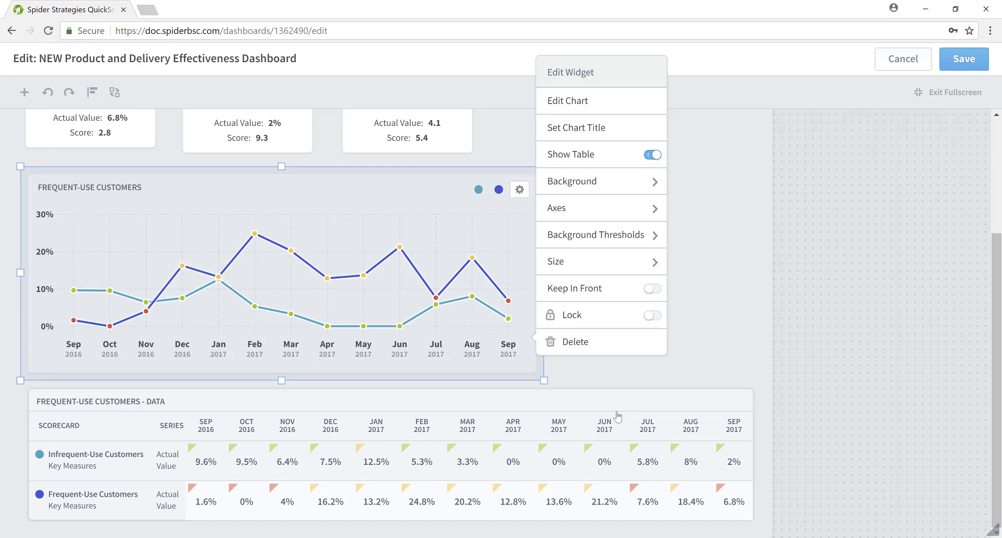
- Hide the Organization, Series Name and Series Data in the chart's data table, and narrow the table to fit the item names
click(654, 407)
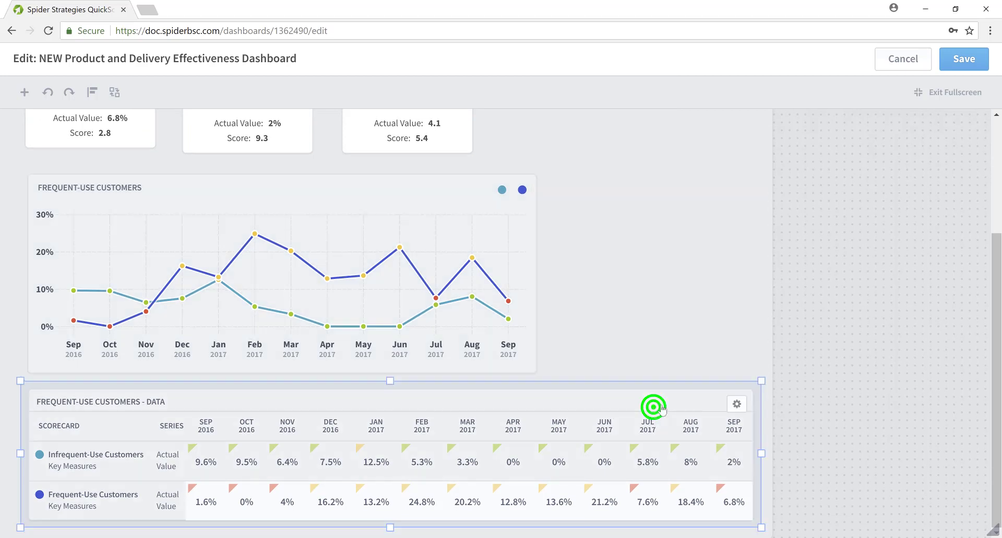
click(737, 404)
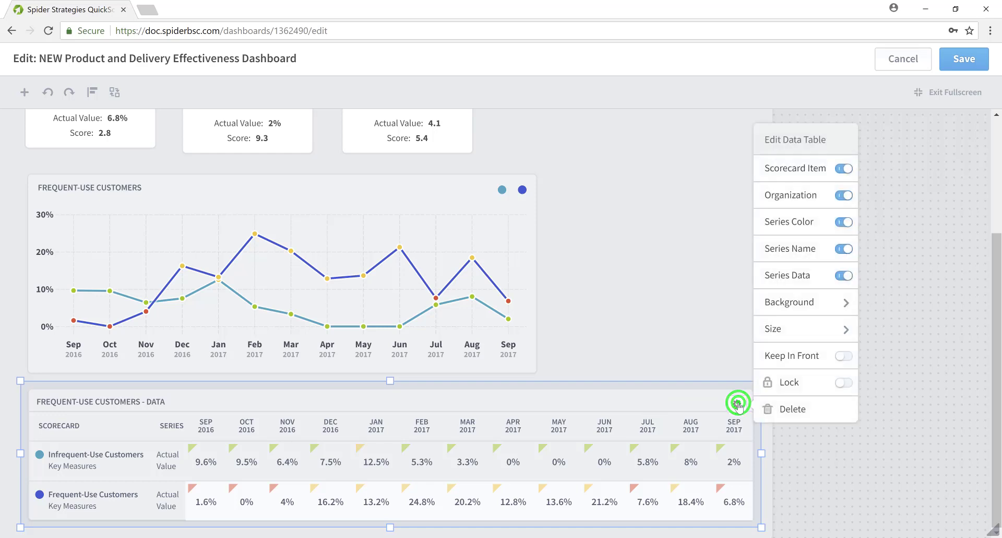
click(845, 194)
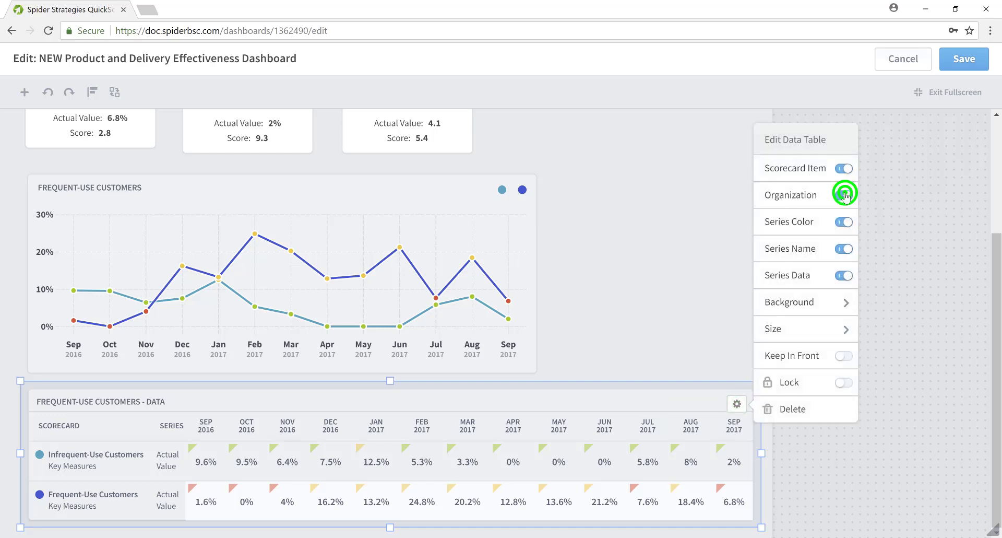
click(845, 248)
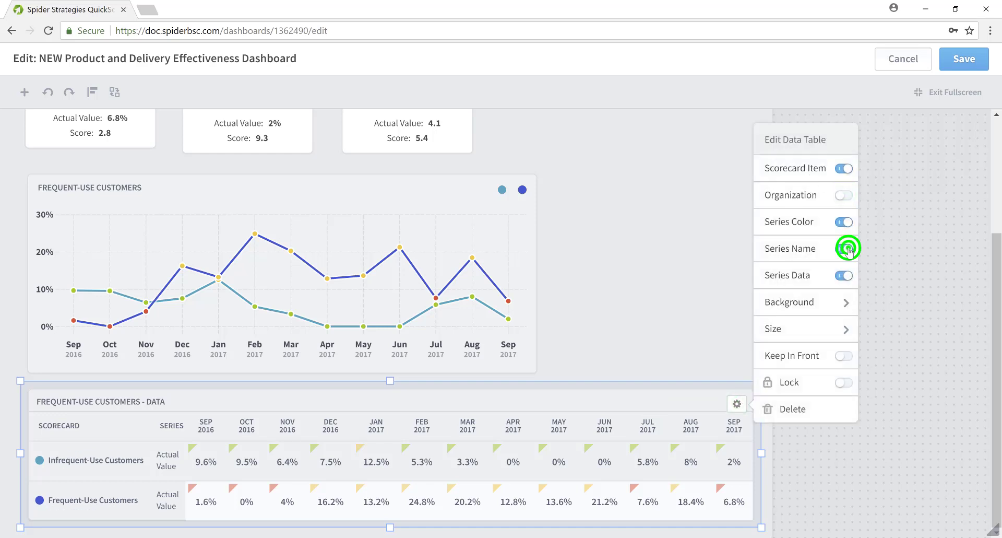
click(845, 276)
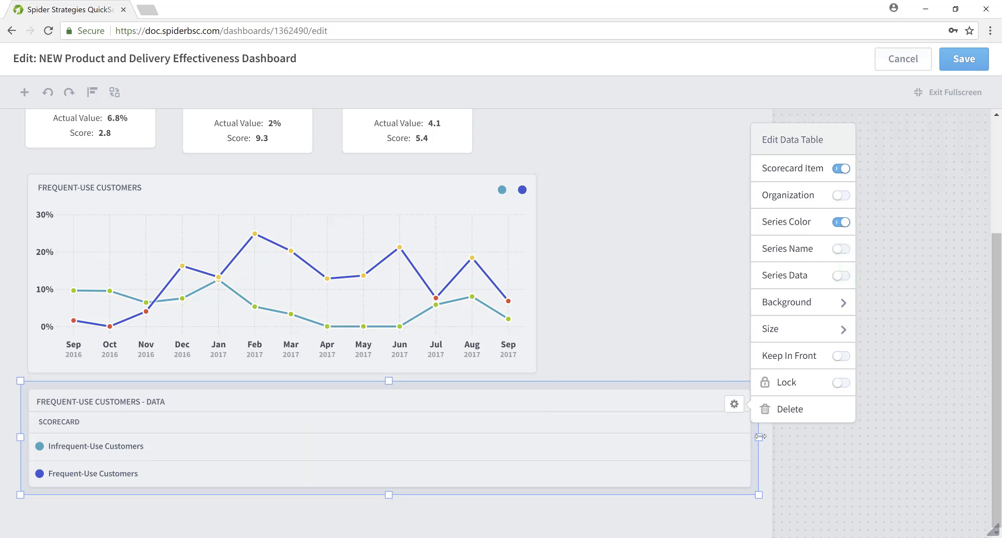
drag(760, 437, 187, 447)
click(300, 447)
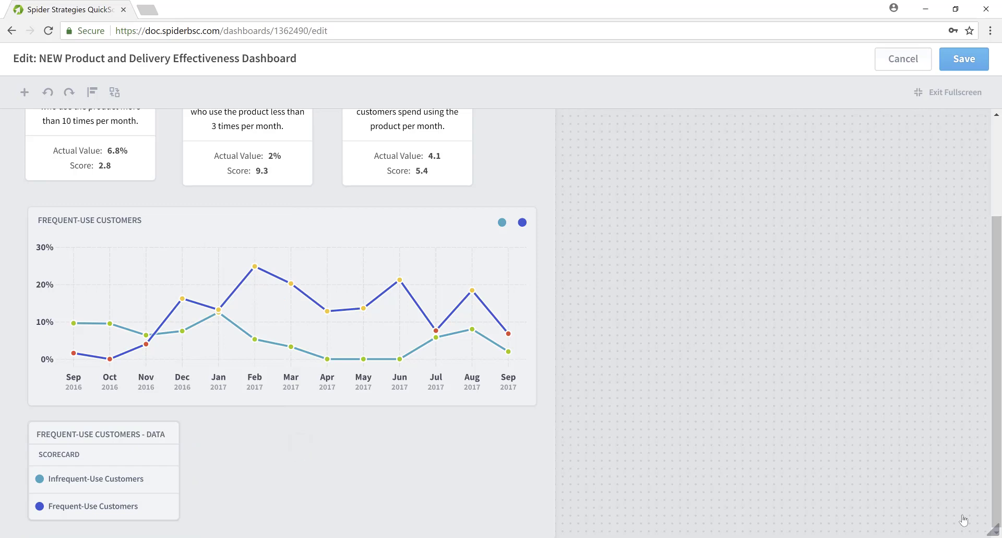
- Exit the fullscreen editor, save the NEW Product and Delivery Effectiveness Dashboard and finish editing
scroll(721, 395, up, 3)
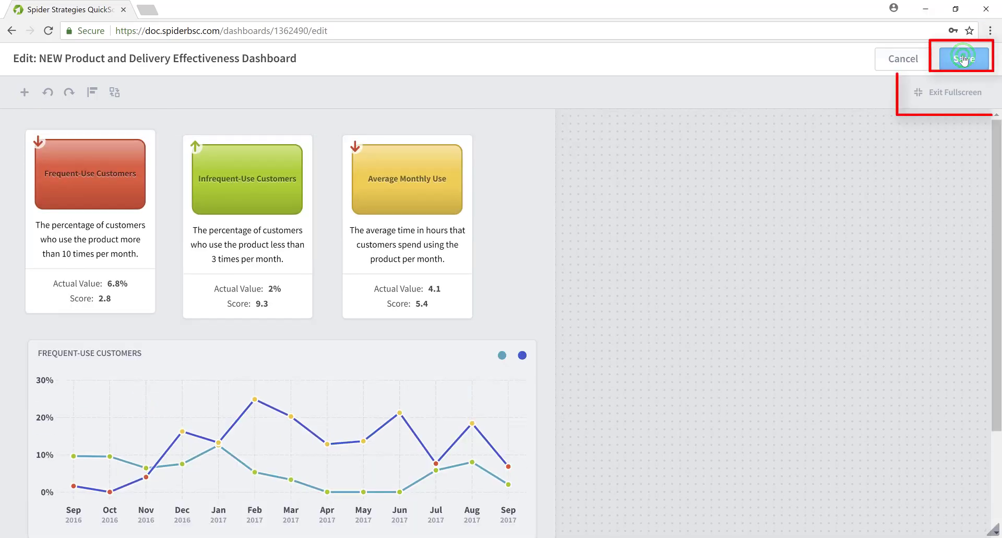
click(953, 94)
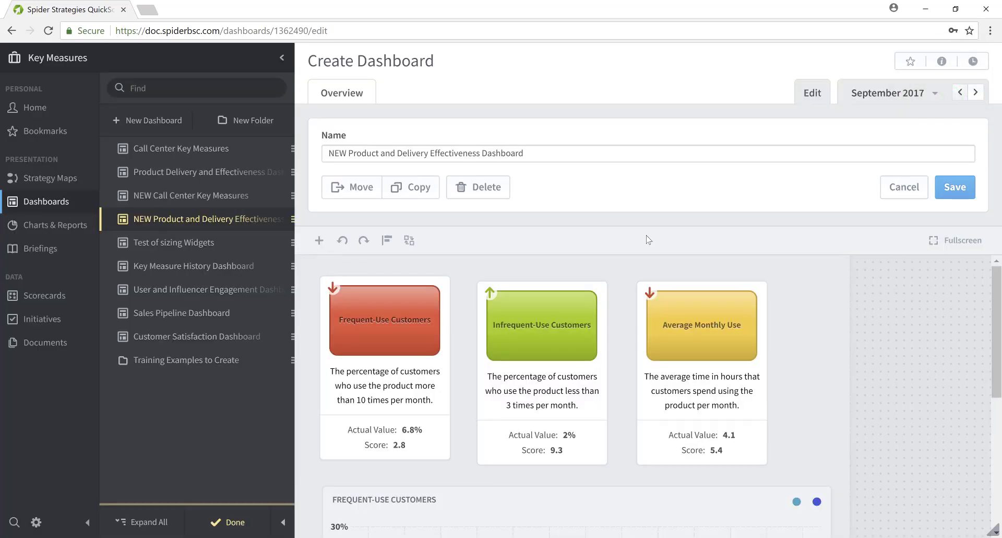
click(233, 525)
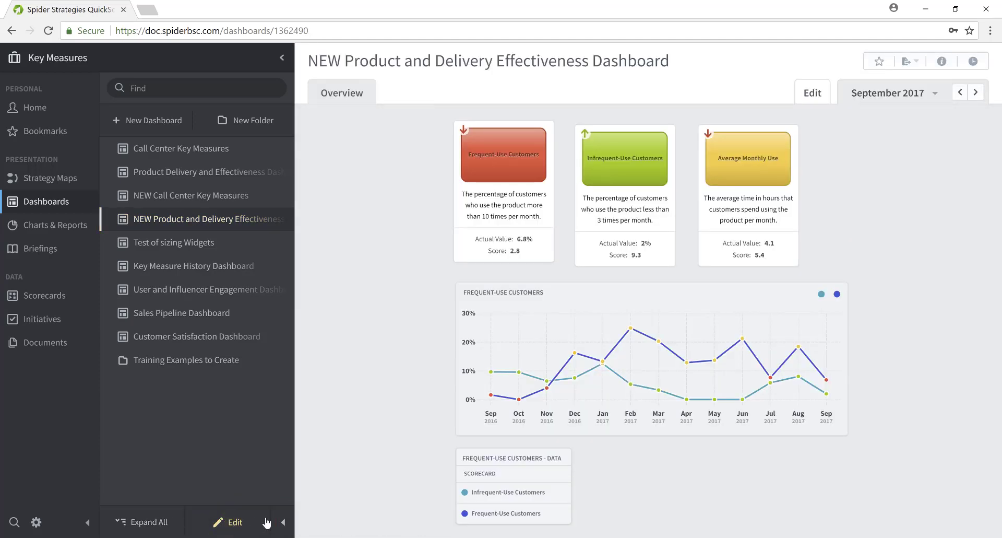
- Collapse the dashboard list and the main navigation to give the finished dashboard more room
click(283, 522)
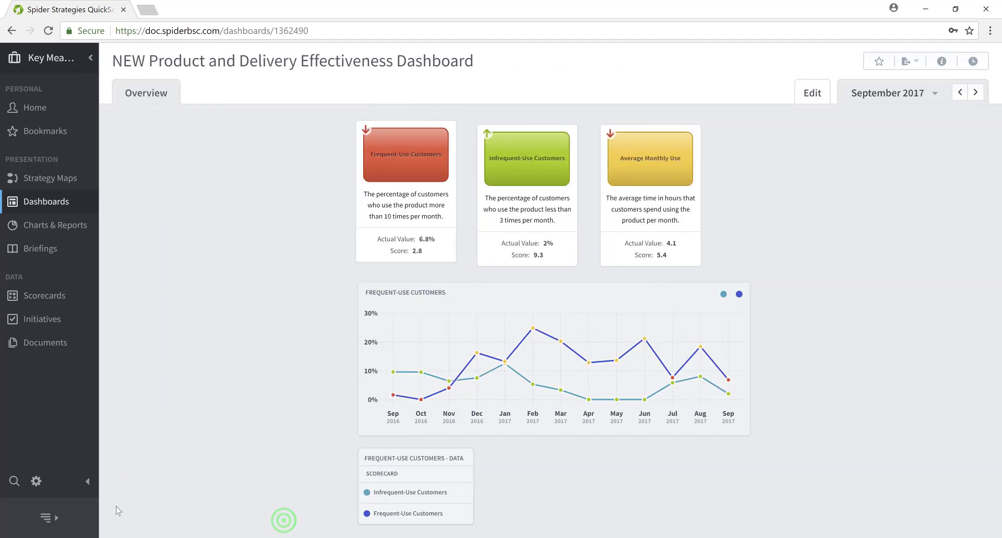
click(88, 484)
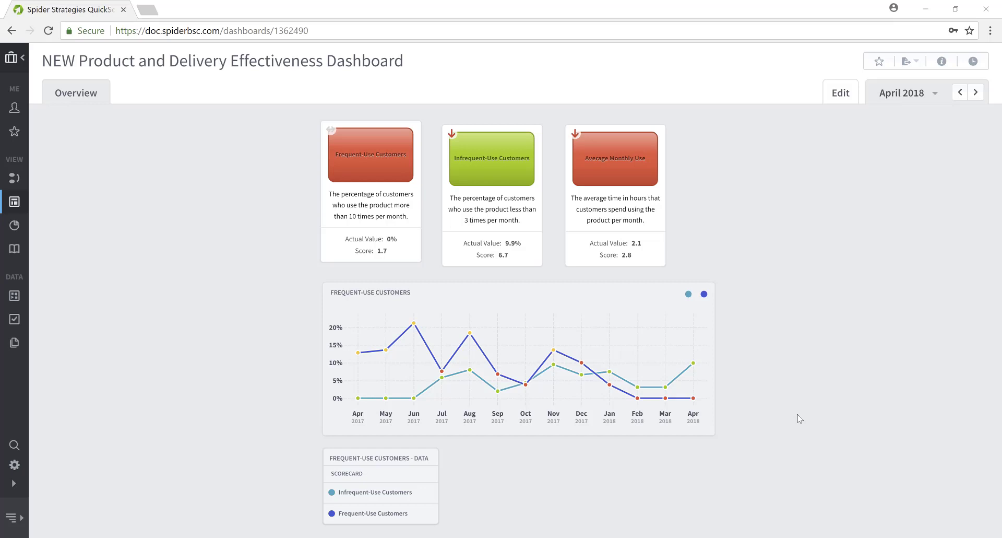
- Reopen the dashboard list, open the Sales Funnel example dashboard and step its period back to June 2017
click(20, 521)
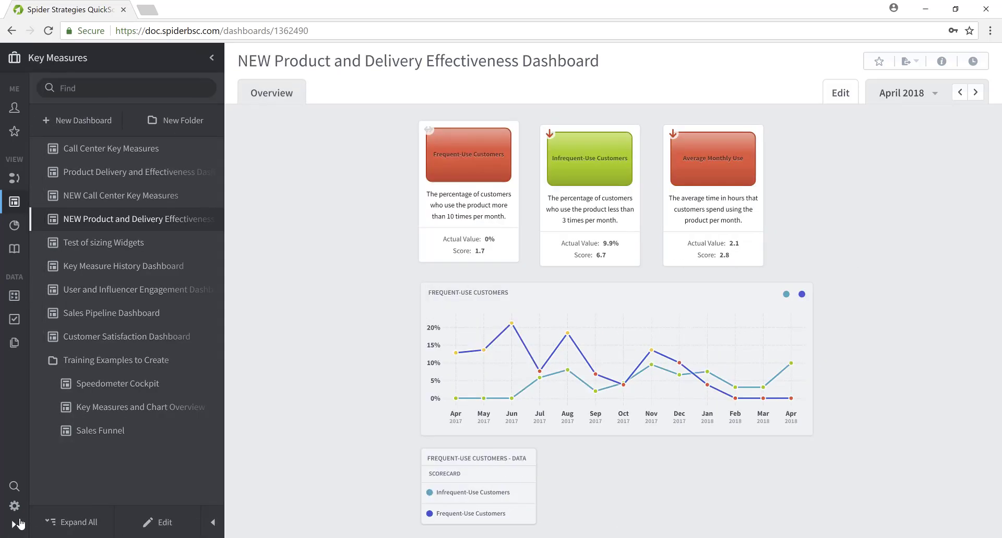
click(96, 432)
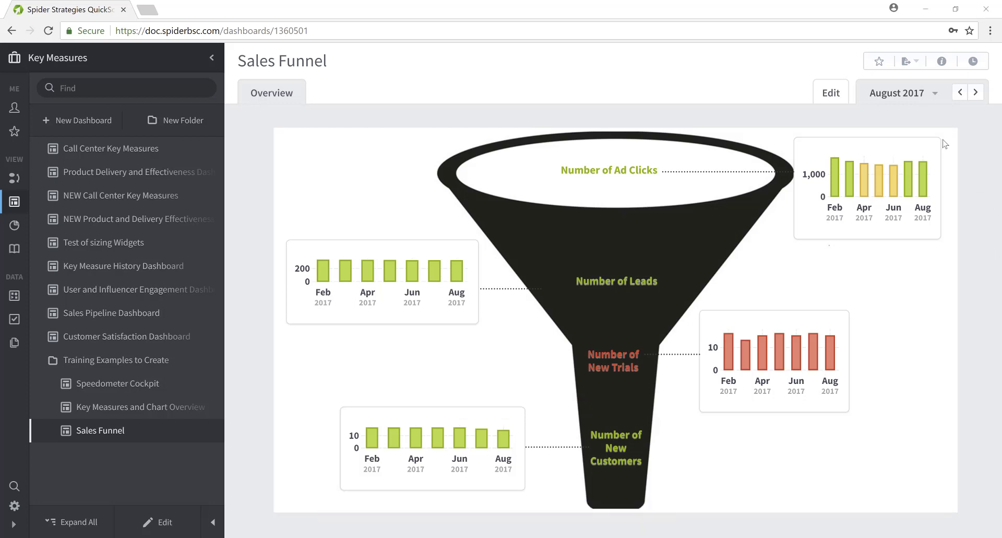
click(961, 93)
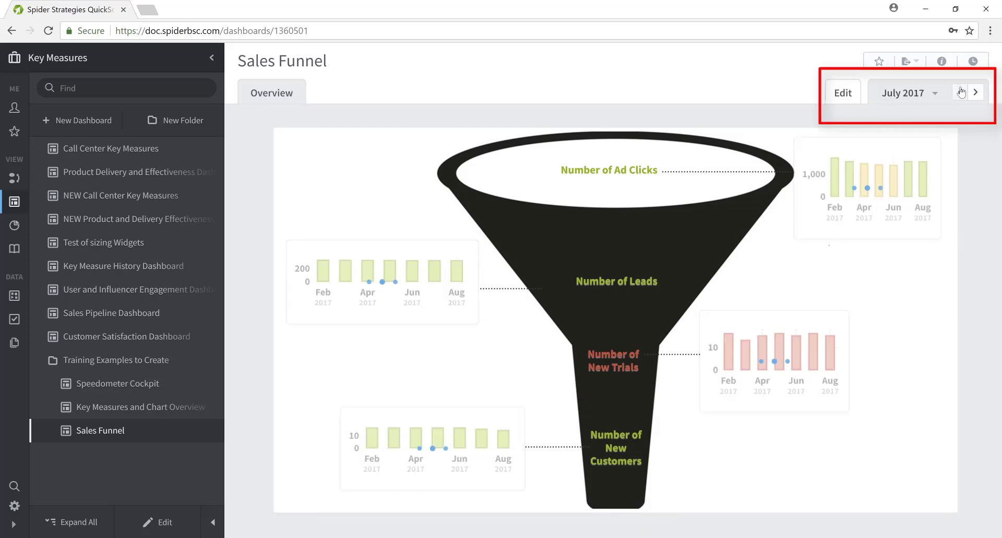
click(961, 92)
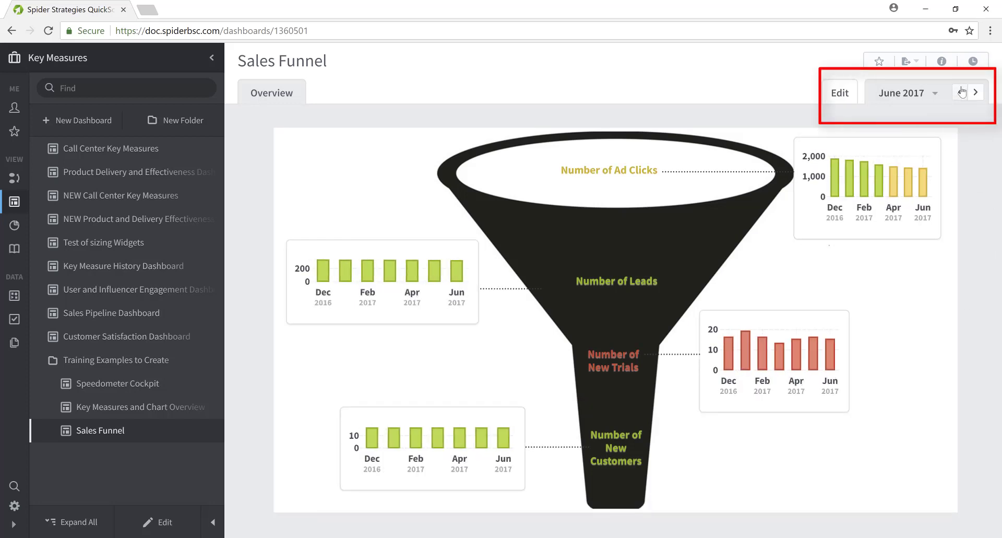
- View the Sales Funnel dashboard for May 2017, and step its period forward to July 2017
click(961, 93)
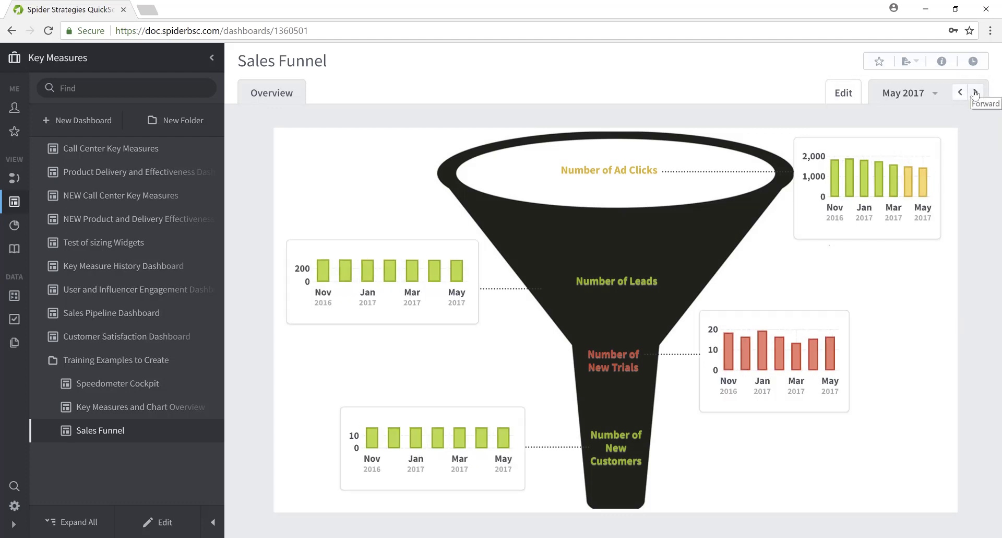
click(975, 93)
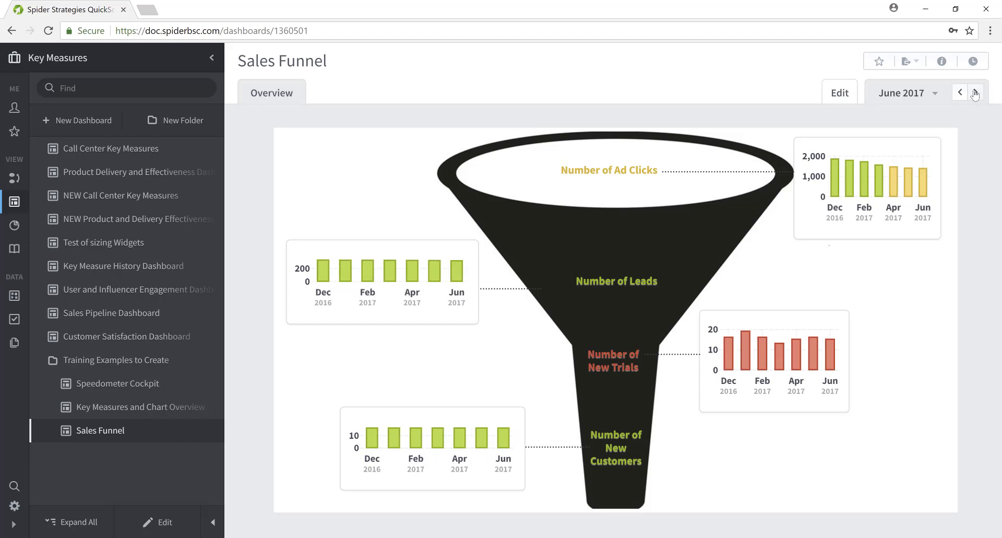
click(975, 93)
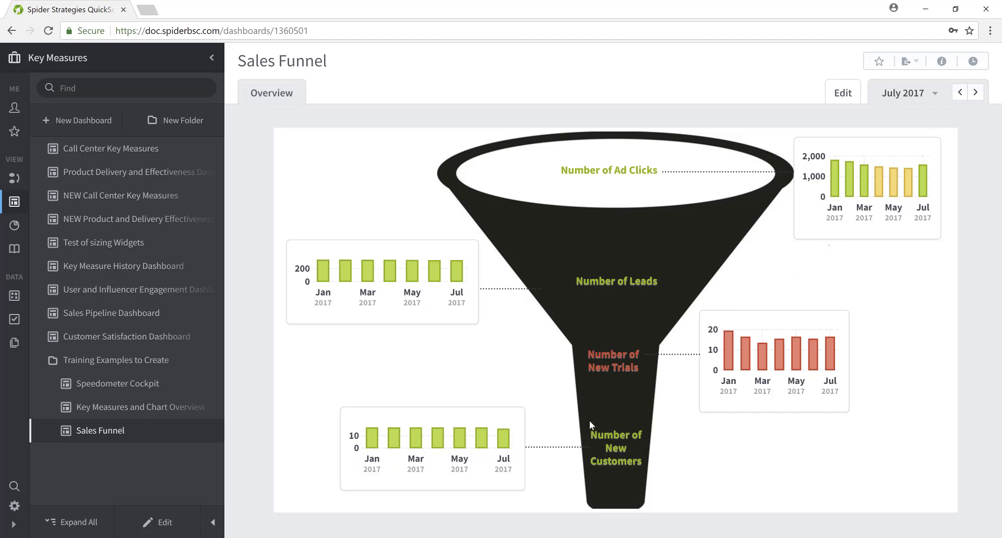
- Open the Sales Funnel dashboard in the fullscreen editor and move the funnel image aside from its measure labels
click(165, 523)
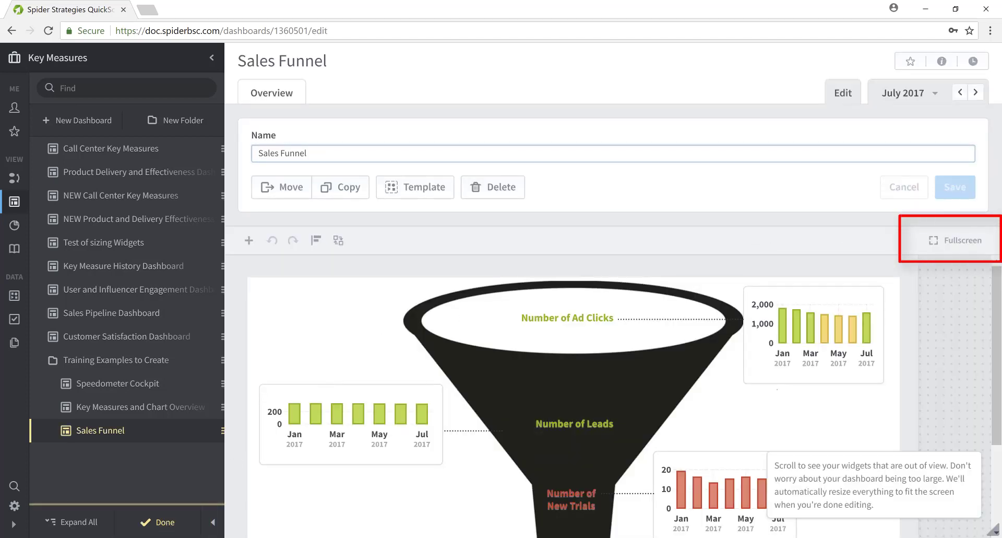
click(960, 241)
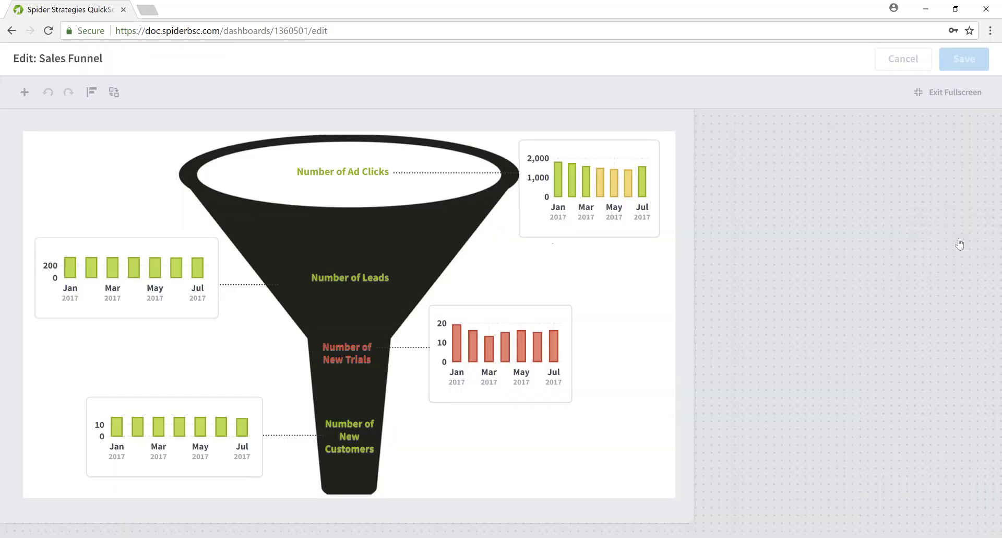
click(84, 170)
drag(272, 176, 331, 166)
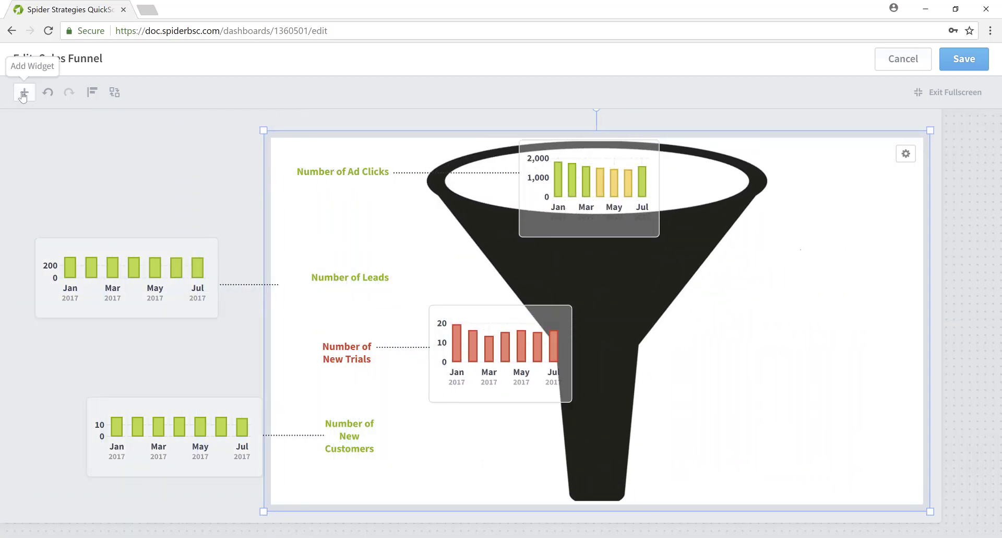
- Add an image widget and browse the graphics folder for funnel images, cancelling the file selection
click(23, 94)
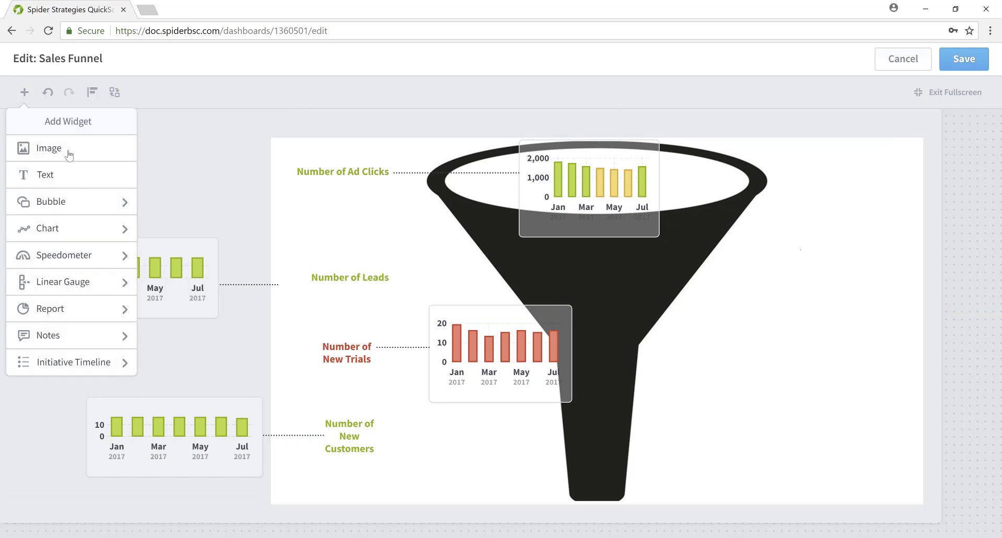
click(49, 148)
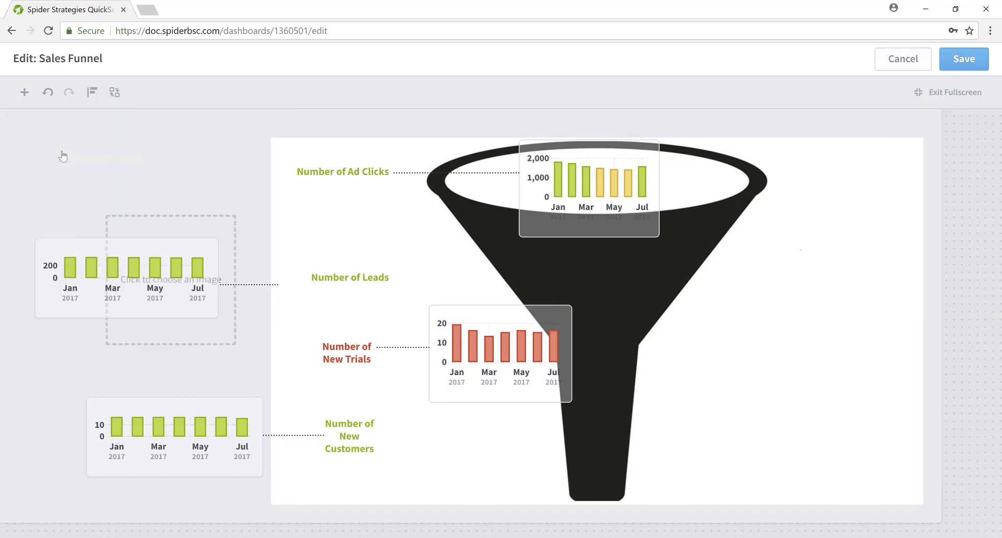
click(172, 280)
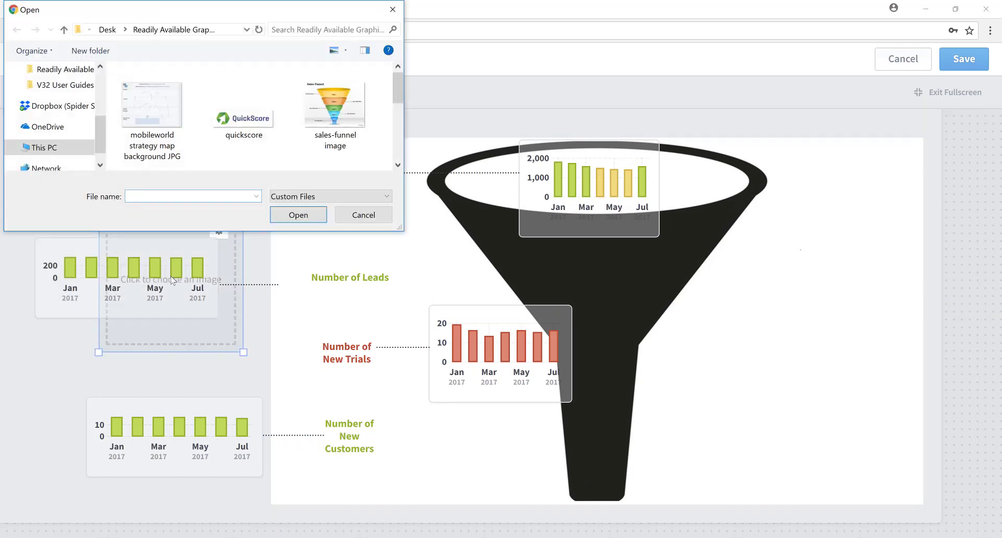
click(399, 154)
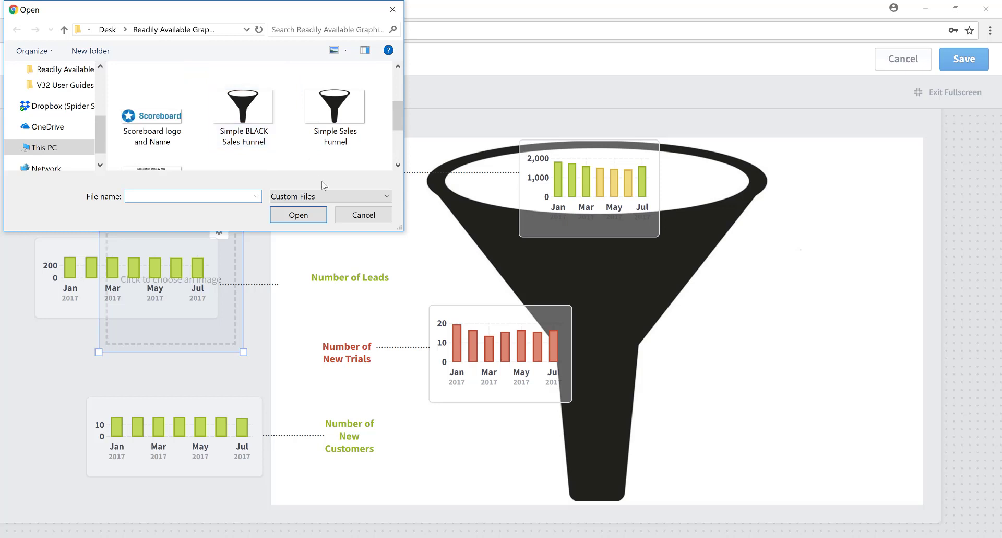
click(374, 217)
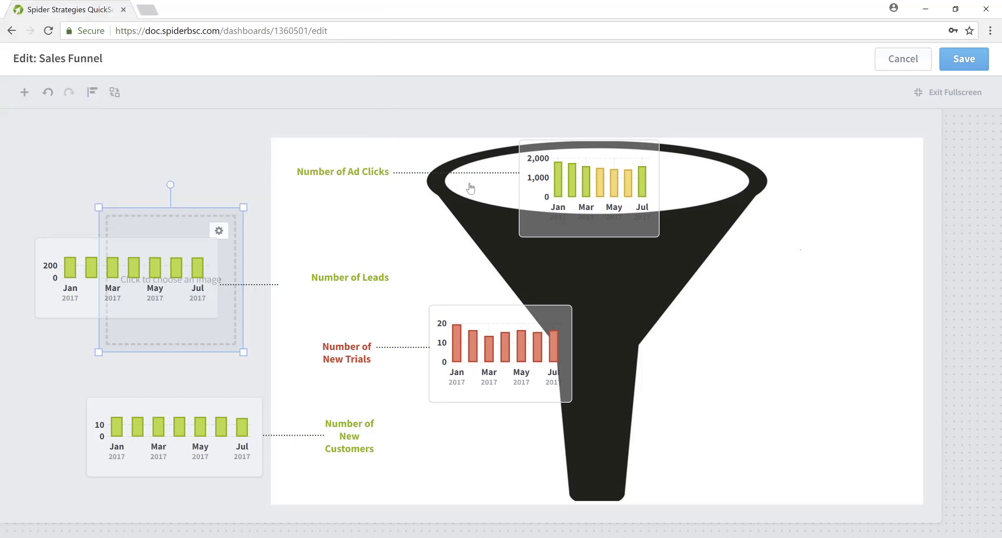
- Shrink the funnel image and move it to an empty area beside the measure labels and charts
click(894, 161)
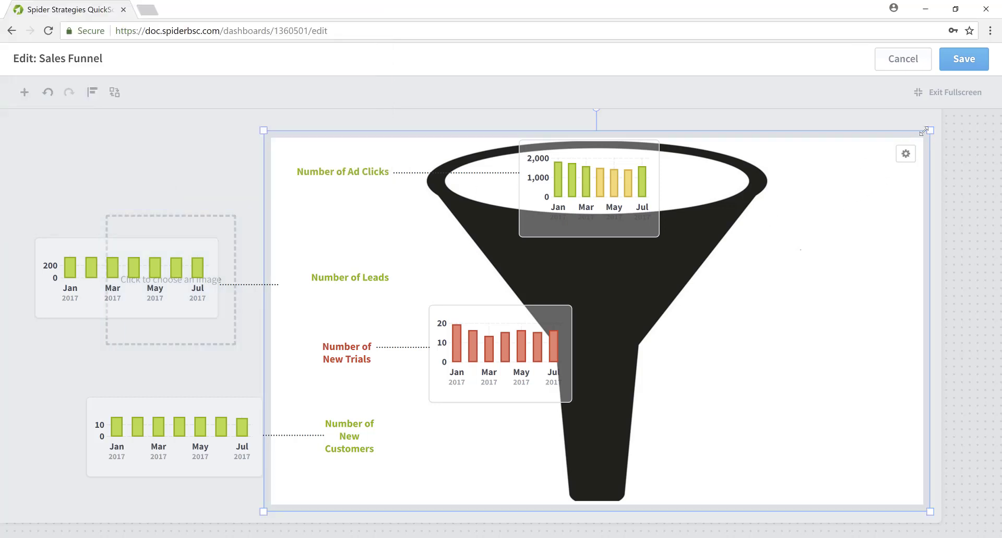
drag(930, 131, 712, 296)
drag(593, 382, 817, 345)
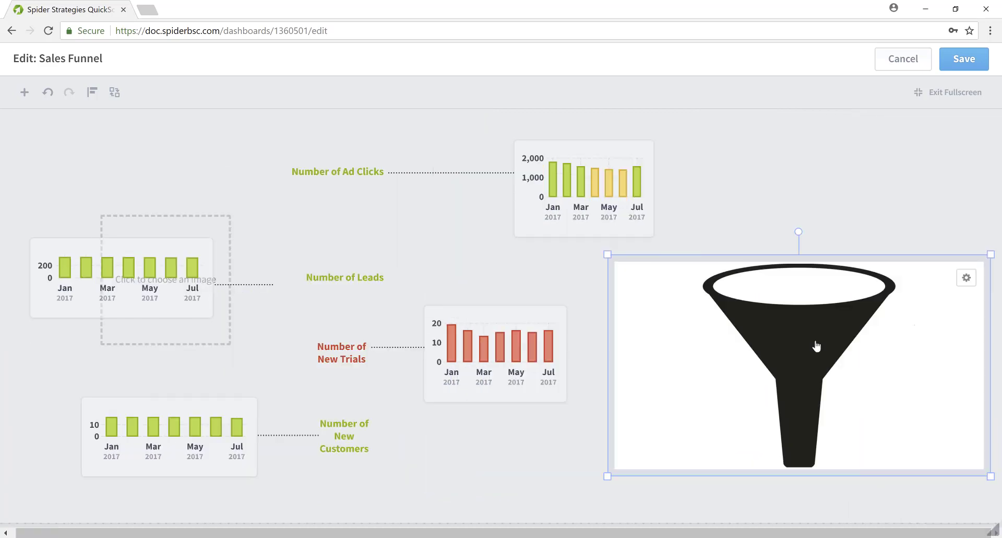
- Examine the Ad Clicks, Leads and New Trials charts, the New Trials chart's widget options and the Number of Ad Clicks label
click(606, 157)
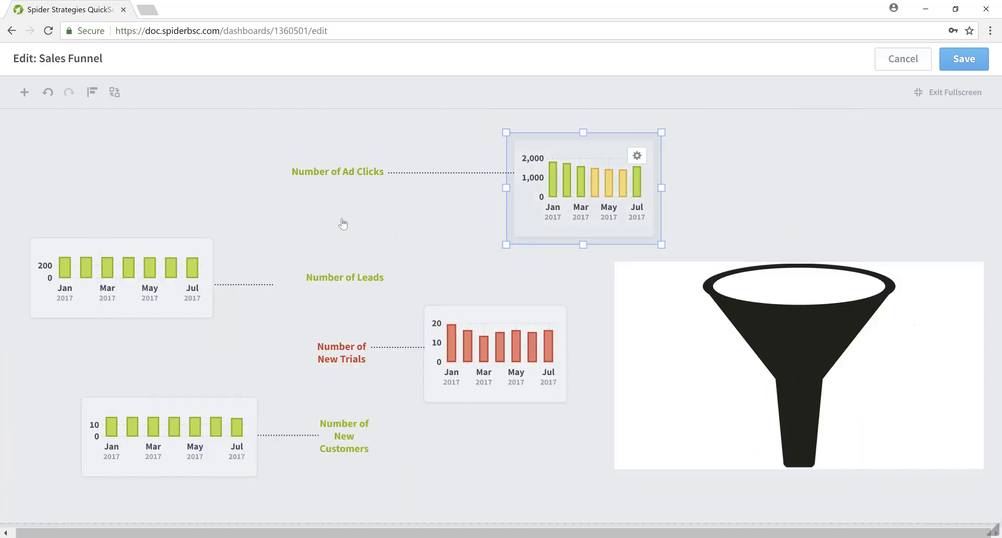
click(153, 248)
click(505, 315)
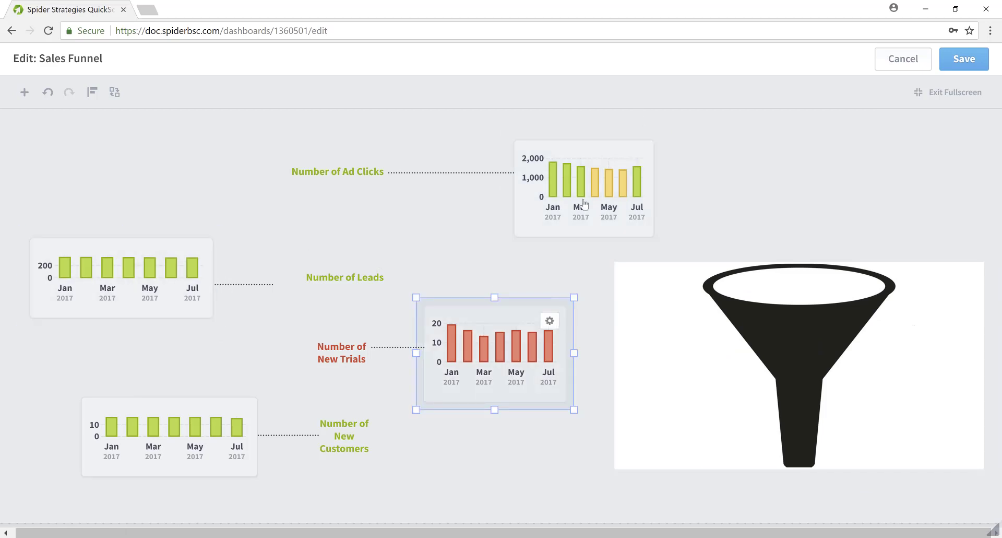
click(550, 322)
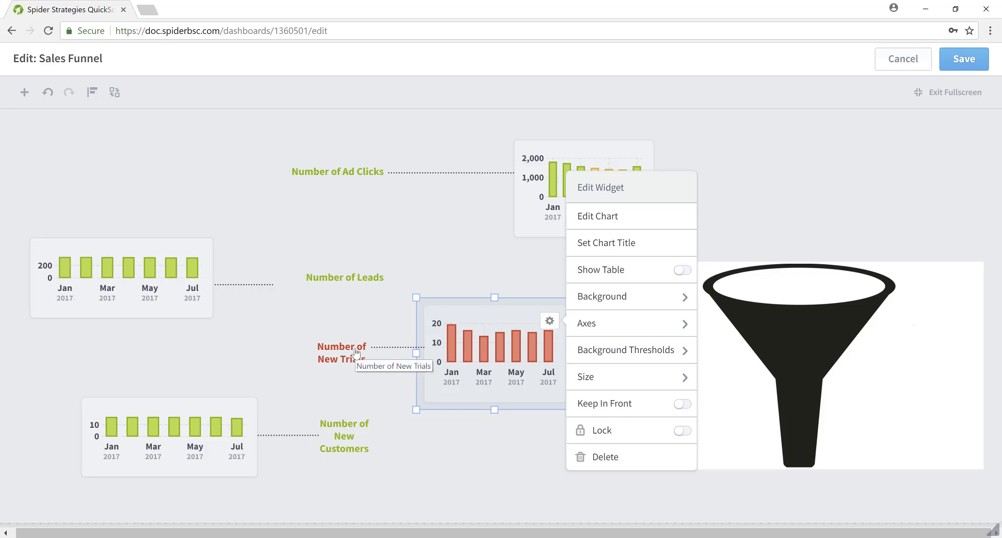
click(353, 186)
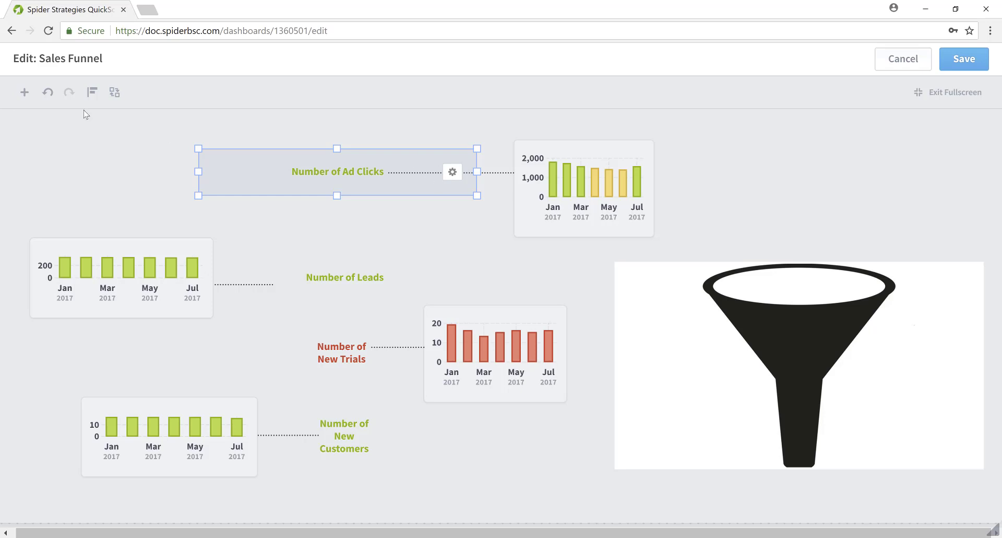
- Add a scorecard item bubble for Customer Churn from Customer Satisfaction and place it above the Number of Leads chart
click(24, 93)
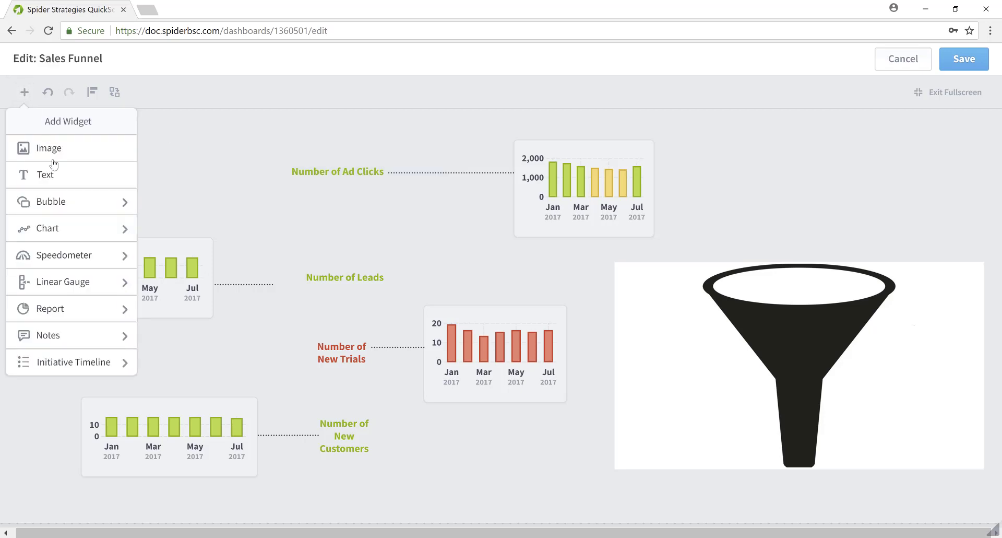
click(59, 208)
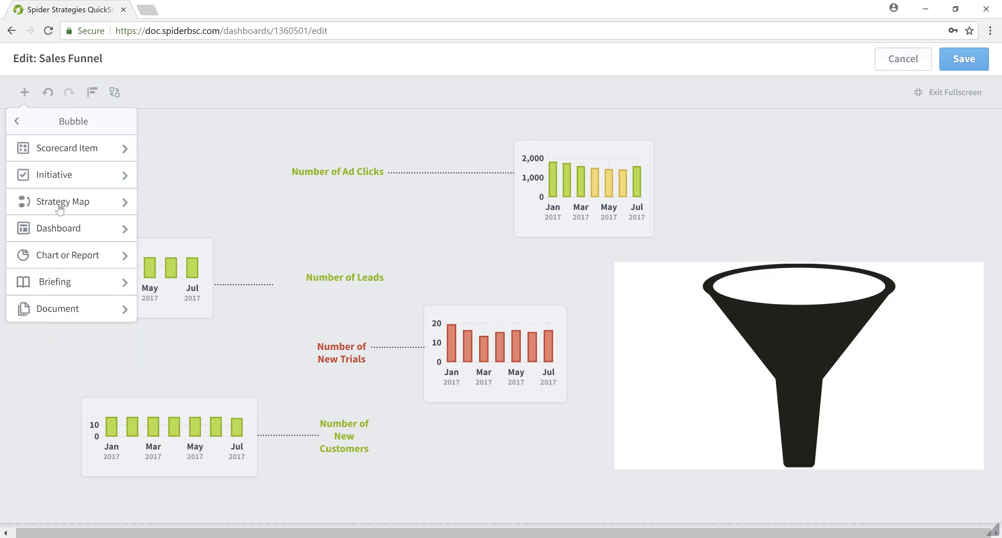
click(82, 149)
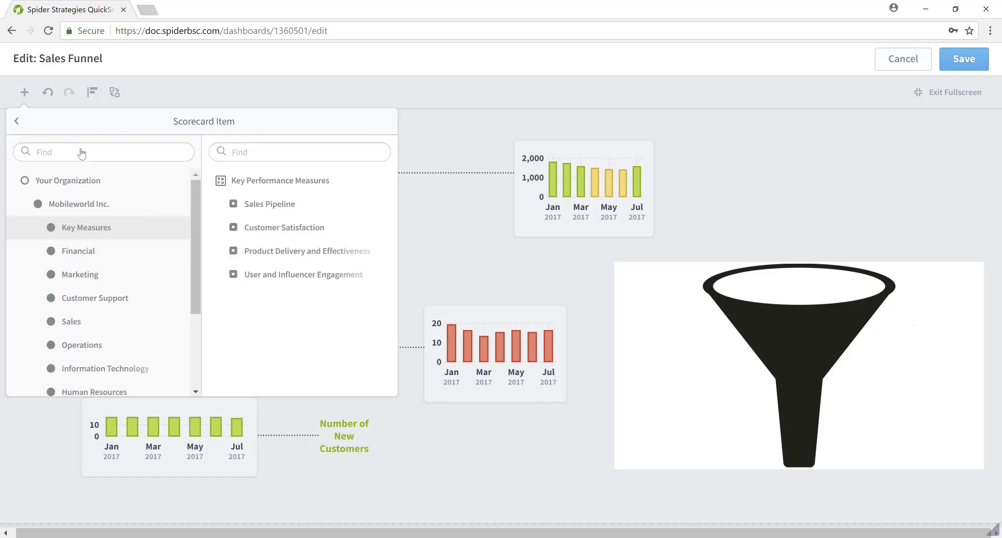
click(268, 229)
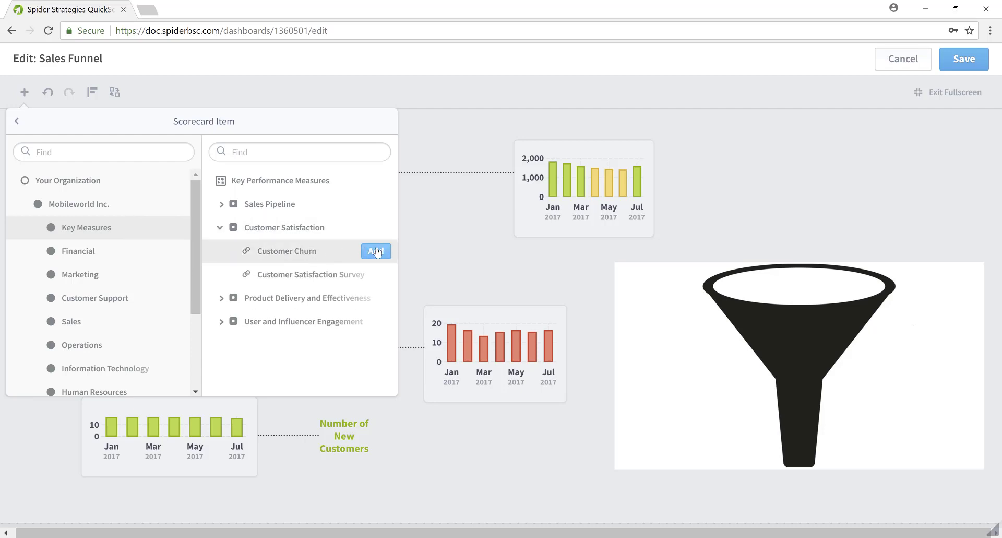
click(375, 246)
drag(148, 228, 85, 149)
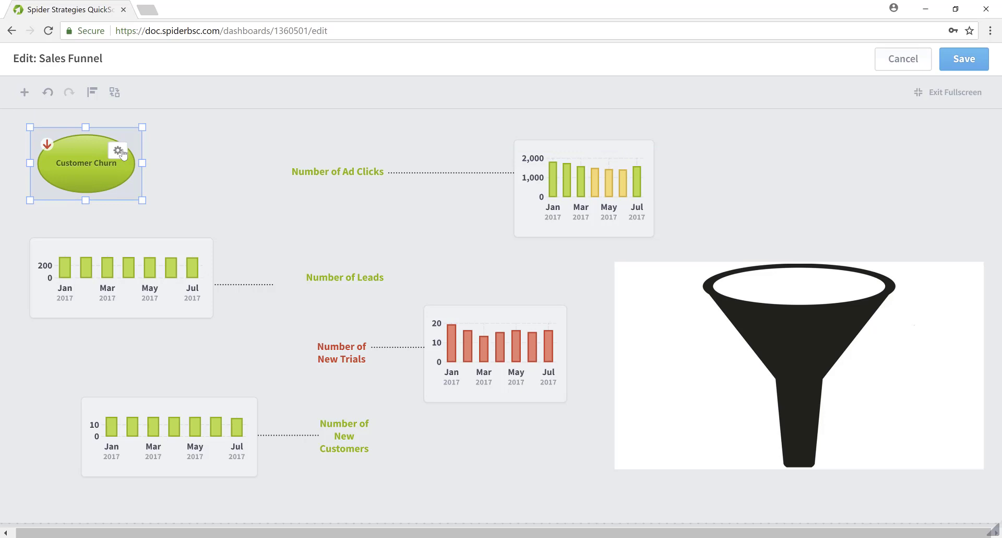
- Make the Customer Churn bubble transparent, set its font size to 16 and hide its trend arrow
click(119, 152)
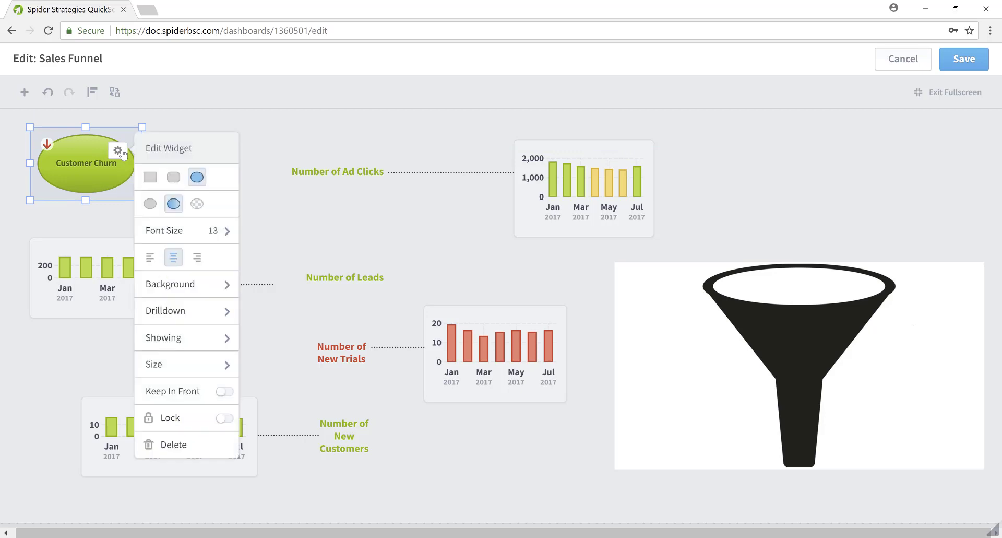
click(197, 205)
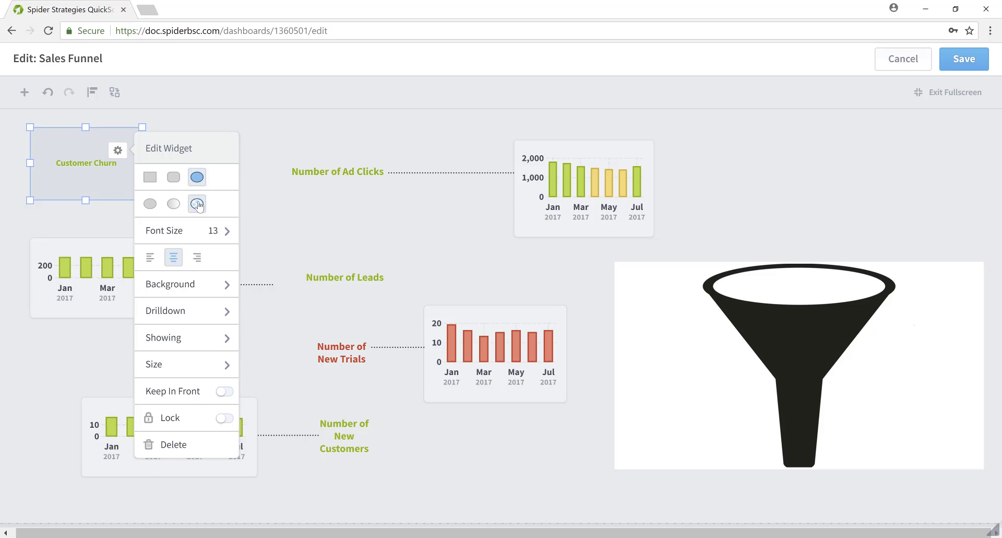
click(220, 234)
click(173, 234)
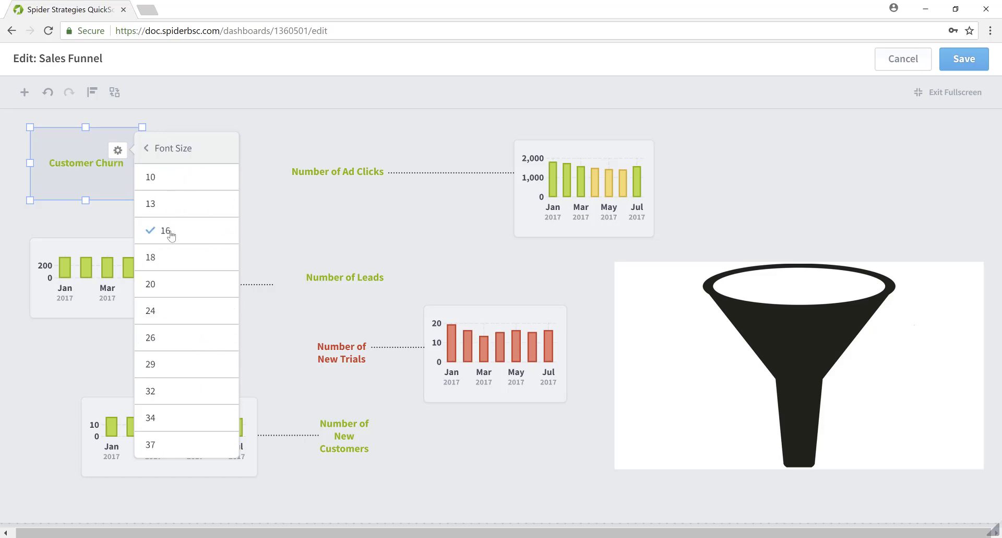
click(191, 152)
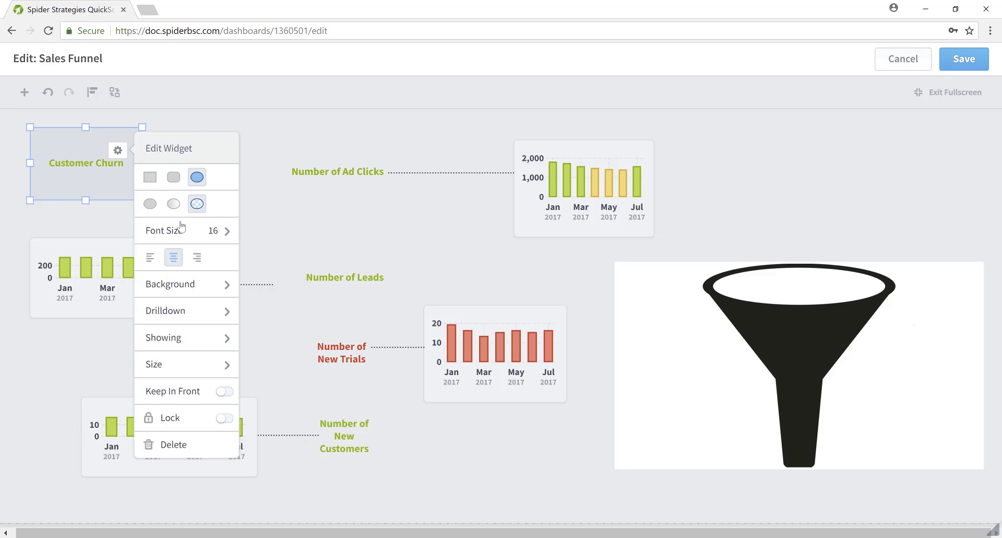
click(211, 335)
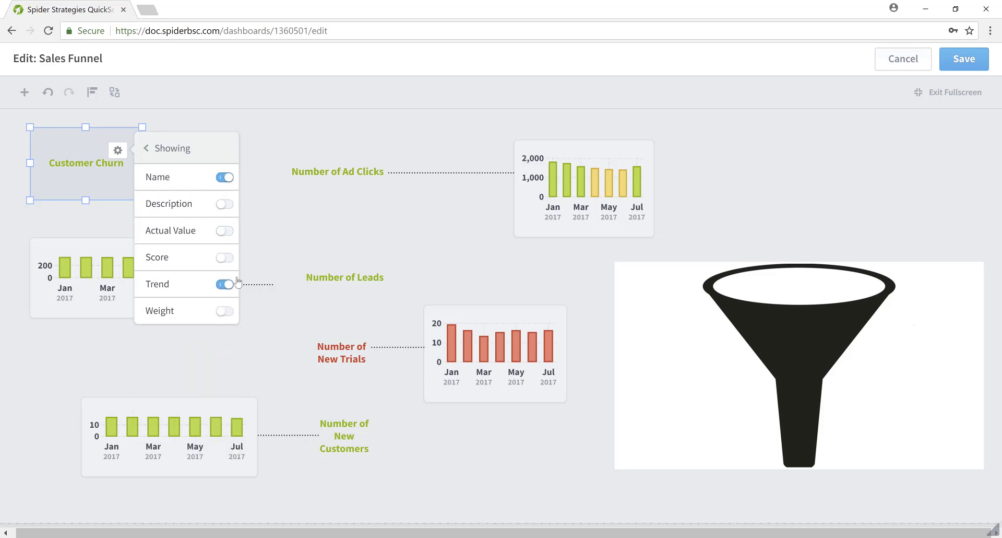
click(224, 285)
click(274, 149)
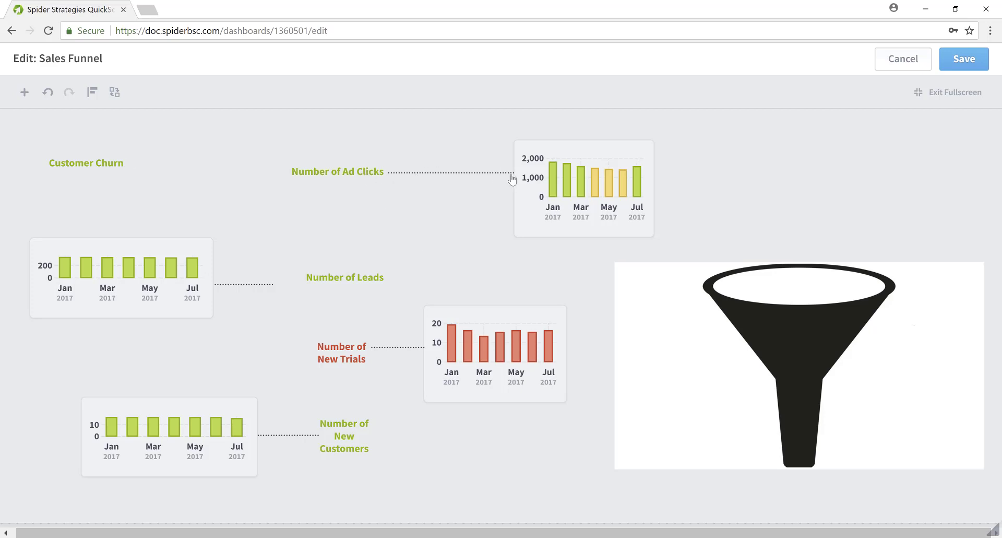
- Add a text widget, replace its sample text with a dotted connector line, and delete the widget
click(23, 93)
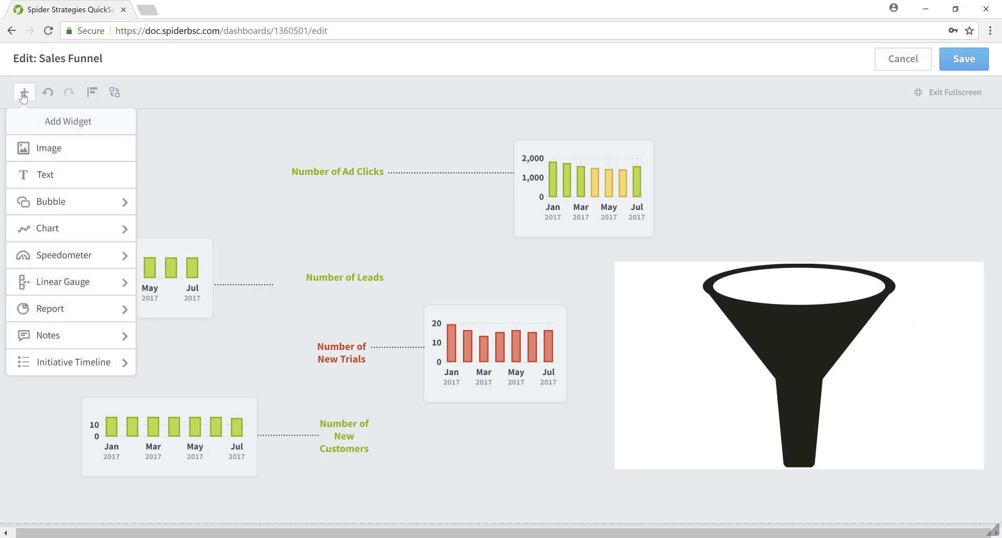
click(48, 175)
double_click(148, 240)
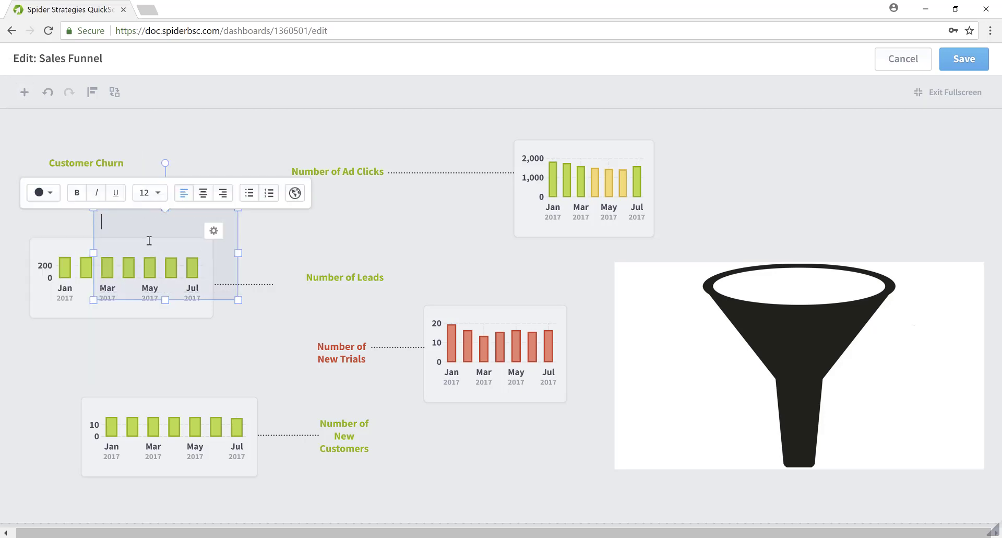
text(some te)
key(ctrl+a)
key(BackSpace)
click(213, 230)
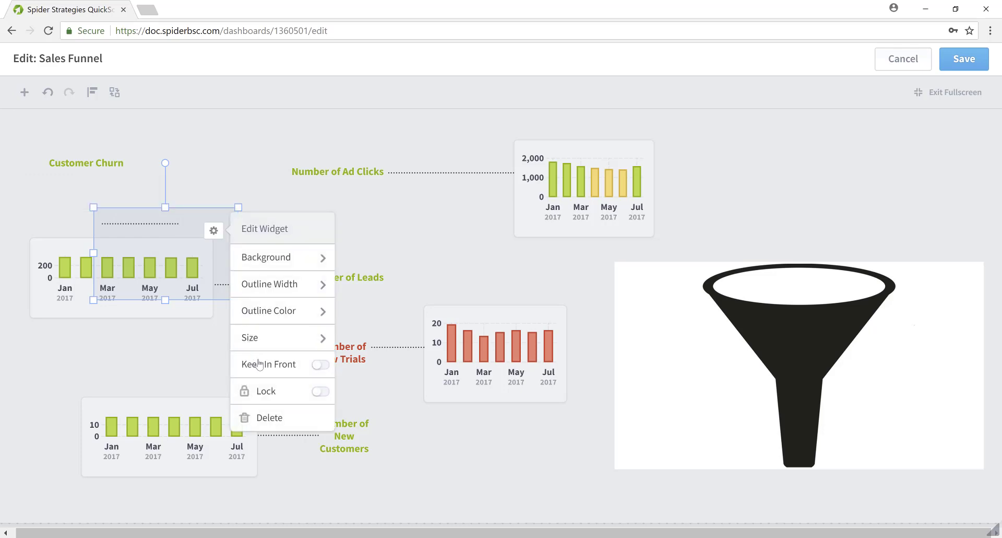
click(290, 417)
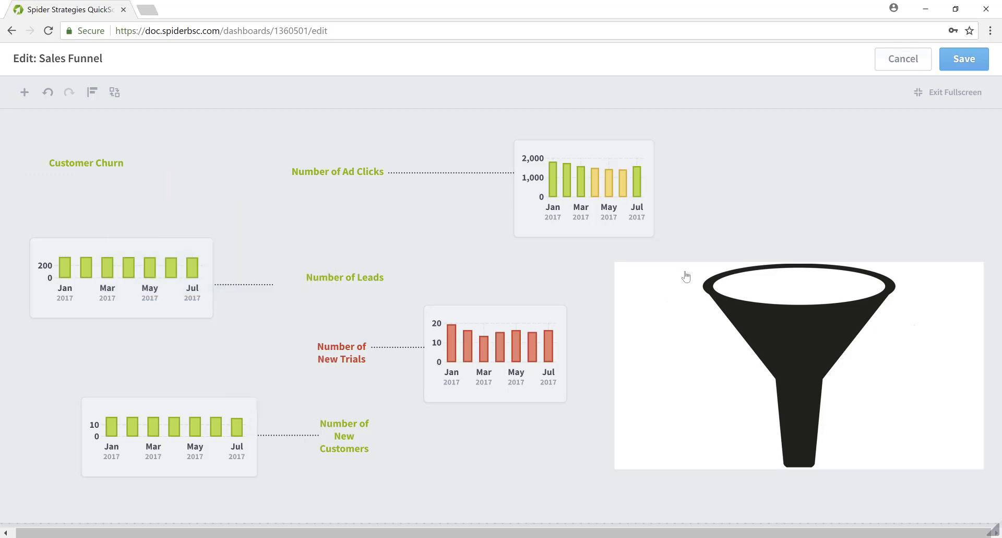
- Move the funnel image back behind the Ad Clicks and Leads labels, and delete the Customer Churn bubble
drag(686, 277, 94, 166)
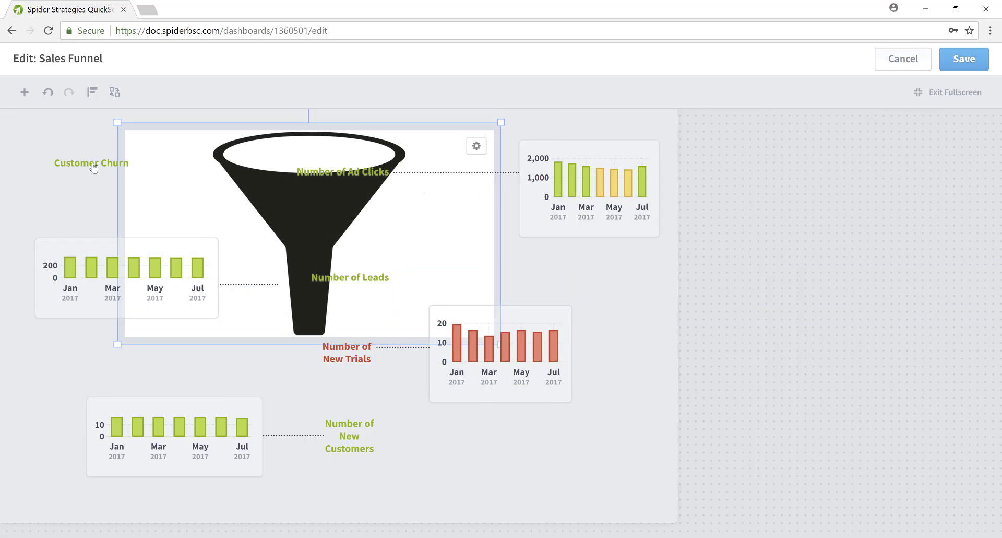
click(93, 166)
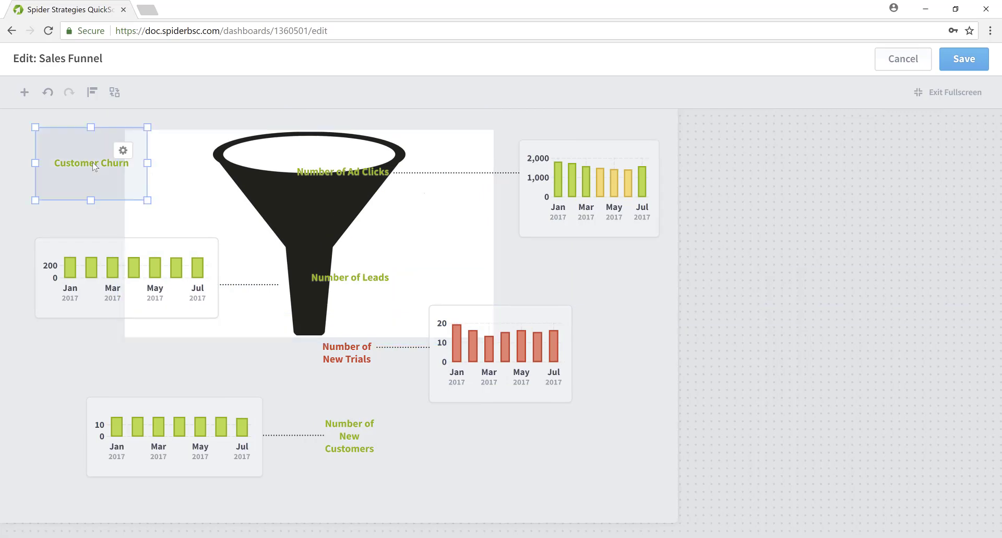
key(Delete)
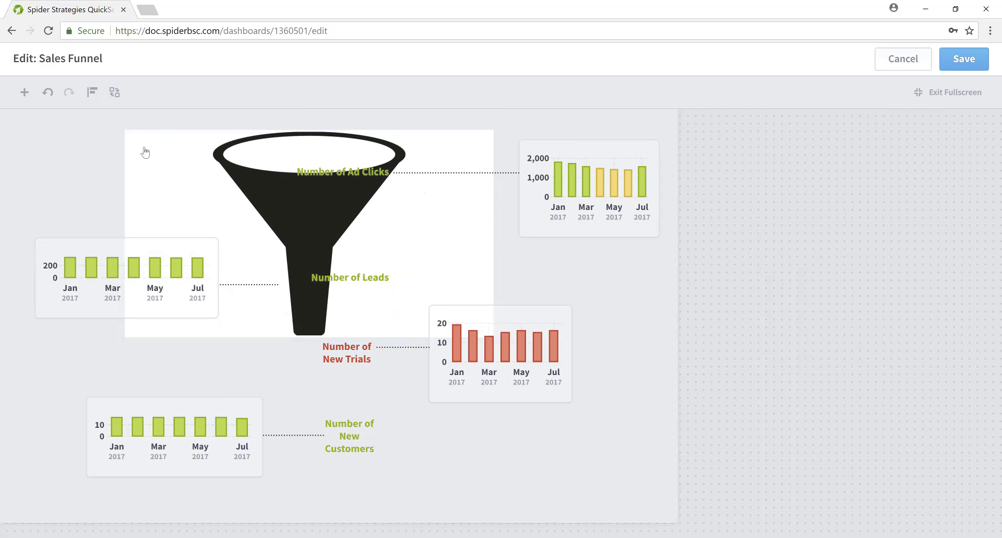
- Move the funnel image to the canvas's upper-left corner and enlarge it to span all four funnel labels and their charts
drag(143, 152, 6, 144)
drag(397, 344, 500, 505)
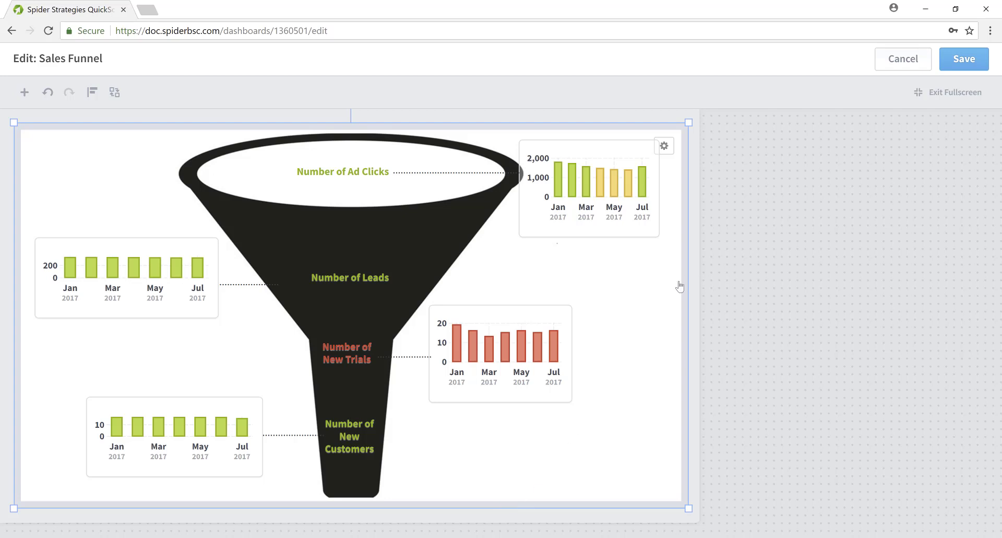
- Save the Sales Funnel dashboard, exit fullscreen and finish editing
click(964, 60)
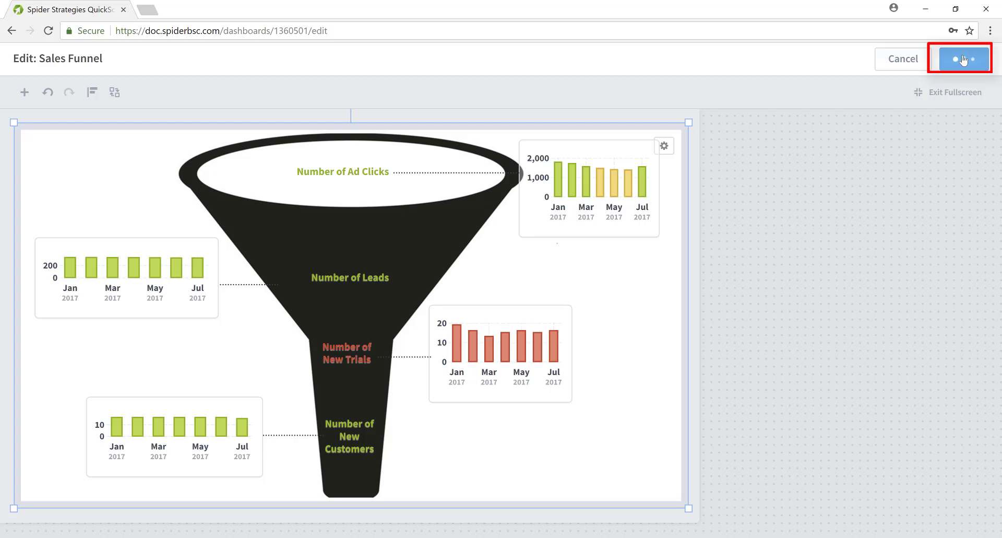
click(947, 92)
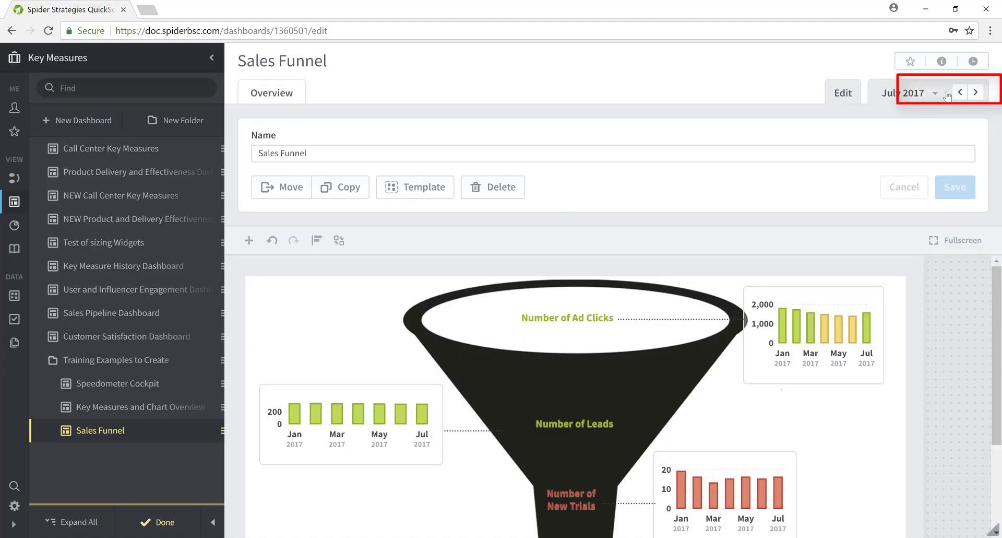
click(165, 522)
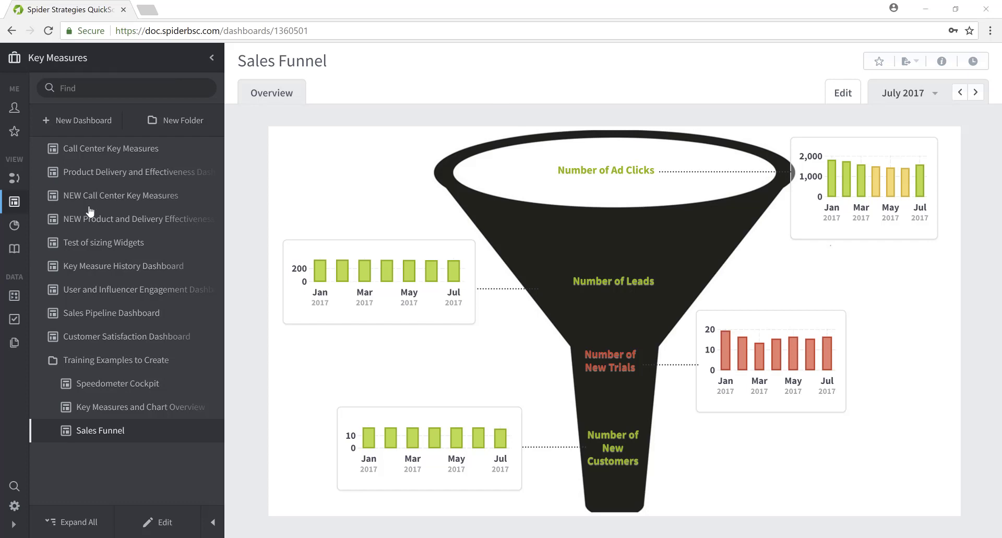
- View the NEW Call Center Key Measures and NEW Product and Delivery Effectiveness dashboards, and return to Sales Funnel
click(106, 197)
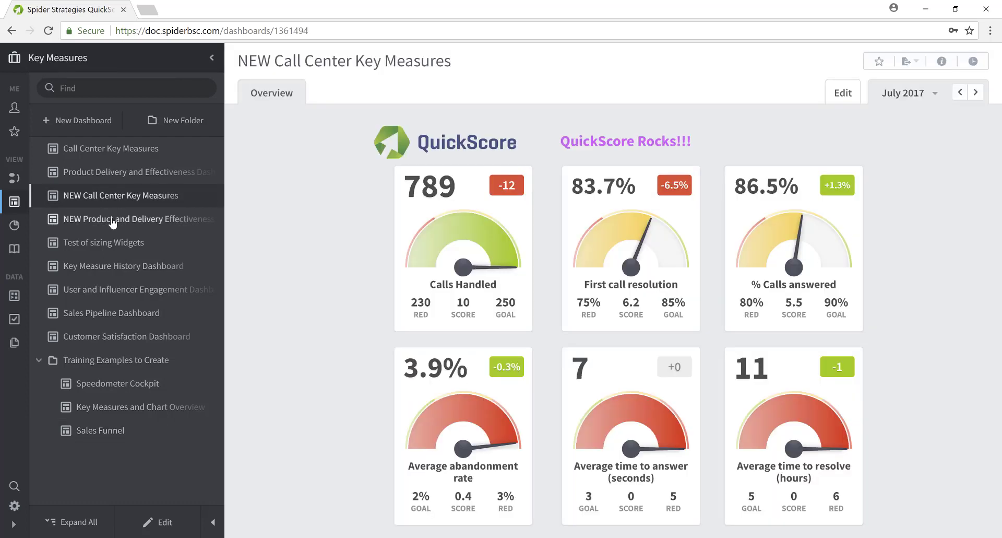
click(112, 220)
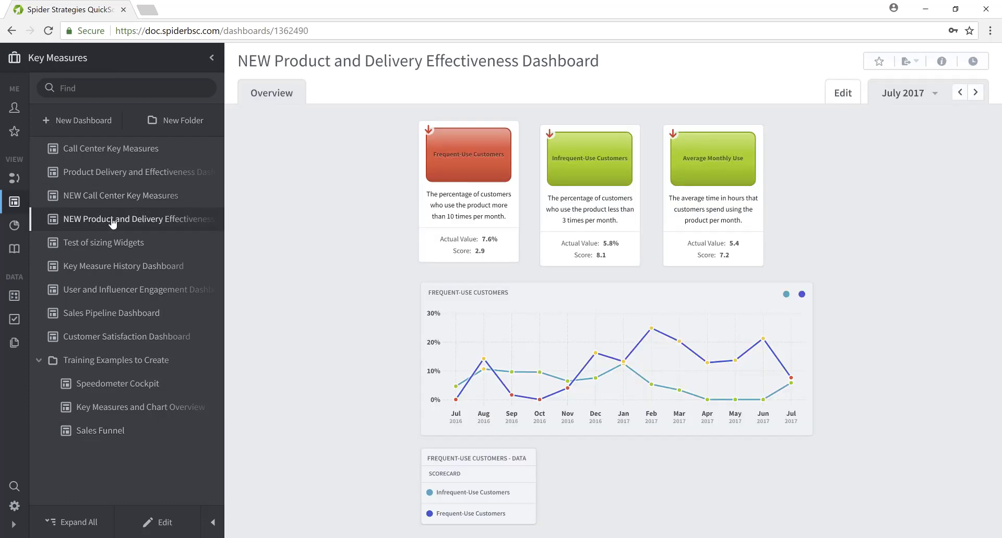
click(106, 433)
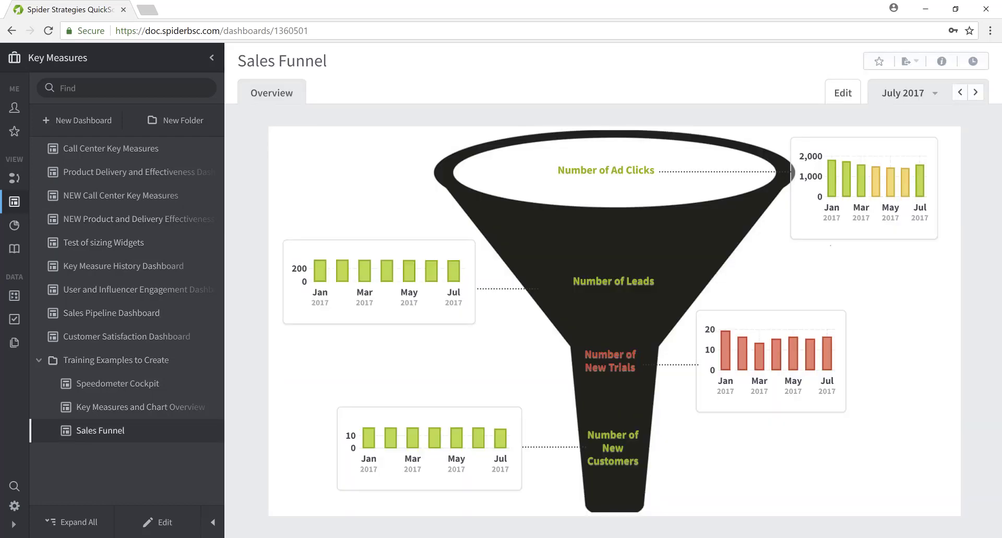
- Reopen the Sales Funnel dashboard for editing and show the bubble types available among the widgets to add
click(163, 522)
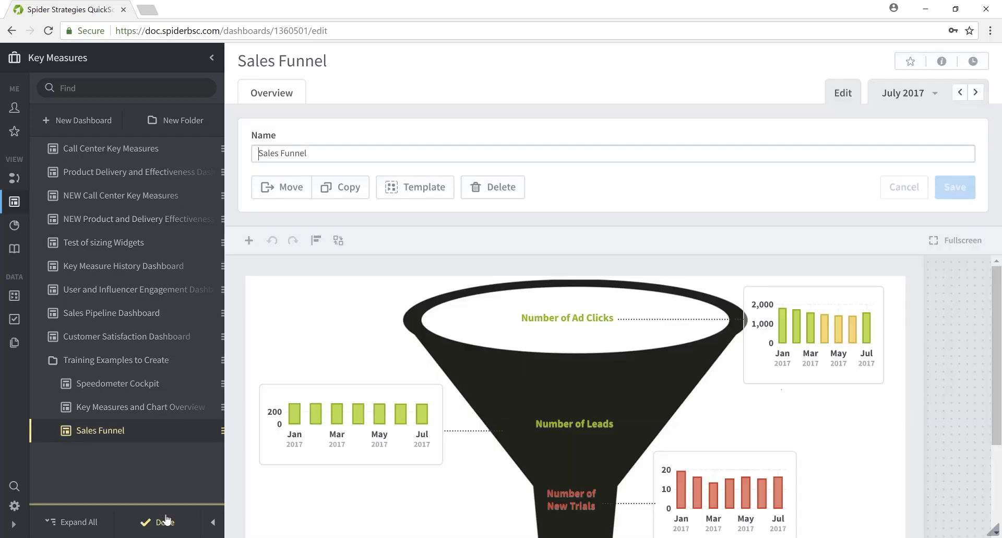
click(248, 241)
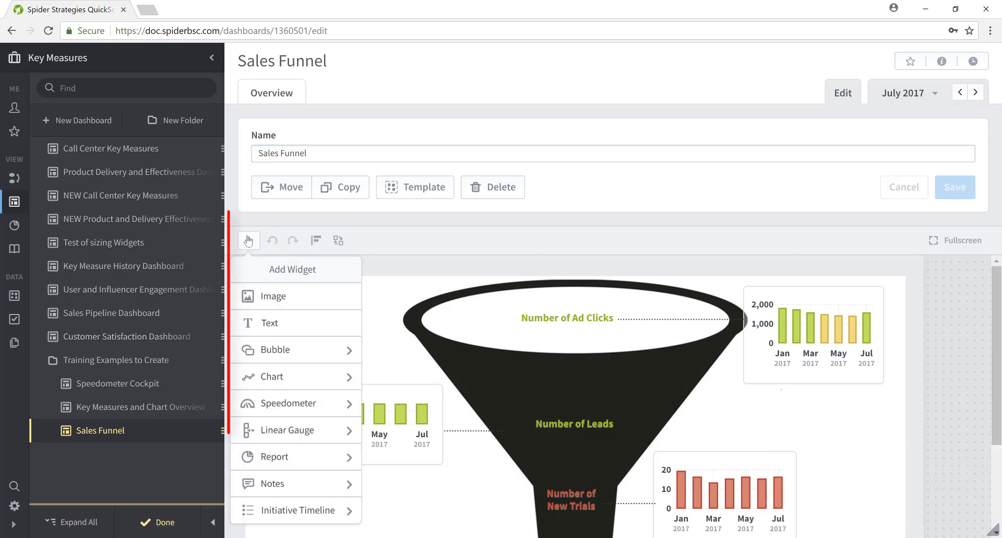
click(304, 355)
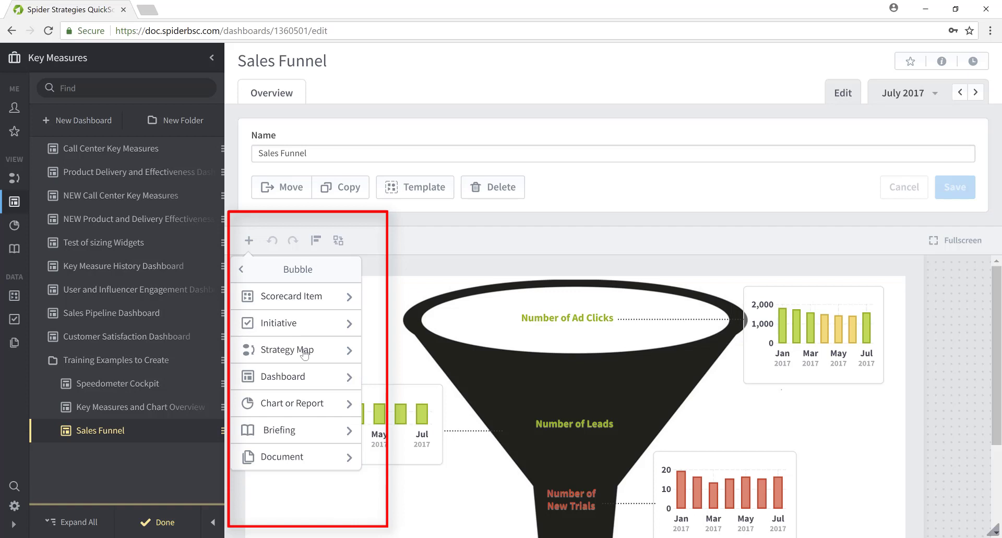